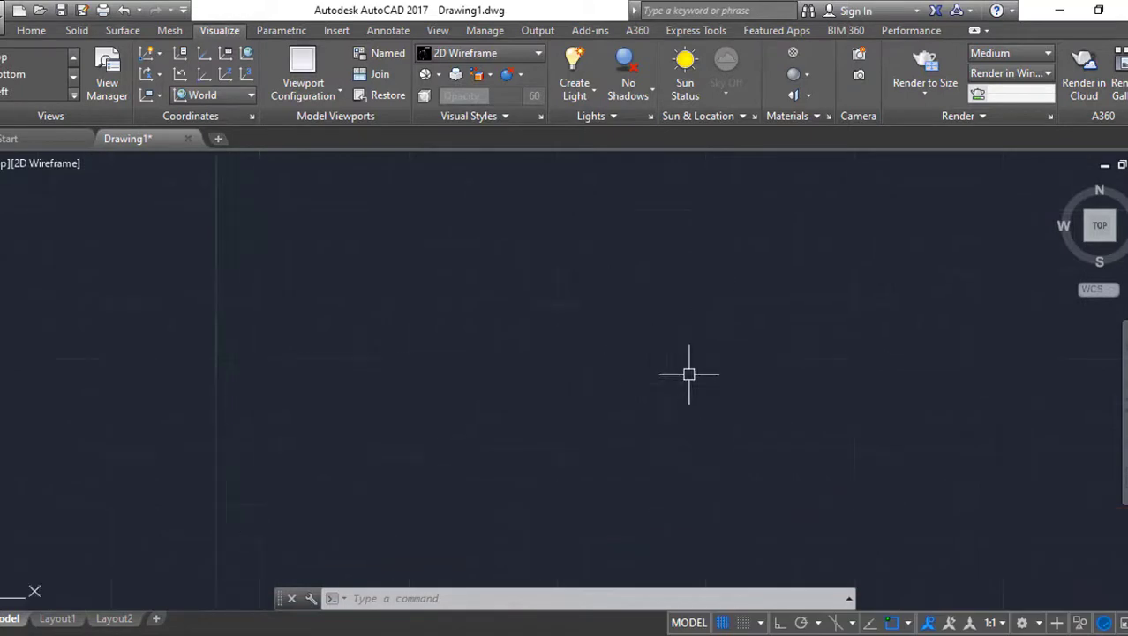
Draw a 10-unit vertical line with Ortho on
text(l)
key(Return)
click(728, 428)
key(F8)
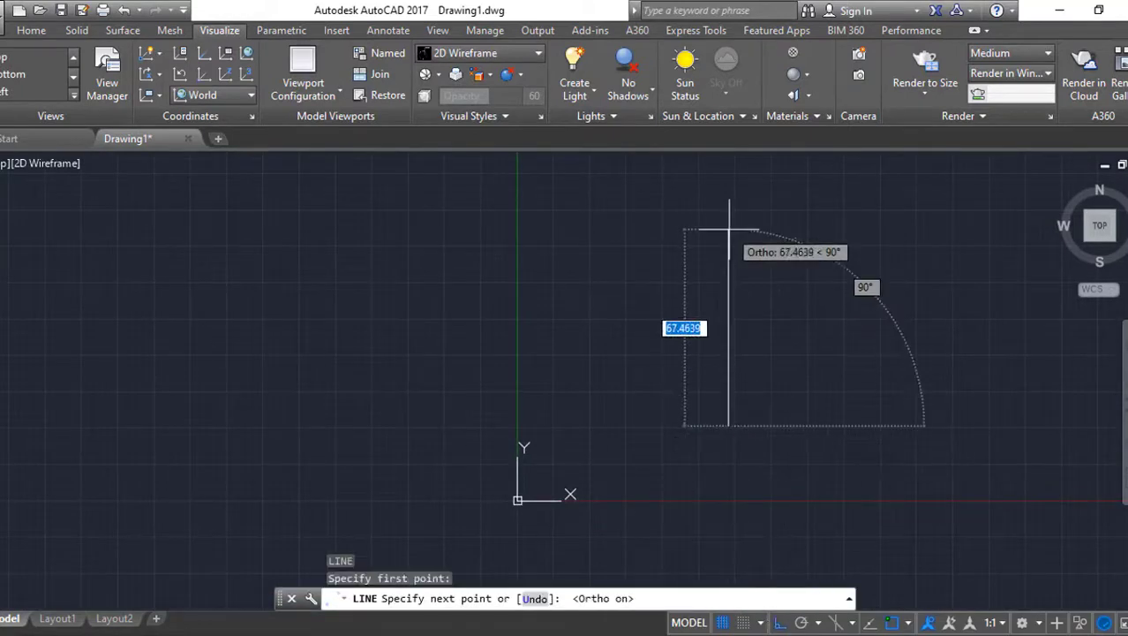
text(10)
key(Return)
key(Escape)
scroll(713, 416, up, 5)
Pick an offset distance by two points, place a trial copy, then undo it
text(o)
key(Return)
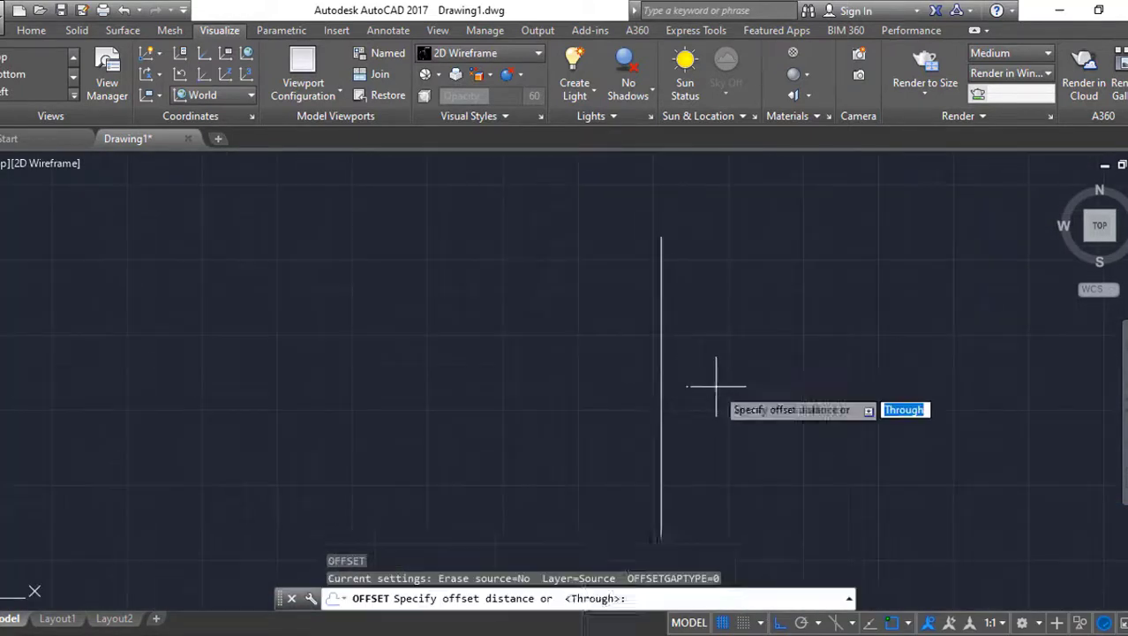
click(638, 384)
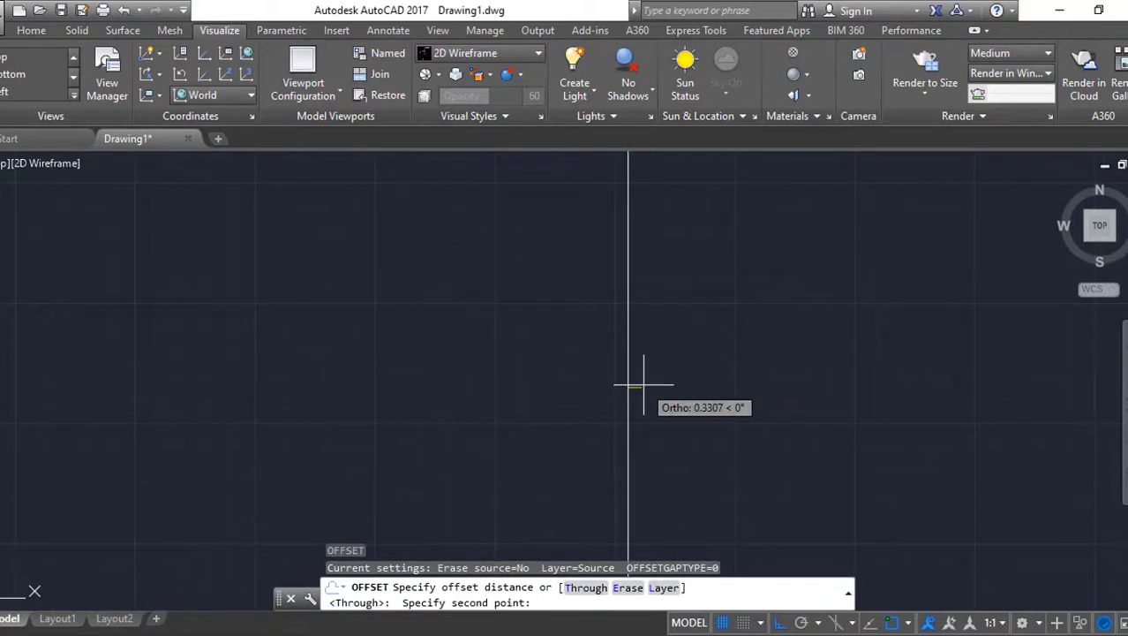
click(644, 385)
click(630, 372)
scroll(724, 372, down, 2)
click(724, 372)
middle_drag(725, 372, 667, 361)
key(ctrl+z)
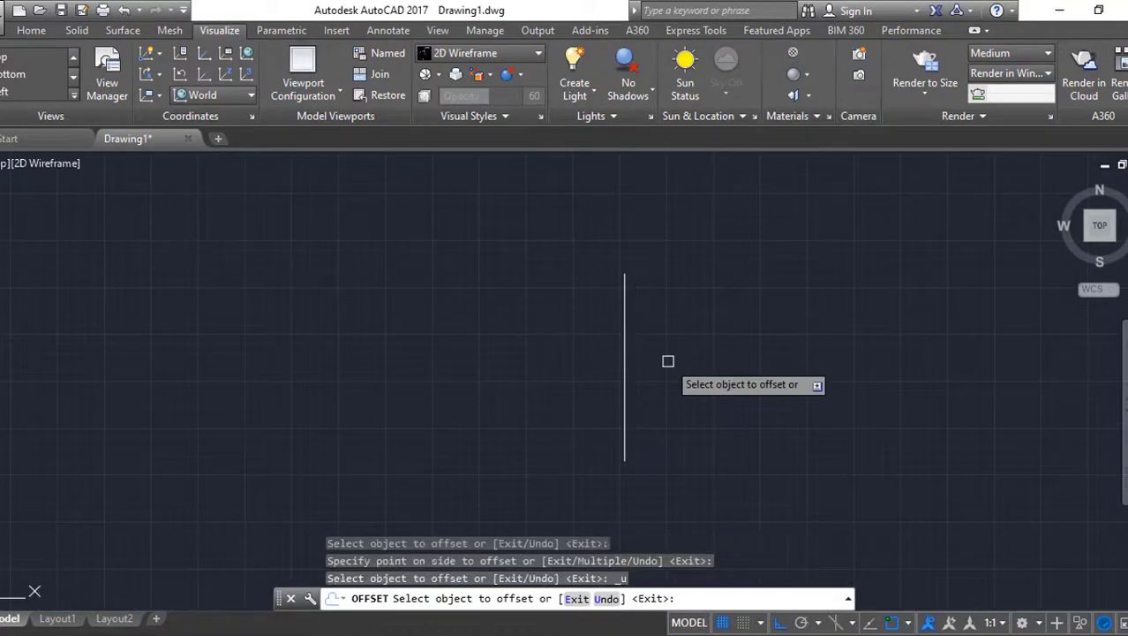
Offset the vertical line again to place a parallel copy beside it
key(Return)
key(Return)
key(Return)
click(629, 322)
click(632, 245)
middle_drag(632, 244, 630, 374)
key(Escape)
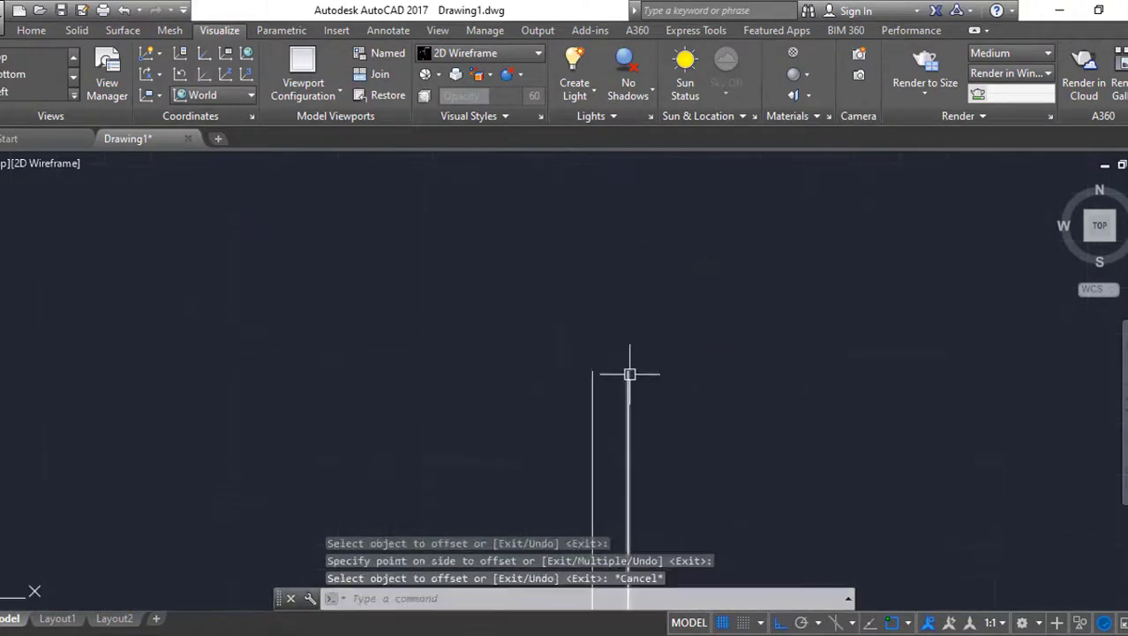
Select the top cross line and pick a base point for moving it
key(Return)
Draw a short cross line joining the tops of the two vertical lines
click(629, 289)
click(592, 290)
key(Escape)
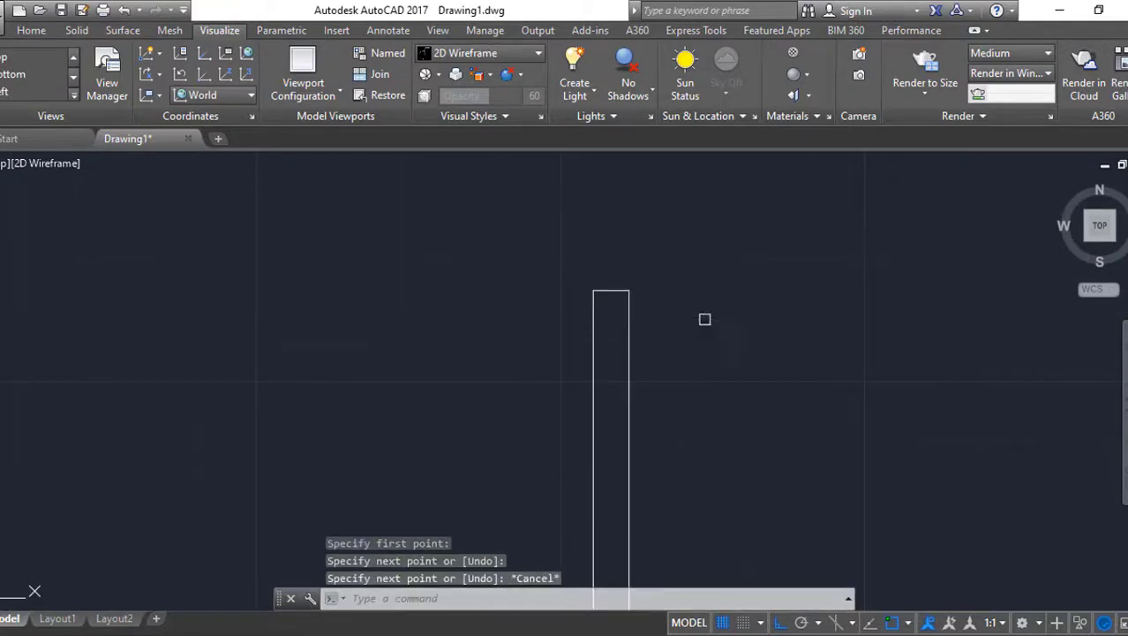
text(m)
key(Return)
scroll(644, 290, down, 1)
click(624, 290)
key(Return)
click(862, 231)
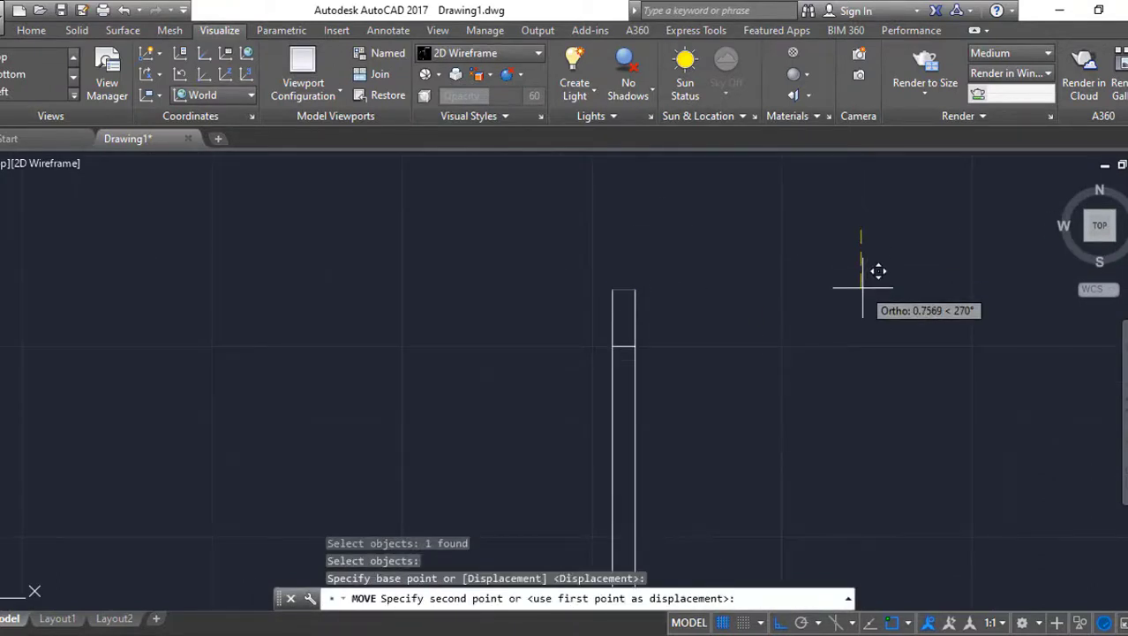
Move the cross line down by 1 unit
text(1)
key(Return)
key(Escape)
scroll(879, 333, down, 1)
scroll(747, 325, up, 1)
scroll(747, 351, up, 1)
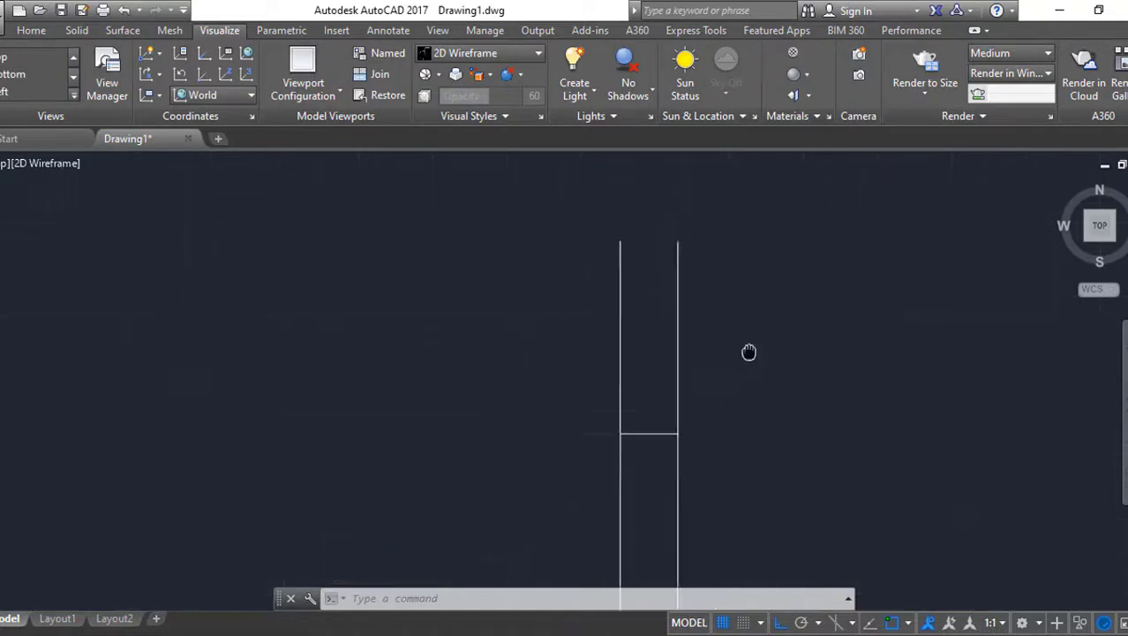
text(tr)
key(Return)
key(Return)
key(Escape)
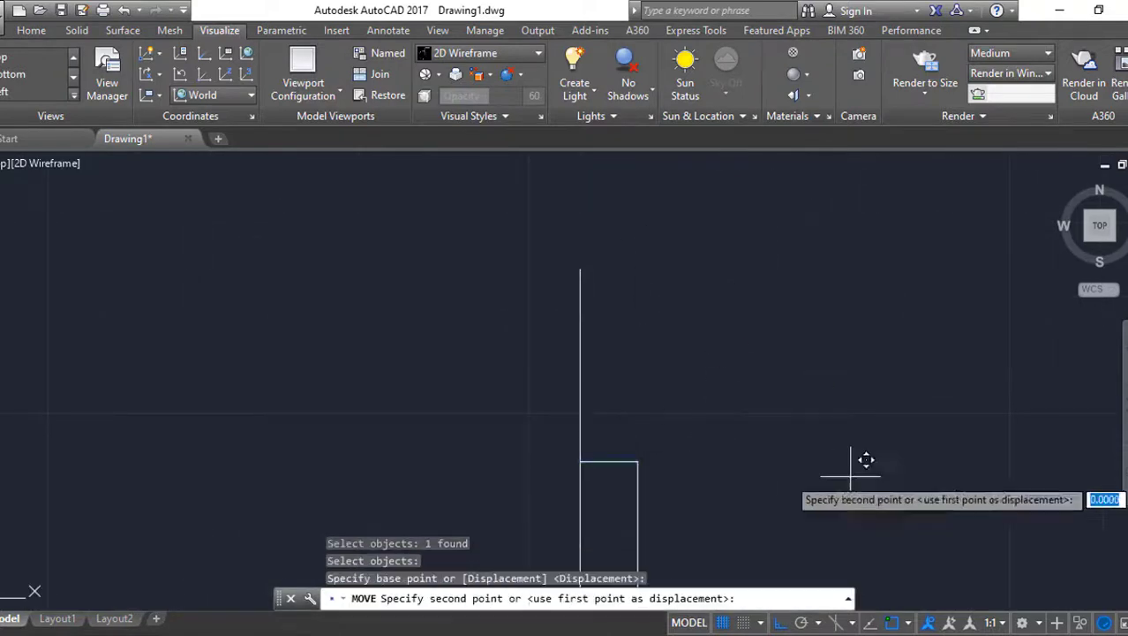
key(Escape)
Sketch trial slanted lines from the cross line's corner, then delete them
text(l)
key(Return)
click(638, 461)
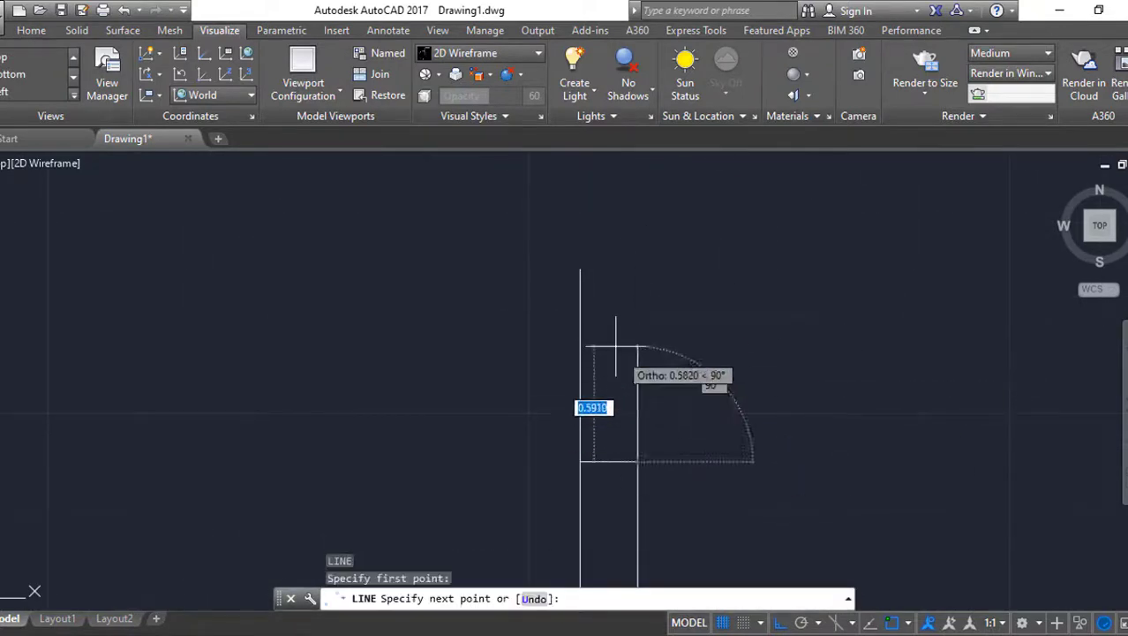
click(618, 309)
click(580, 269)
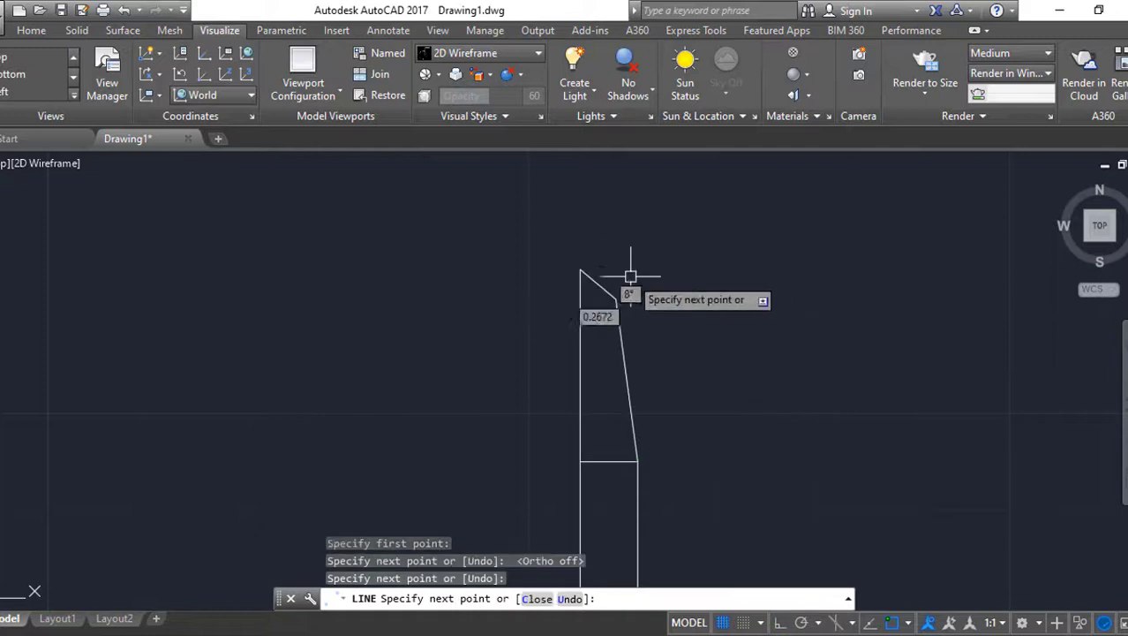
key(Escape)
drag(650, 254, 565, 380)
key(Delete)
Start a polyline at the left line's top and switch it to arc mode
text(pl)
key(Return)
click(585, 267)
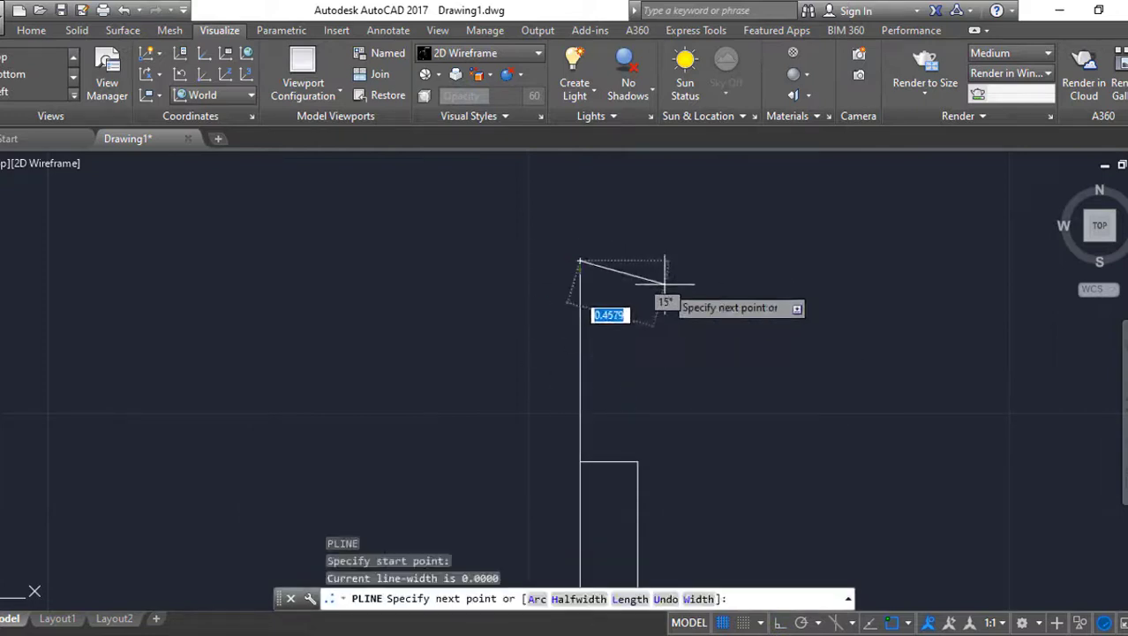
key(Escape)
key(Return)
click(581, 269)
key(a)
key(Return)
Curve the arc rightward, ending at the cross line's right corner to form the nose
key(d)
key(Return)
click(708, 266)
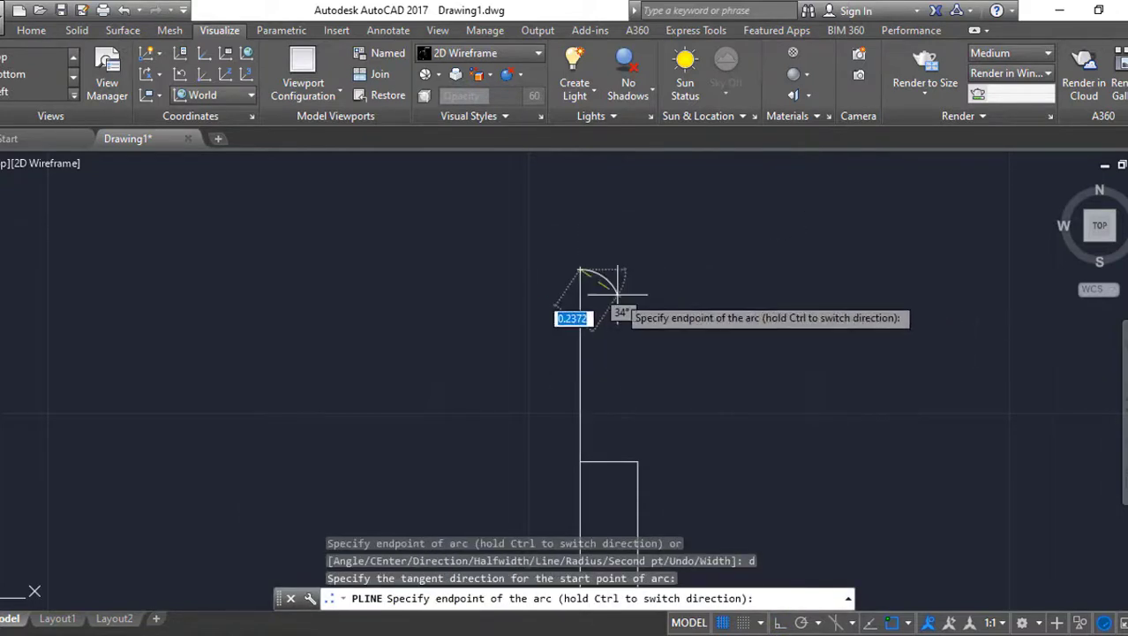
click(634, 340)
click(637, 461)
key(Return)
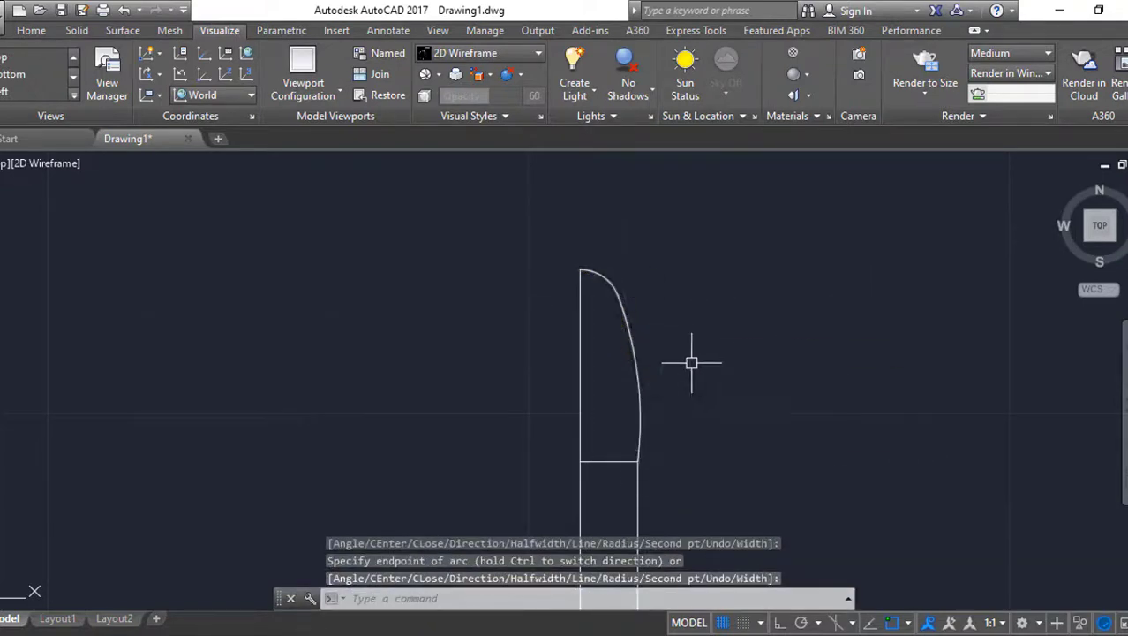
click(650, 361)
scroll(585, 326, up, 3)
Start a polyline between the lower body lines with Ortho on
scroll(618, 322, down, 3)
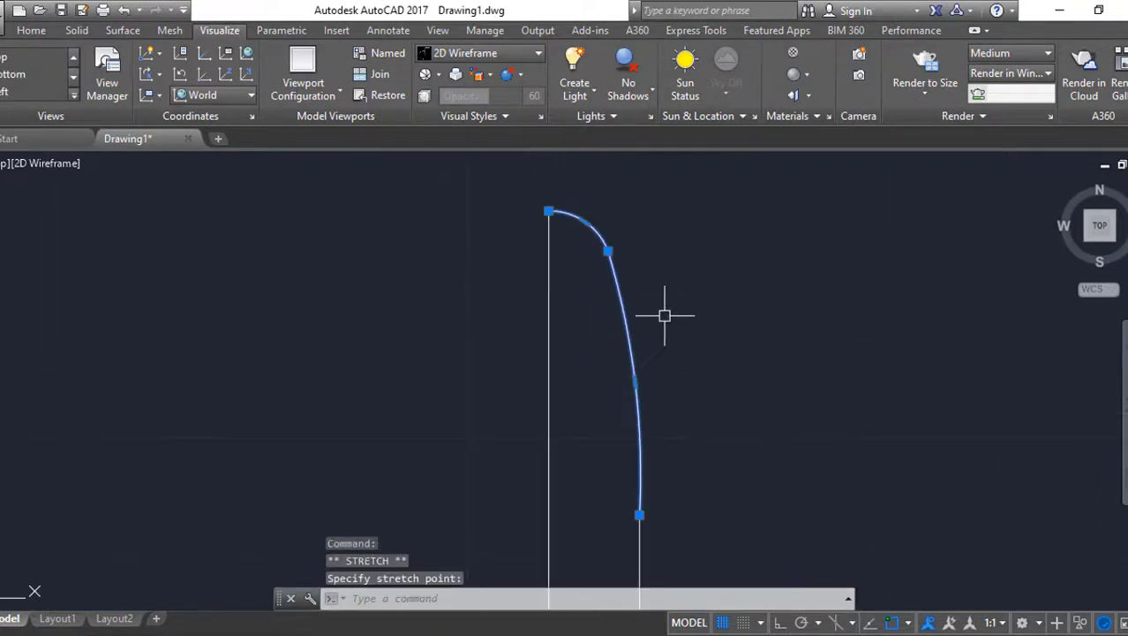
key(Escape)
scroll(703, 399, down, 2)
middle_drag(704, 409, 722, 430)
text(pl)
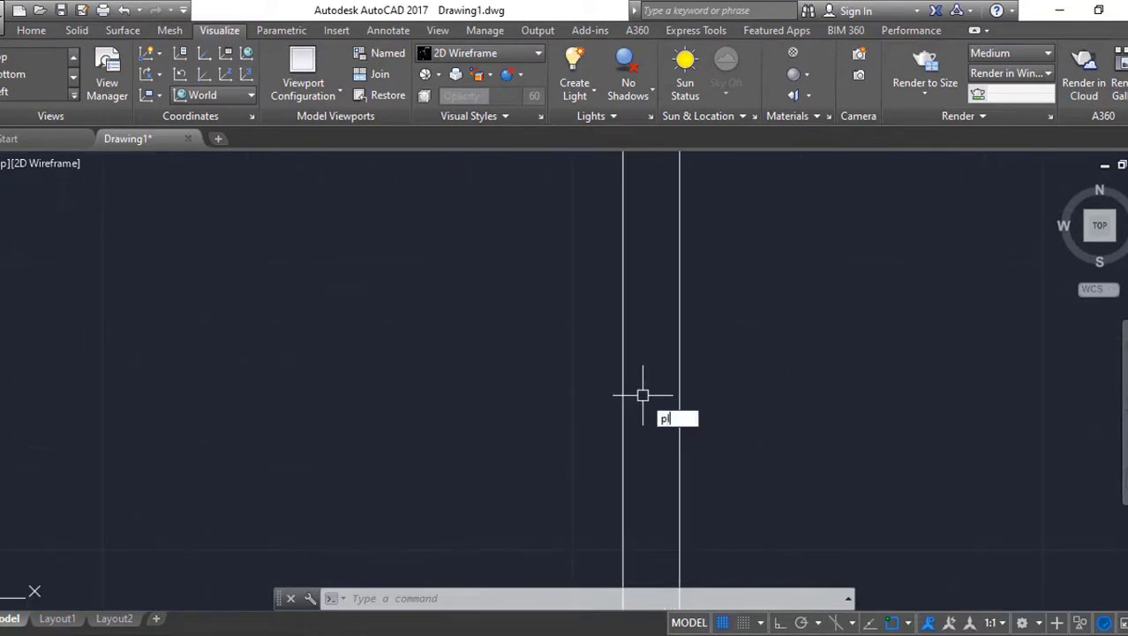
key(Return)
click(608, 356)
scroll(669, 355, up, 3)
key(F8)
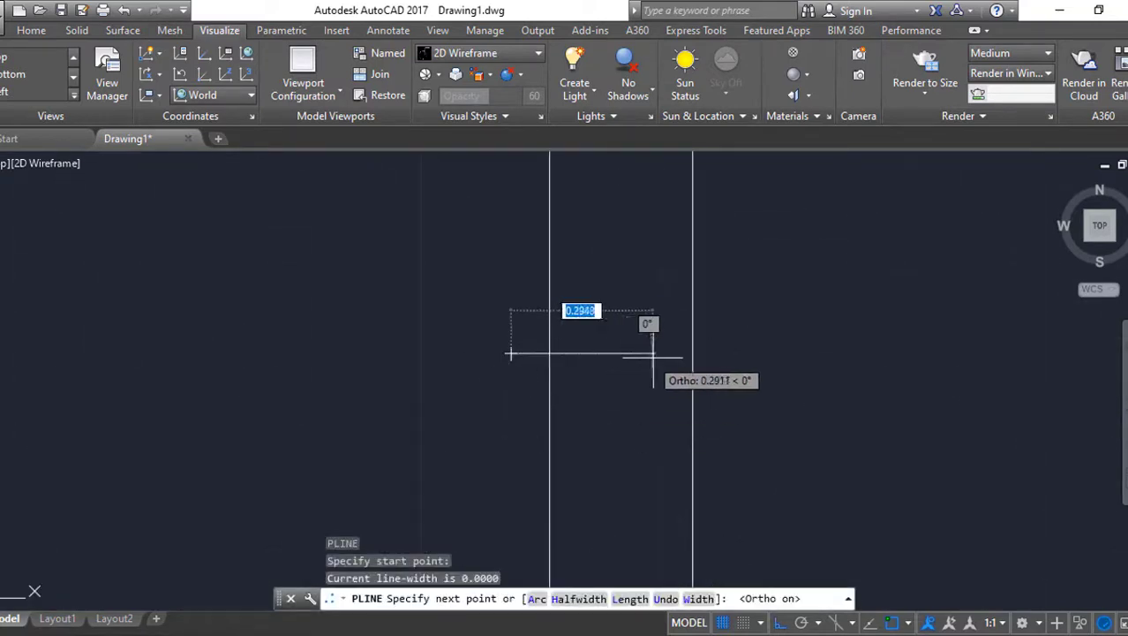
Draw the polyline's 0.35-unit horizontal and 1-unit vertical segments
text(5)
key(Return)
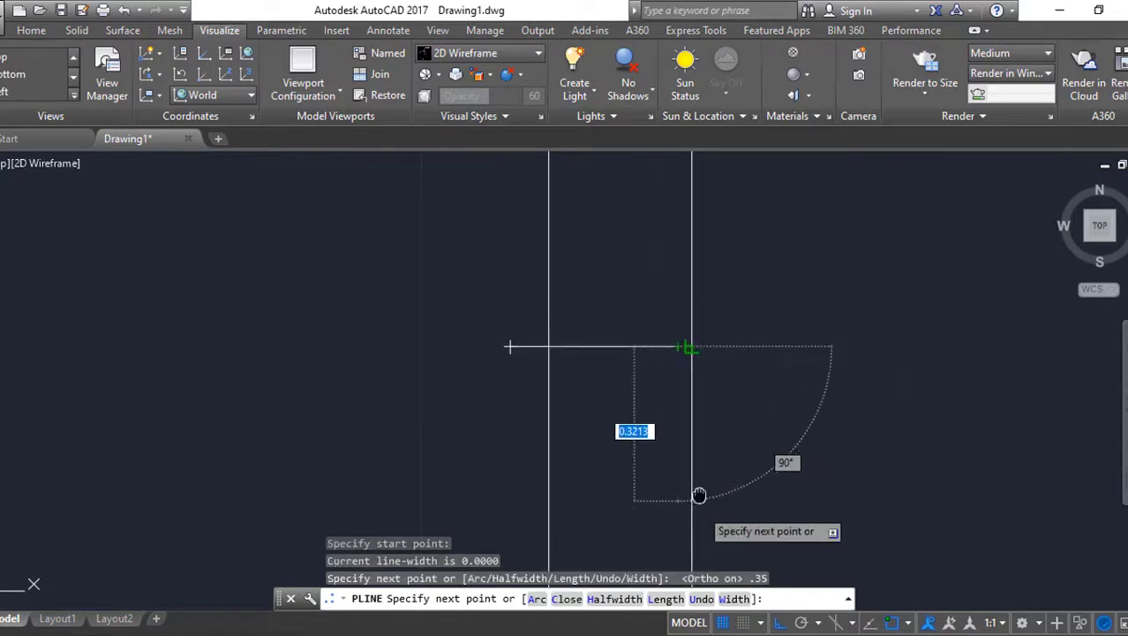
scroll(707, 397, down, 8)
text(1)
key(Return)
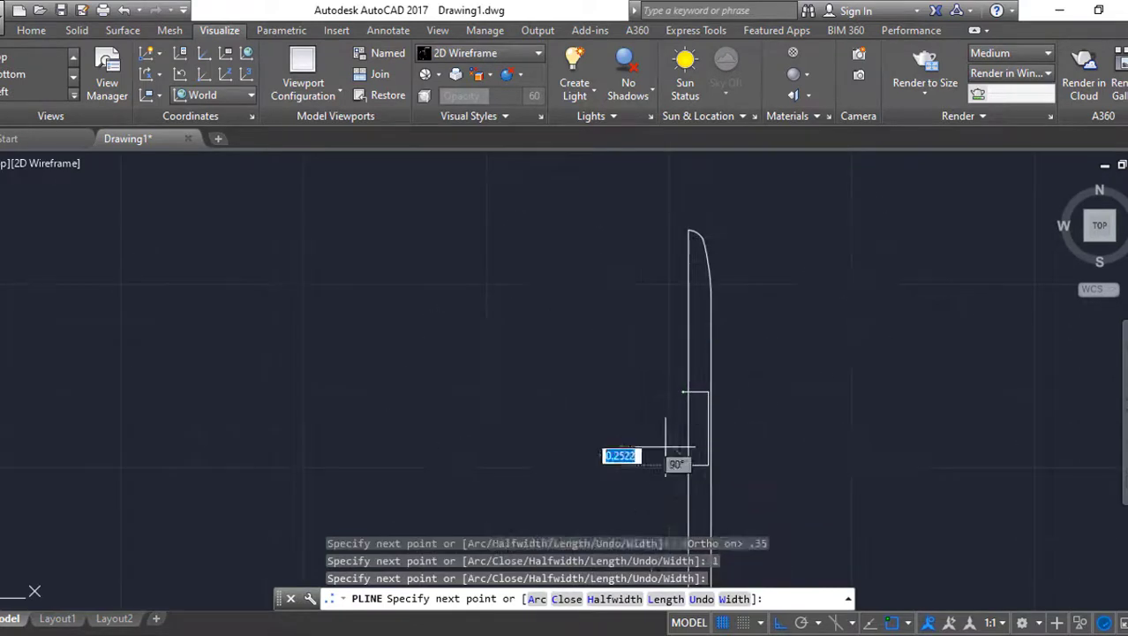
key(Escape)
Try a trim, cancel it, and begin a new line
scroll(746, 469, up, 2)
text(tr)
key(Return)
key(Escape)
scroll(757, 441, down, 2)
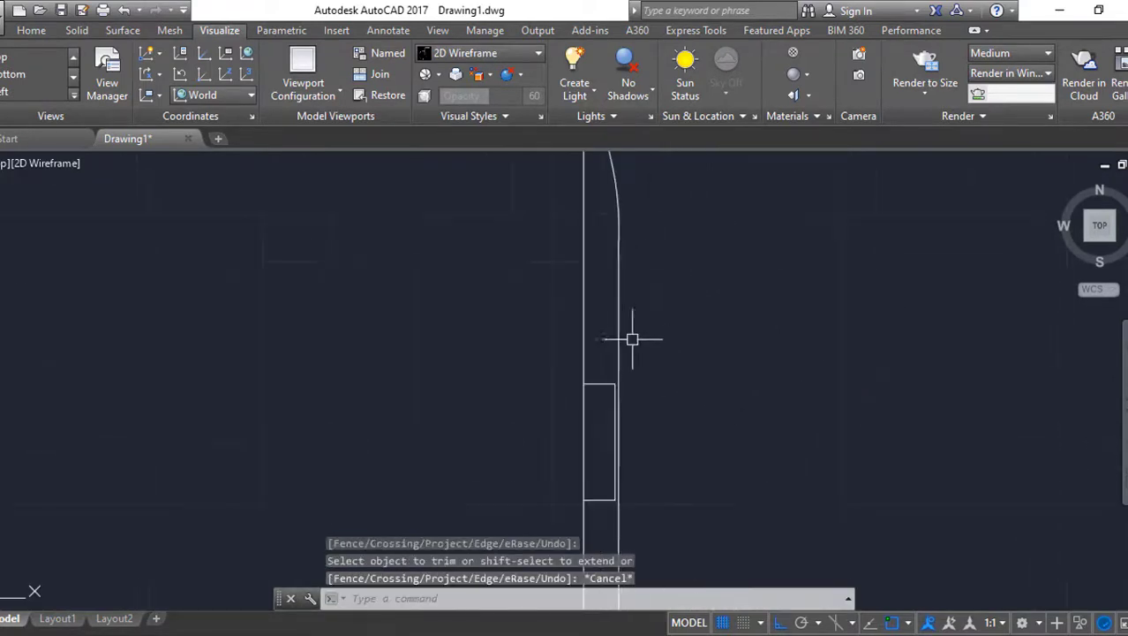
scroll(654, 375, up, 2)
text(l)
key(Return)
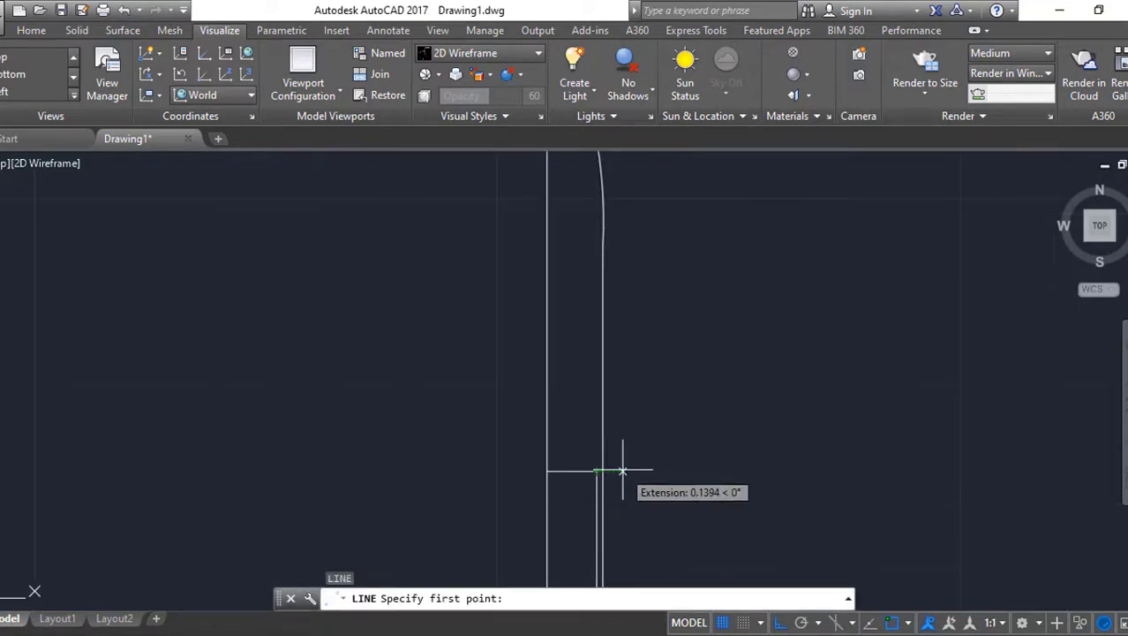
Draw a horizontal line extending right from the body's lower corner
click(616, 471)
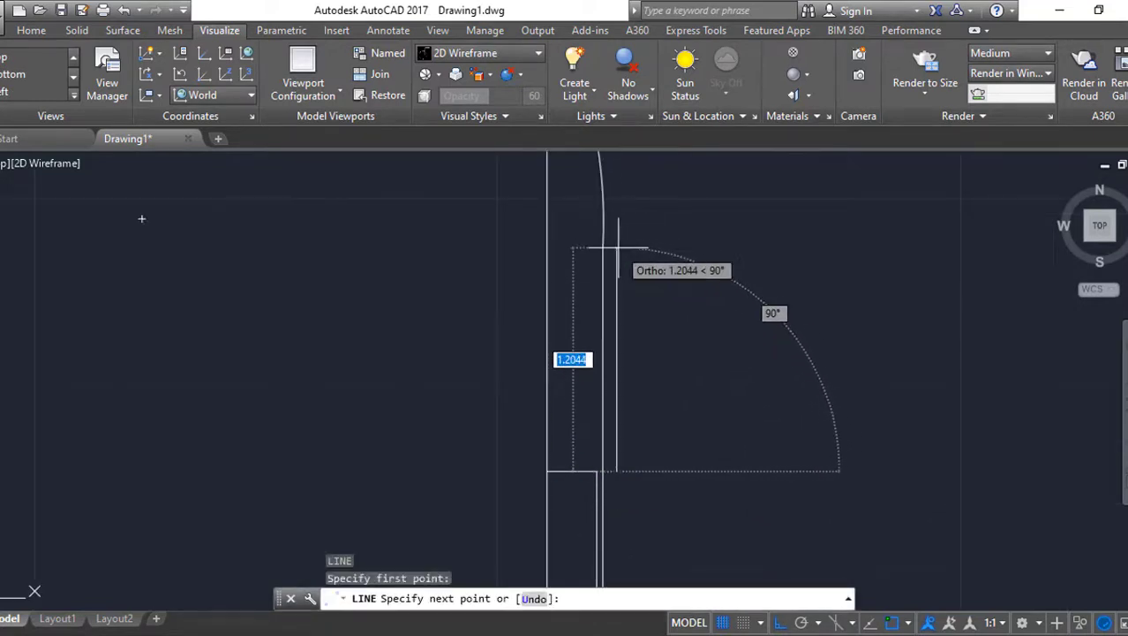
key(Escape)
scroll(791, 330, down, 3)
scroll(740, 305, up, 1)
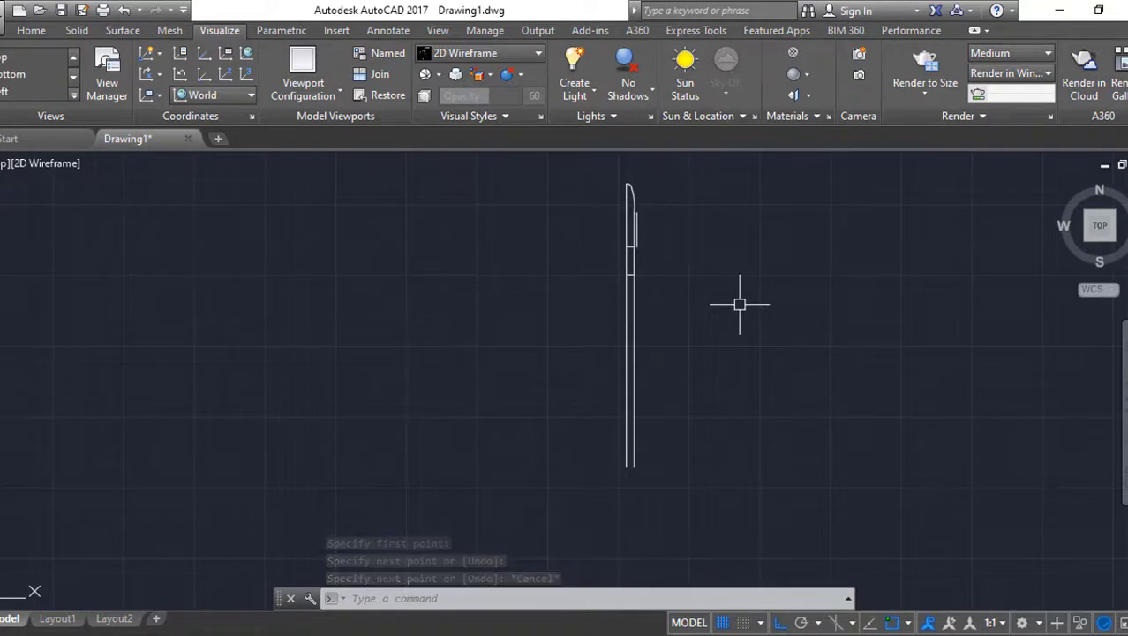
scroll(740, 305, up, 1)
scroll(624, 334, up, 3)
text(l)
key(Return)
click(602, 459)
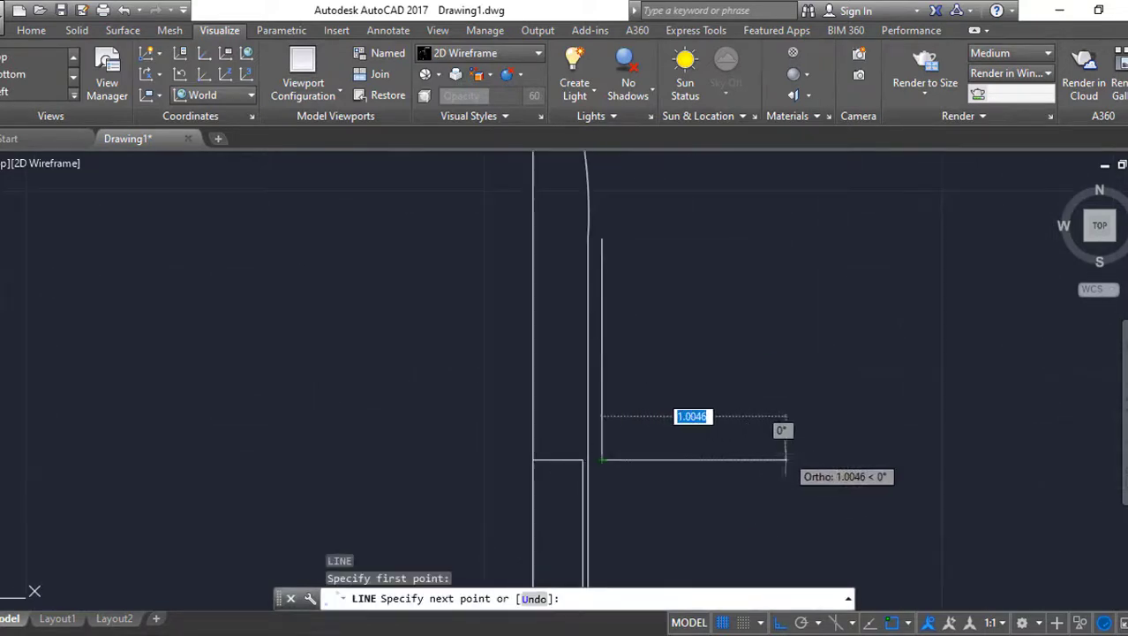
click(786, 459)
key(Escape)
Draw the triangular fin polyline from the vertical line's top to the horizontal line's end
text(pl)
key(Return)
click(601, 239)
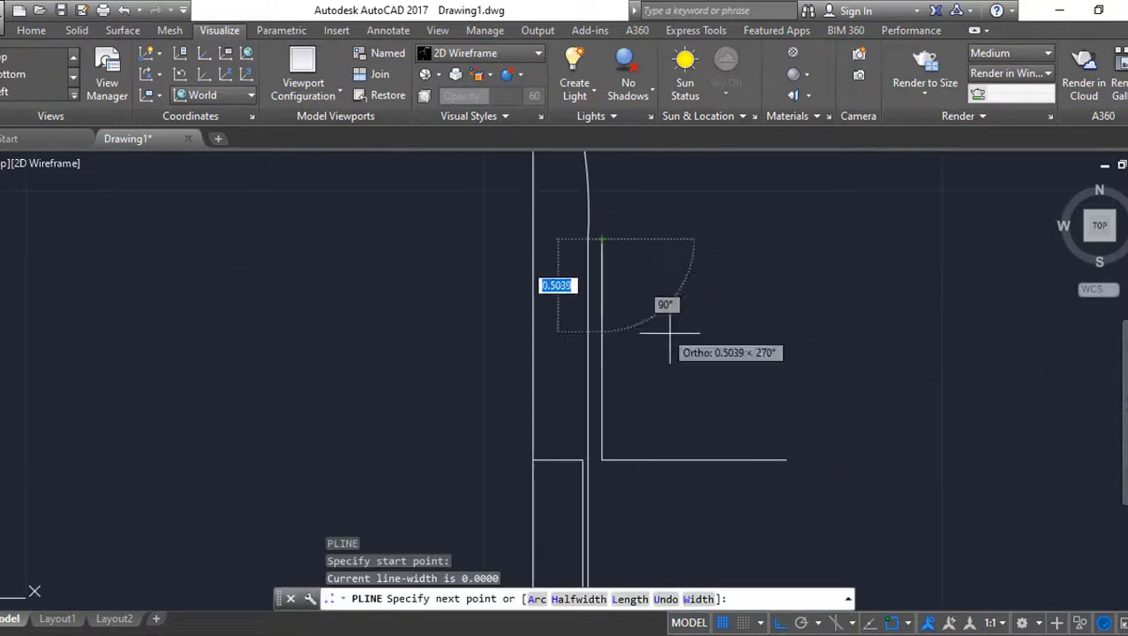
click(695, 387)
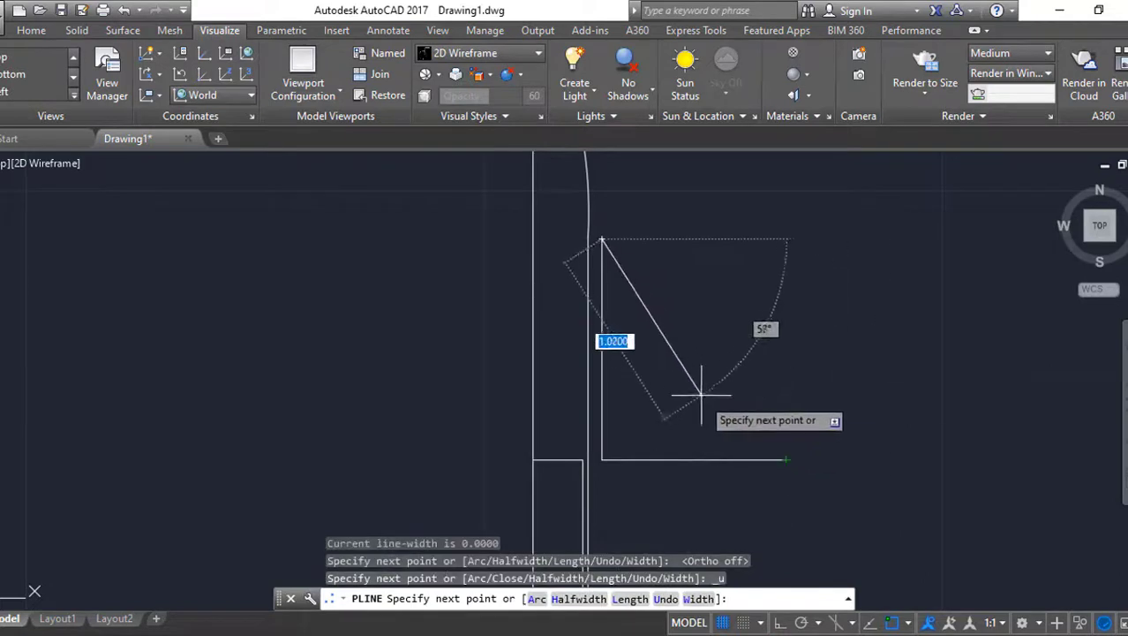
click(786, 459)
key(Return)
text(jo)
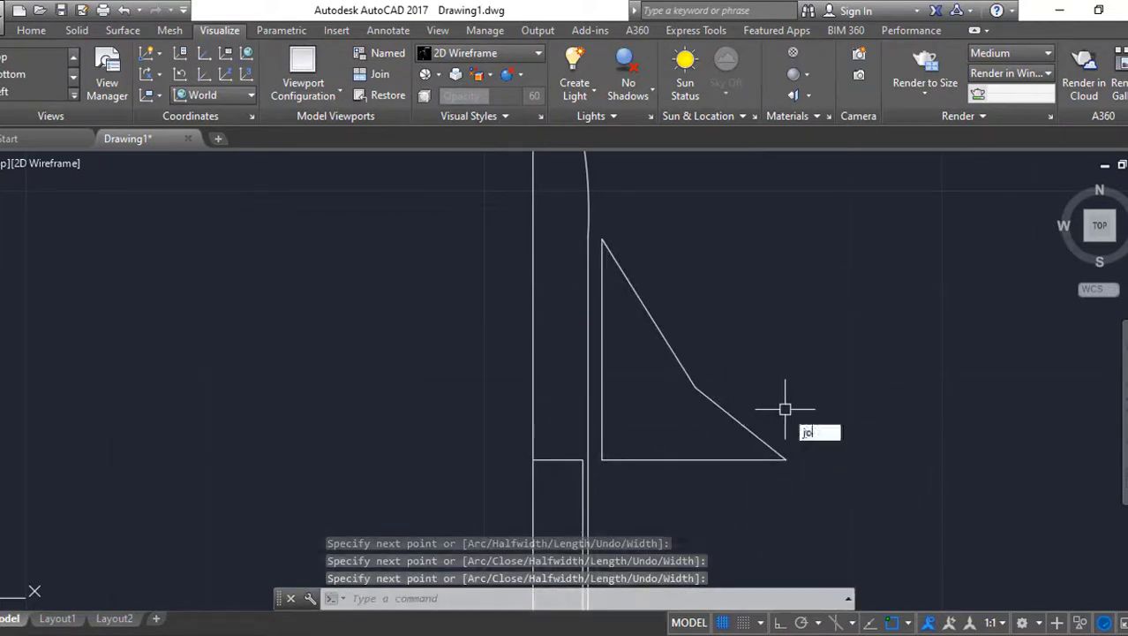
Crossing-select the fin edges and join them into one closed polyline
key(Return)
click(811, 474)
click(622, 239)
key(Return)
scroll(771, 428, down, 3)
middle_drag(771, 428, 796, 369)
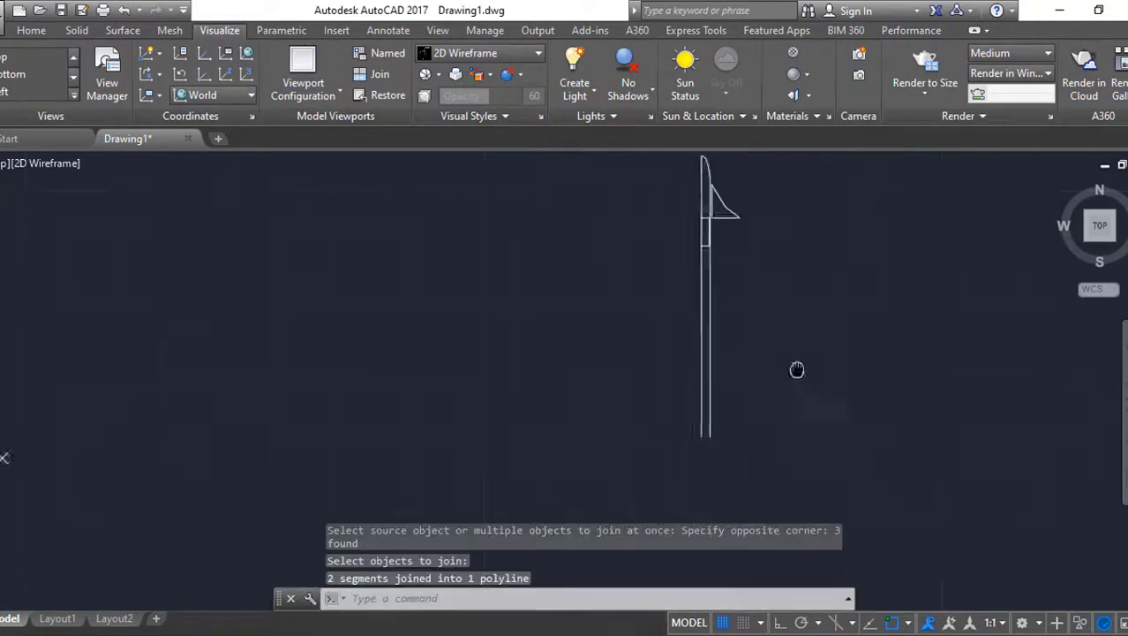
scroll(706, 491, up, 5)
Draw the slanted tail piece polyline at the body base with Ortho toggled
text(pl)
key(Return)
middle_drag(712, 491, 600, 402)
click(598, 411)
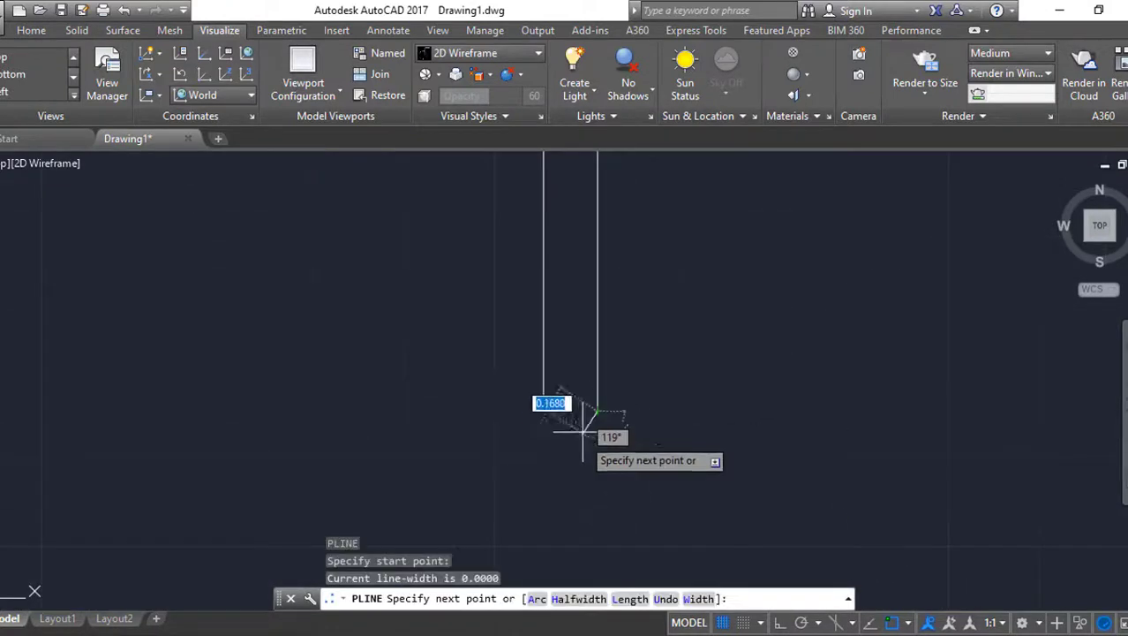
scroll(583, 426, up, 5)
click(615, 411)
click(778, 625)
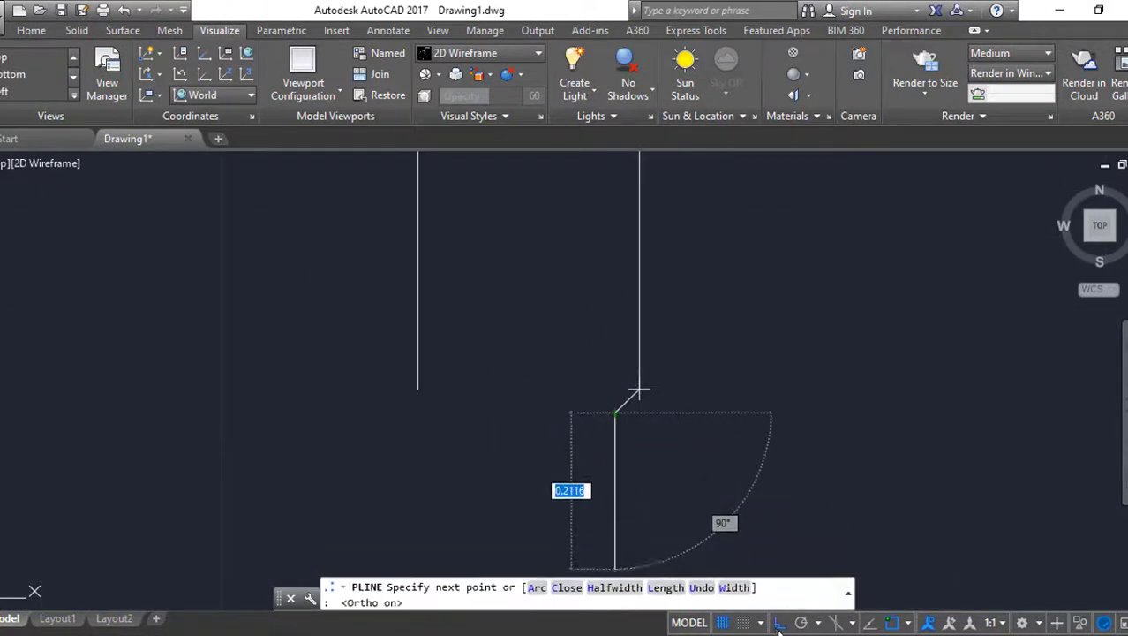
click(594, 541)
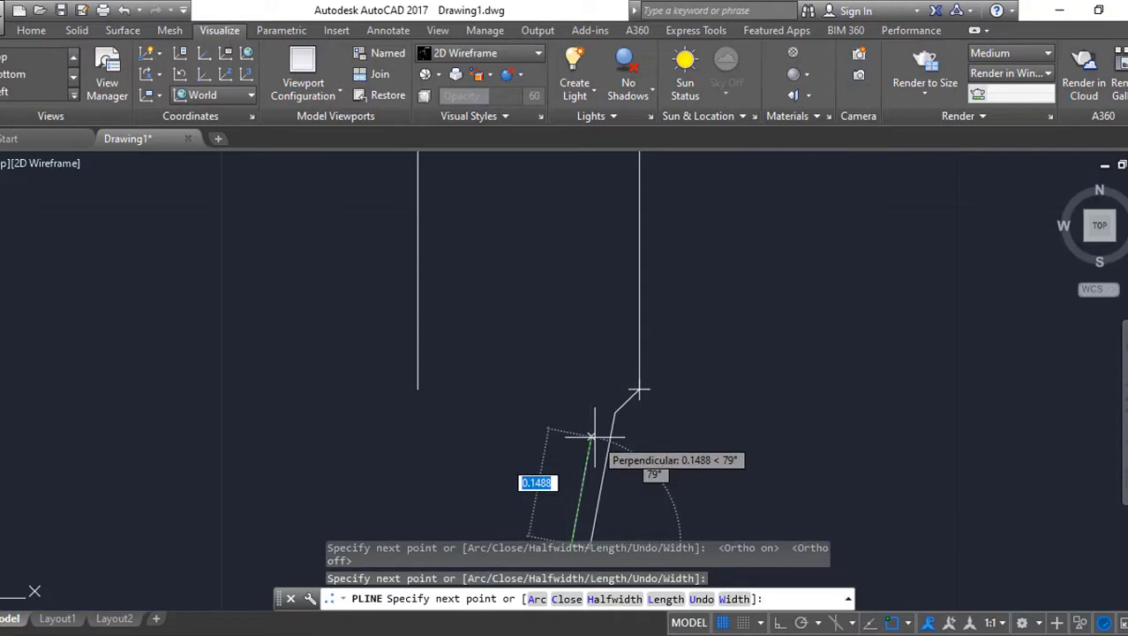
key(Escape)
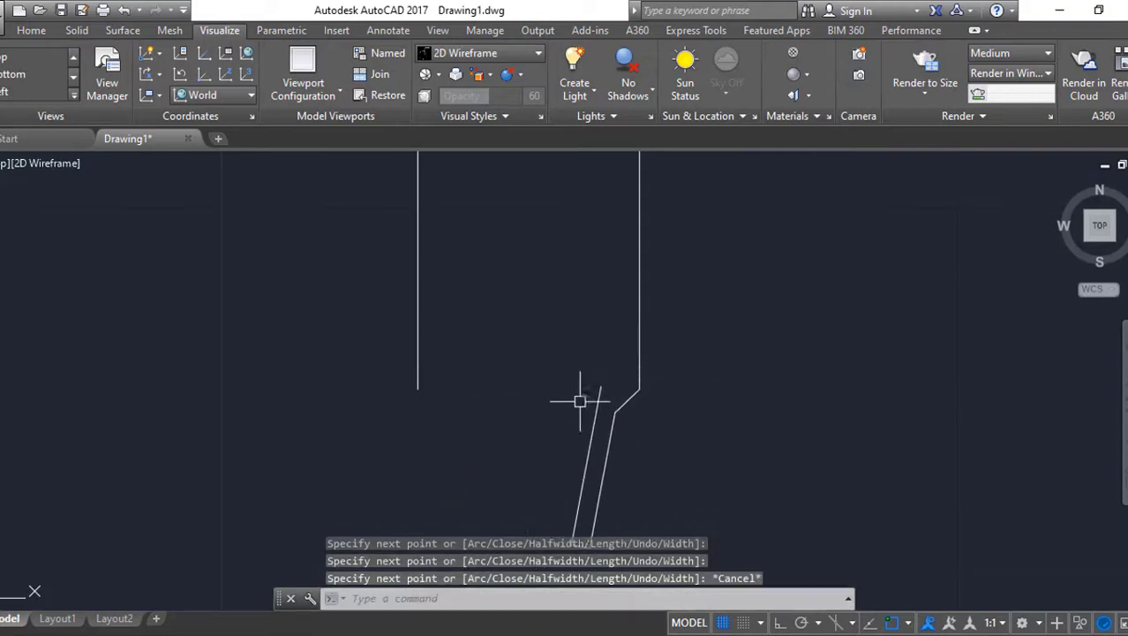
Add the final horizontal edge of the tail piece
key(Return)
click(418, 389)
click(600, 387)
key(Escape)
scroll(633, 447, down, 4)
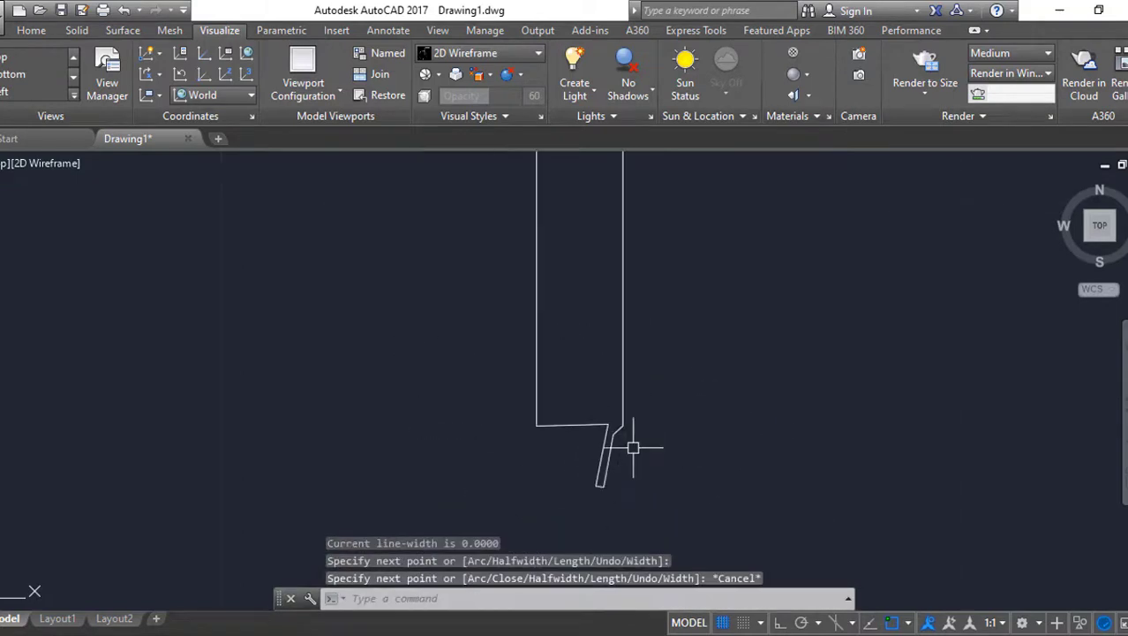
Join the five tail segments into one polyline and pan out to the full profile
text(join)
key(Return)
click(675, 466)
click(599, 410)
key(Return)
middle_drag(641, 420, 609, 497)
middle_drag(666, 302, 626, 424)
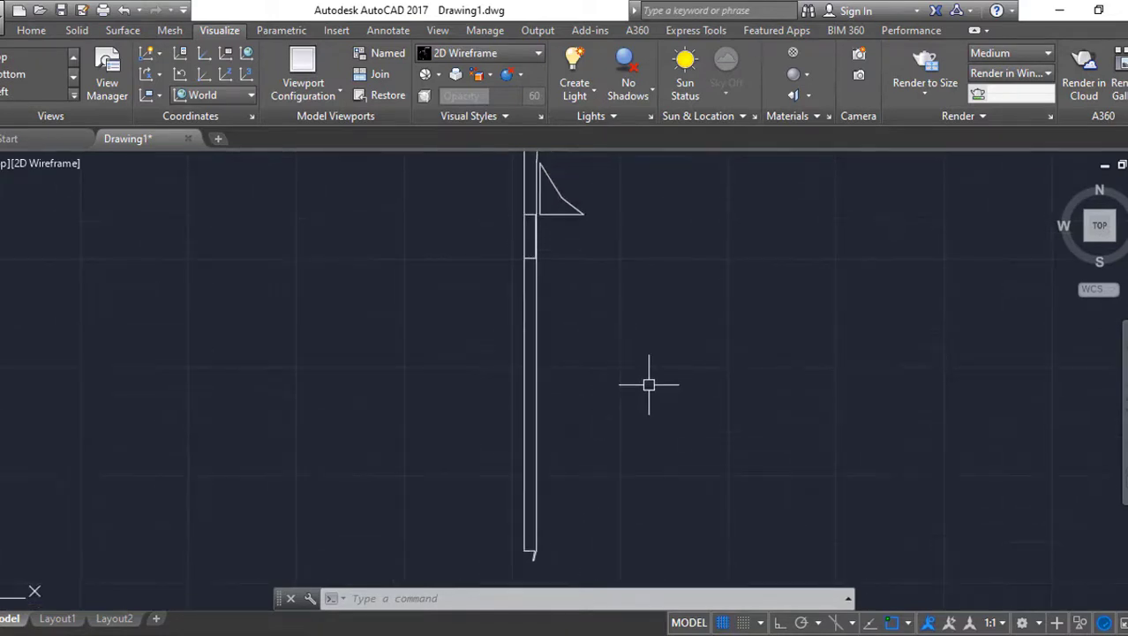
Draw a 0.3 horizontal line segment, then undo it and cancel the line
text(l)
key(Return)
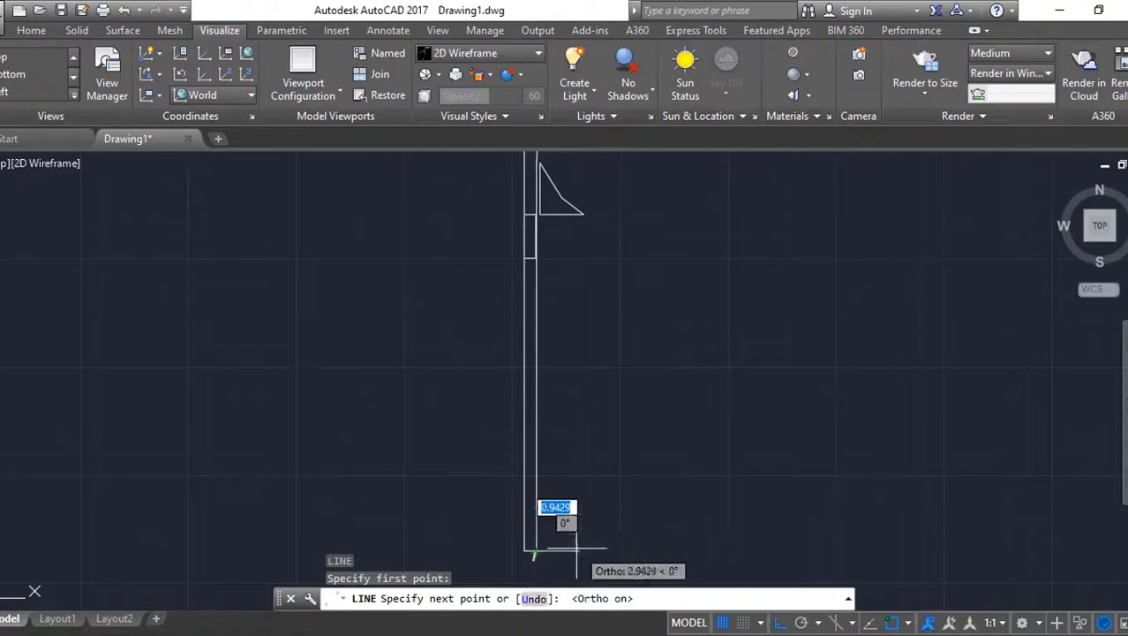
text(.3)
key(Return)
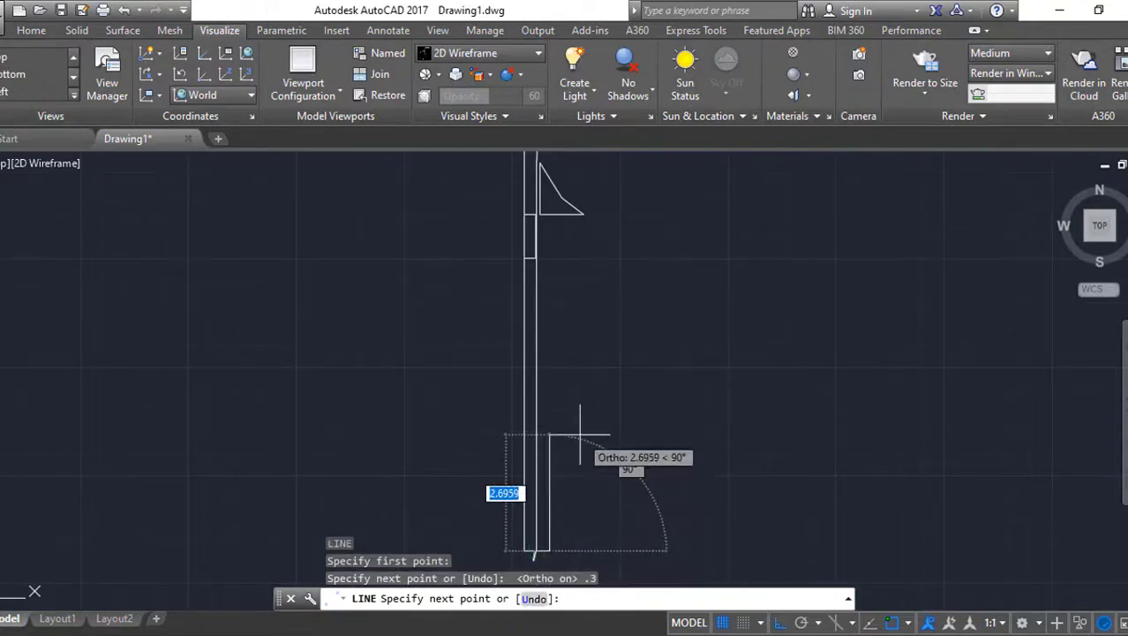
key(ctrl+z)
key(Escape)
scroll(634, 458, down, 1)
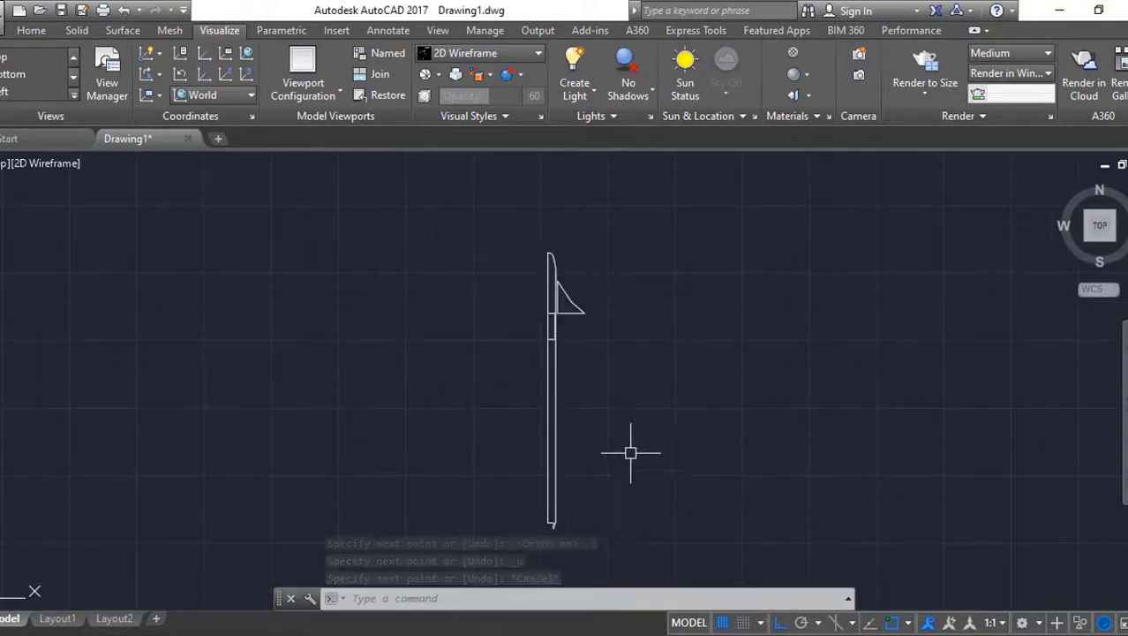
scroll(555, 290, up, 5)
Begin measuring a distance from the fin's top, then cancel the measurement
text(dist)
key(Return)
click(560, 256)
key(Escape)
scroll(587, 393, down, 5)
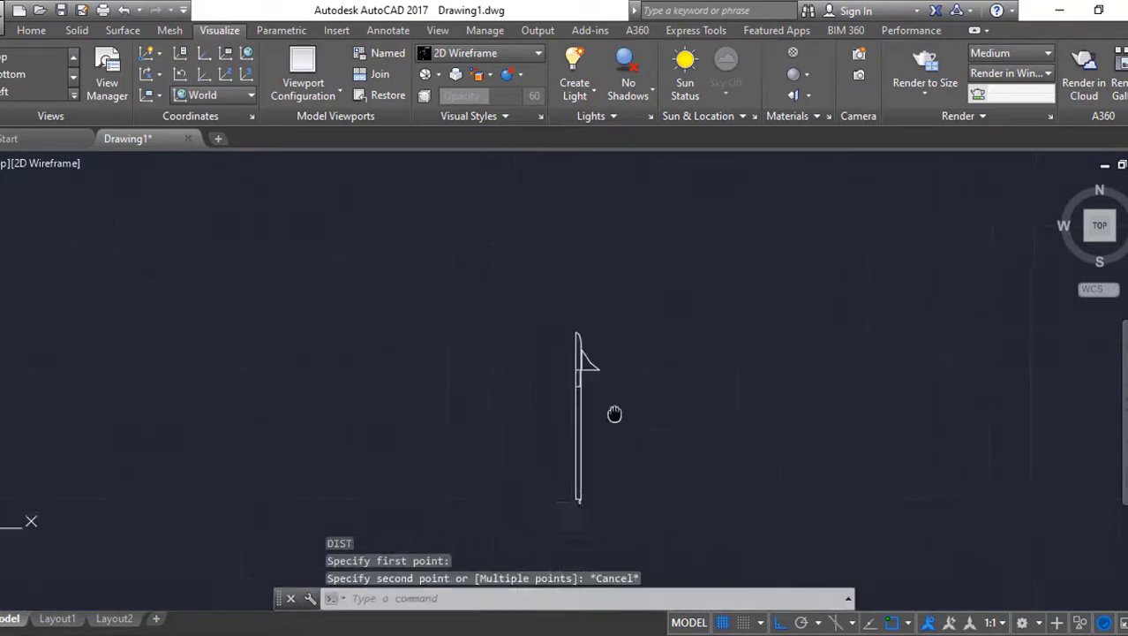
Draw a 2-unit vertical line beside the body
text(l)
key(Return)
click(623, 451)
text(2)
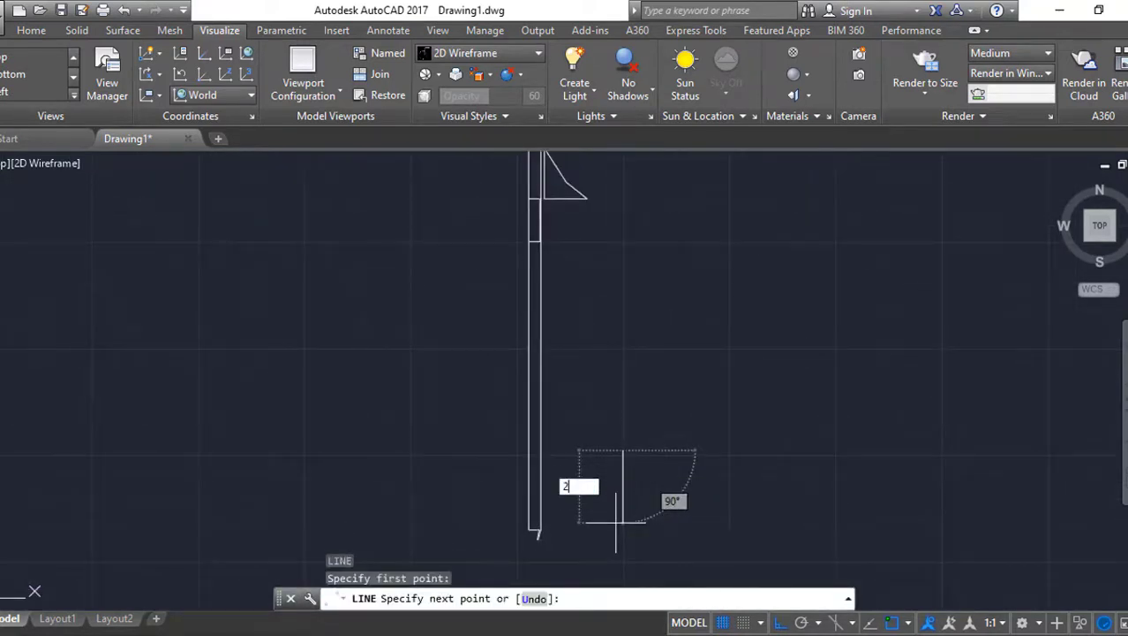
key(Return)
key(Escape)
text(pl)
key(Return)
key(Escape)
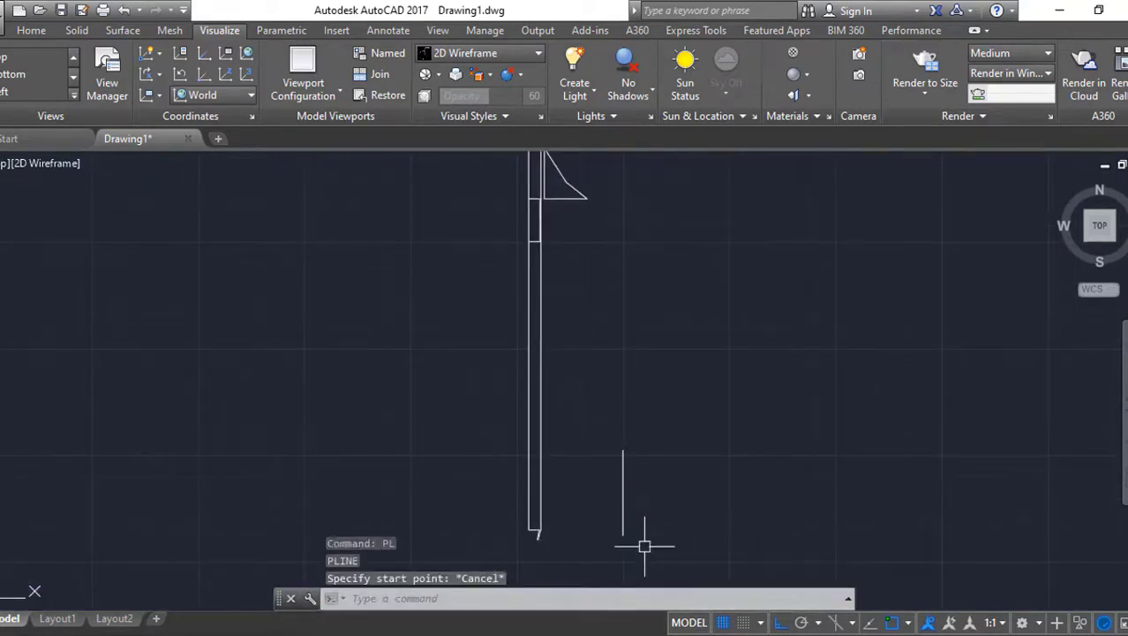
scroll(647, 535, up, 2)
Move the new vertical line further left
text(m)
key(Return)
click(706, 503)
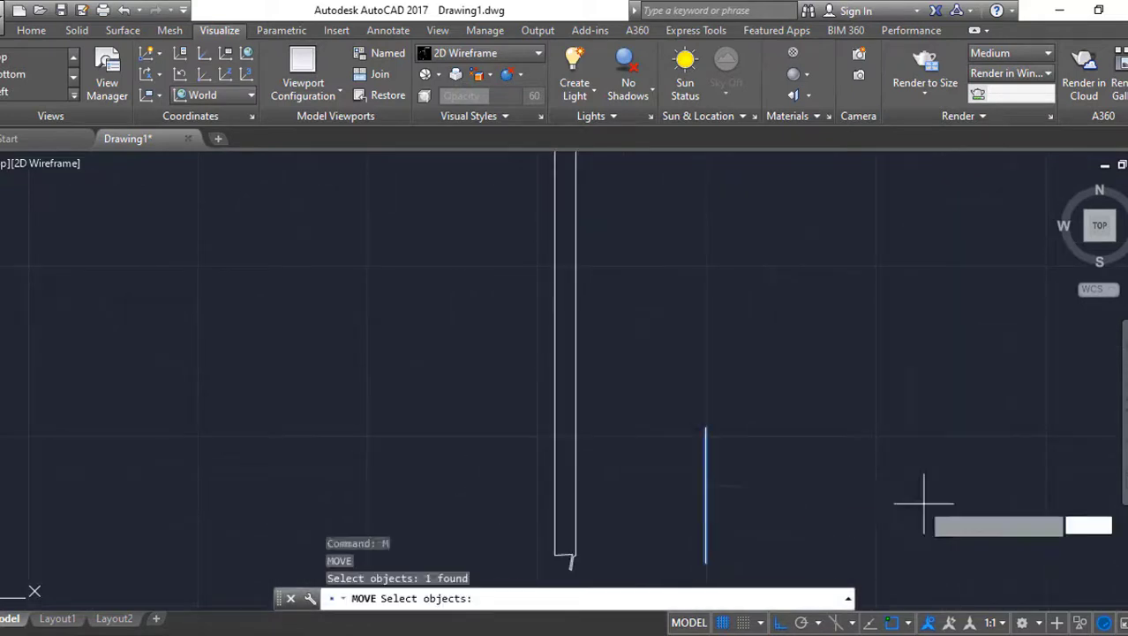
key(Return)
click(927, 502)
click(768, 497)
Copy a profile line to sit just beside the original
text(co)
key(Return)
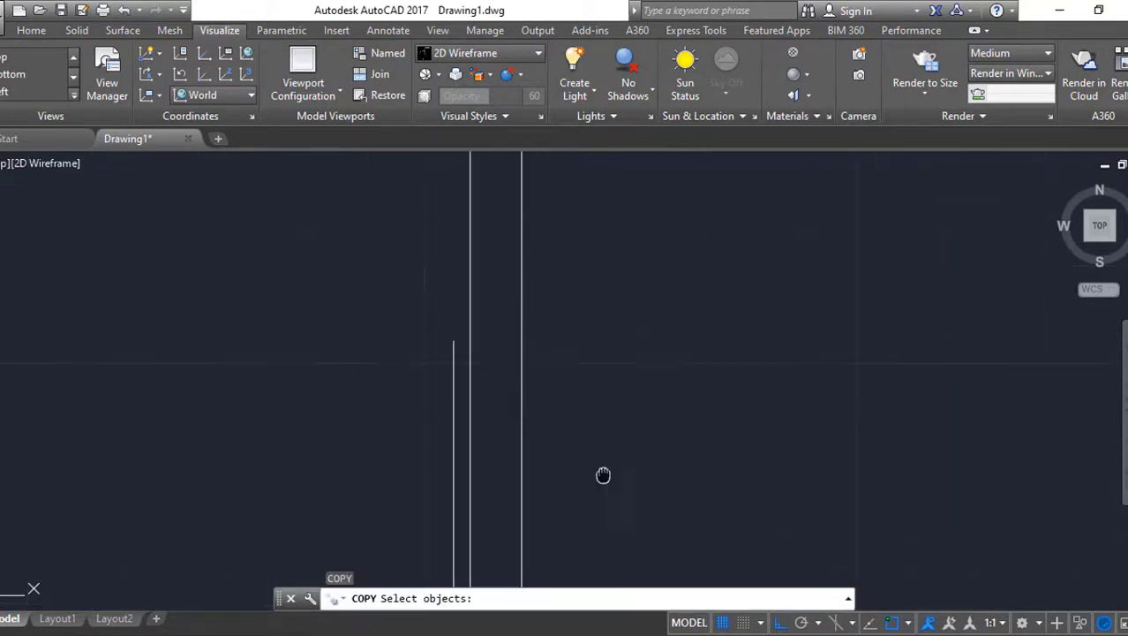
click(463, 424)
key(Return)
click(653, 433)
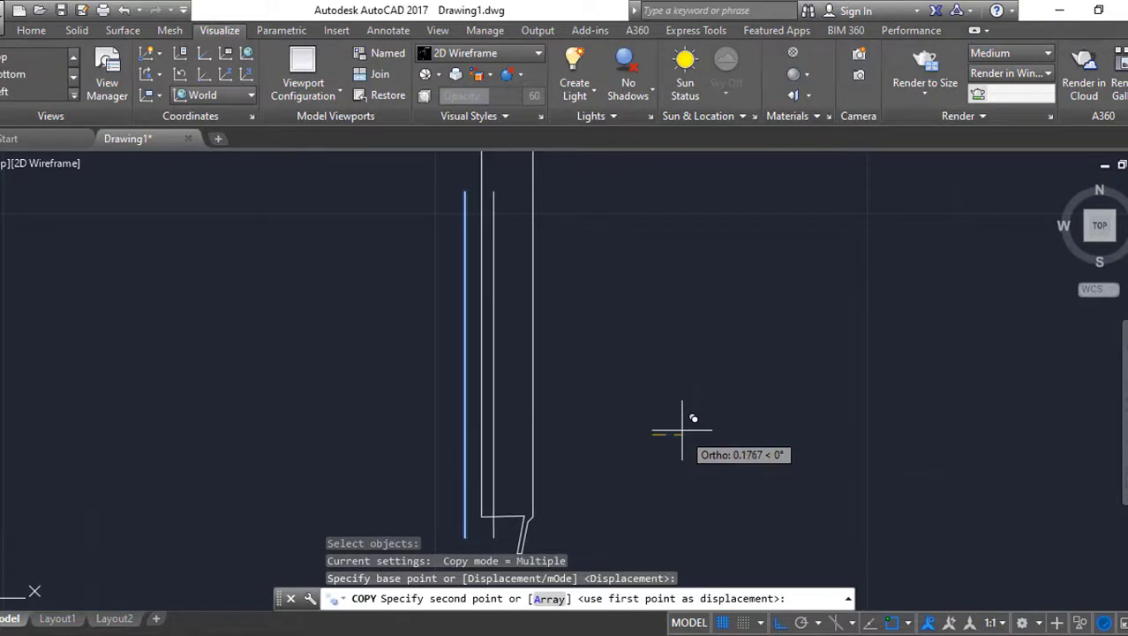
click(682, 433)
key(Escape)
Shift another vertical line to a new position
text(m)
key(Return)
click(478, 433)
click(602, 435)
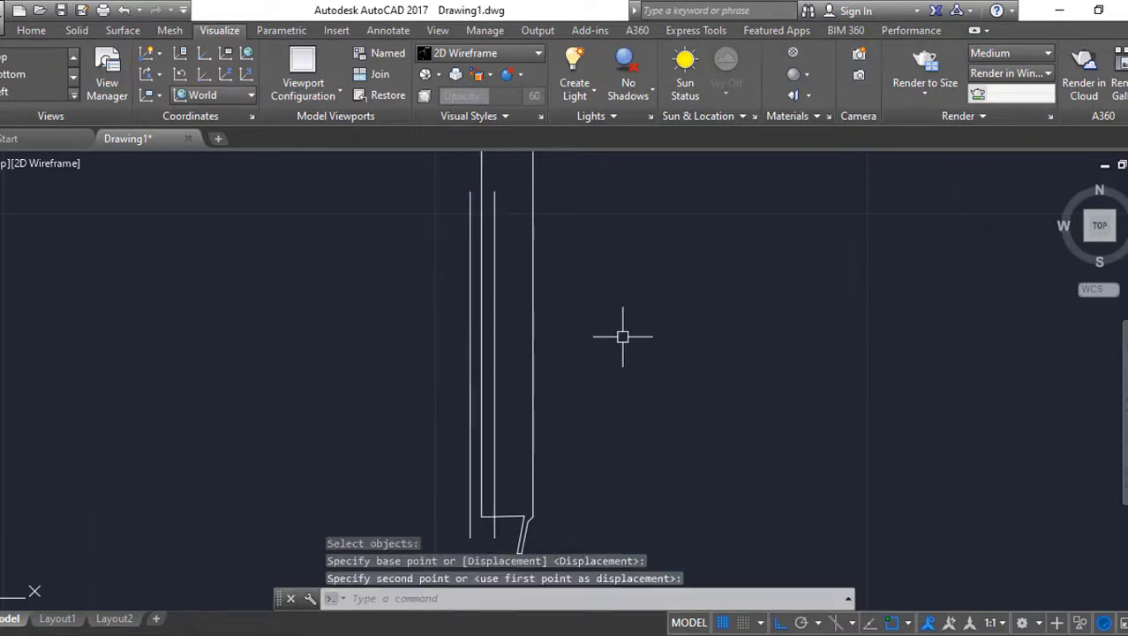
scroll(622, 335, up, 2)
Offset a parallel line using a distance picked between two points
text(o)
key(Return)
click(390, 328)
click(384, 327)
click(400, 368)
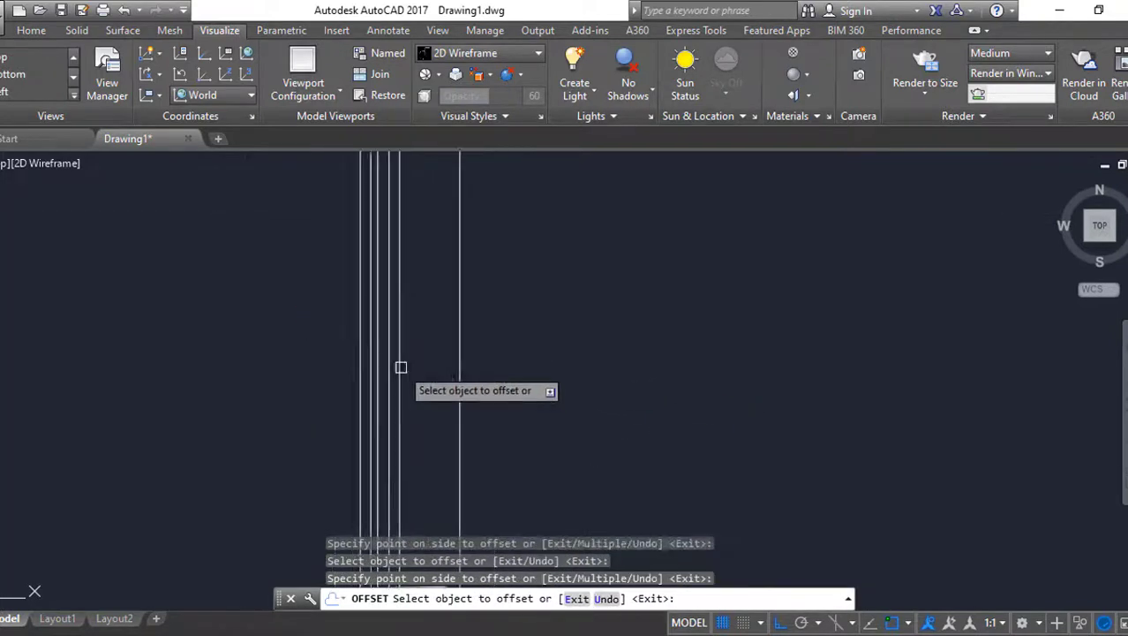
scroll(395, 302, up, 2)
key(Escape)
Move the two window-selected lines slightly to the left
text(m)
key(Return)
click(437, 363)
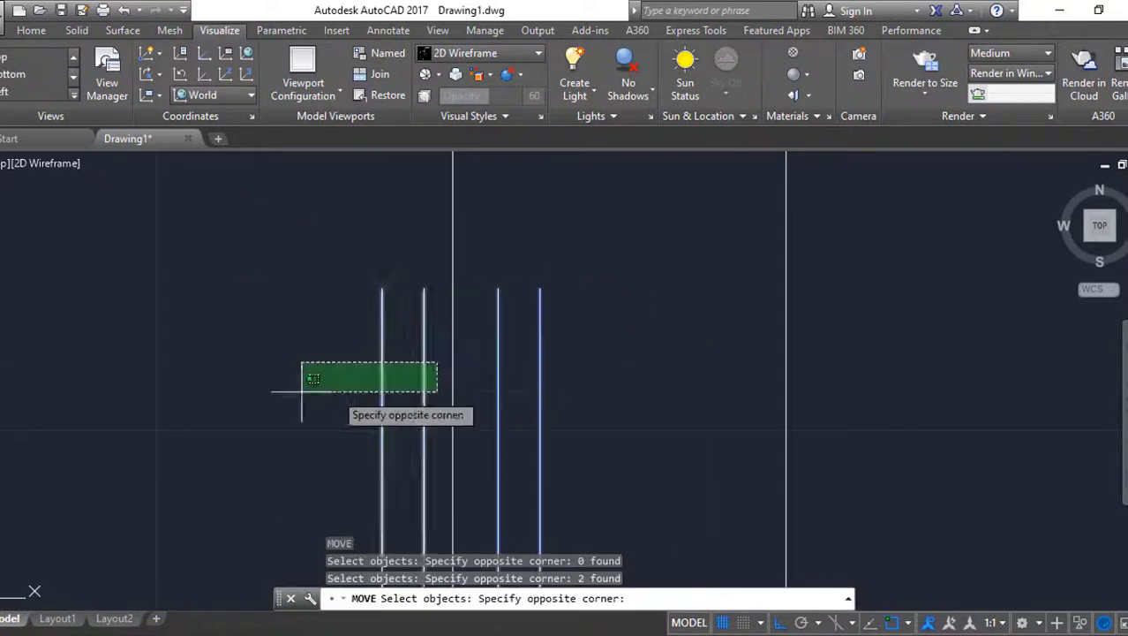
click(302, 392)
key(Return)
click(647, 380)
click(638, 381)
Draw a closing line joining the bottoms of the two inner lines
text(l)
key(Return)
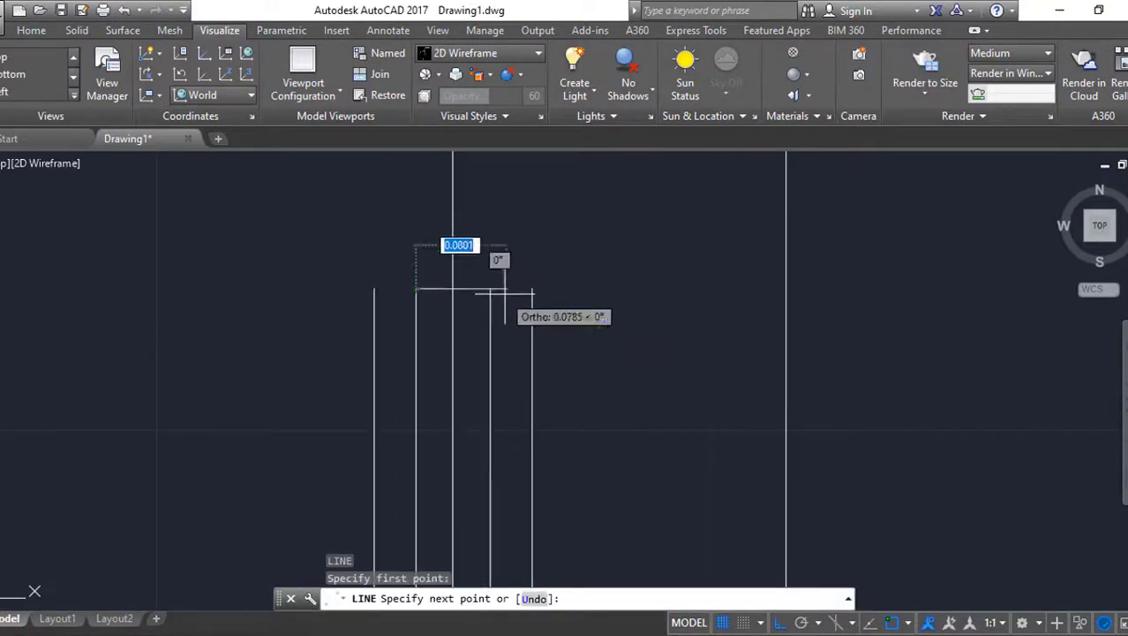
key(Escape)
scroll(511, 347, down, 2)
scroll(511, 530, down, 2)
text(l)
key(Return)
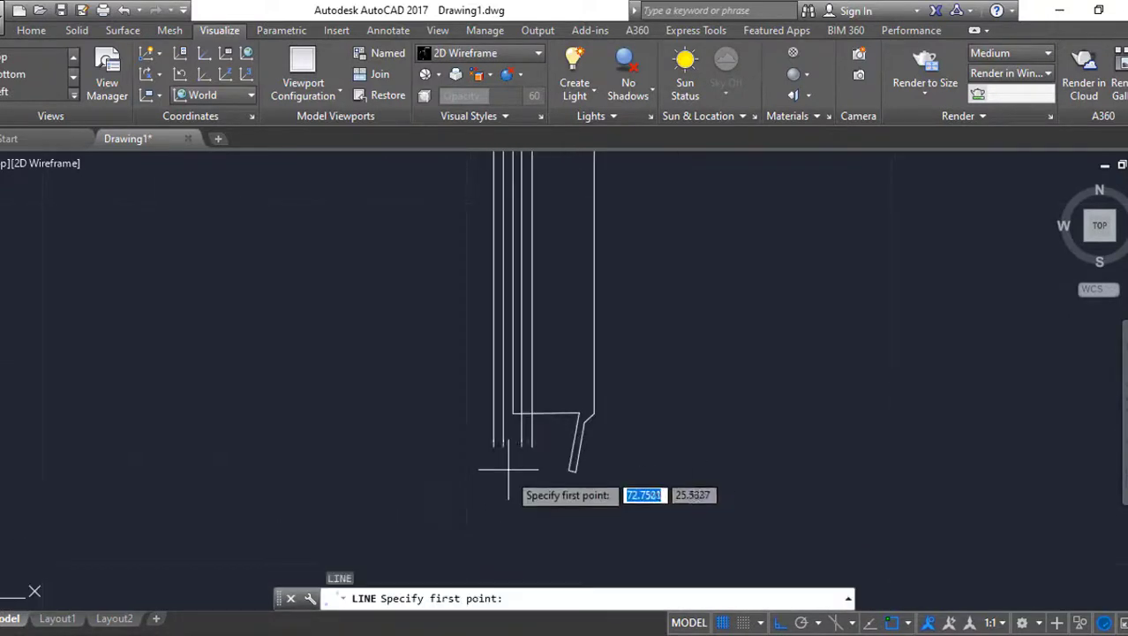
click(504, 446)
click(522, 446)
key(Return)
Select the inner lines and closing line for moving, then cancel the move
text(m)
key(Return)
click(511, 446)
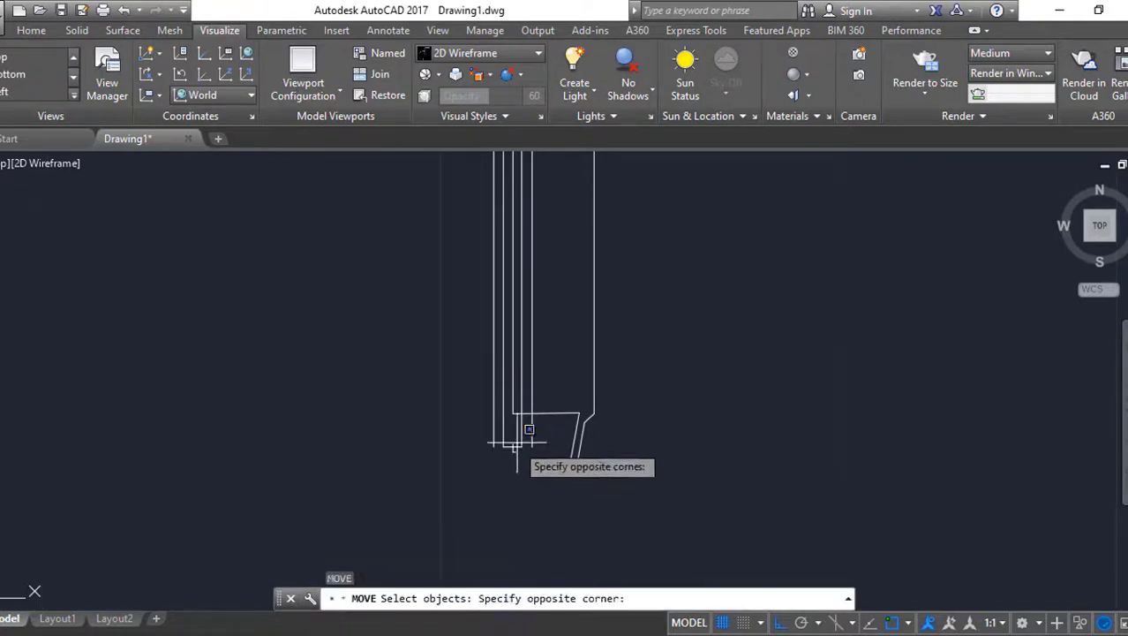
click(496, 449)
click(511, 434)
click(560, 193)
middle_drag(560, 194, 552, 286)
key(Return)
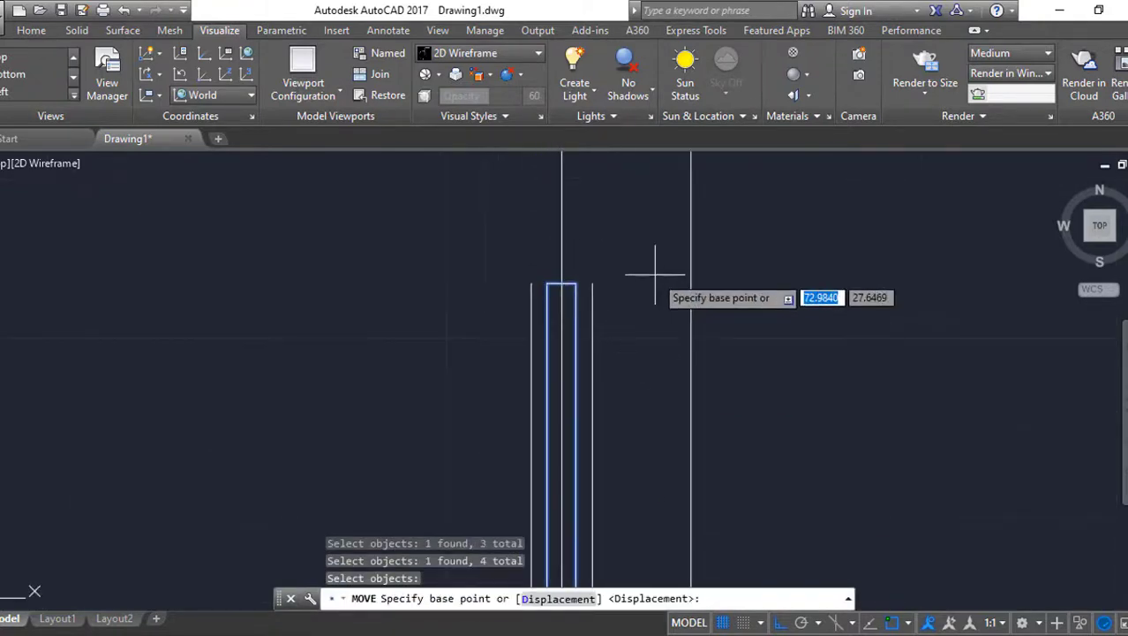
key(Escape)
key(Return)
key(Escape)
Stretch the crossing-selected line tops down to the midpoint snap
text(s)
key(Return)
click(574, 251)
click(576, 322)
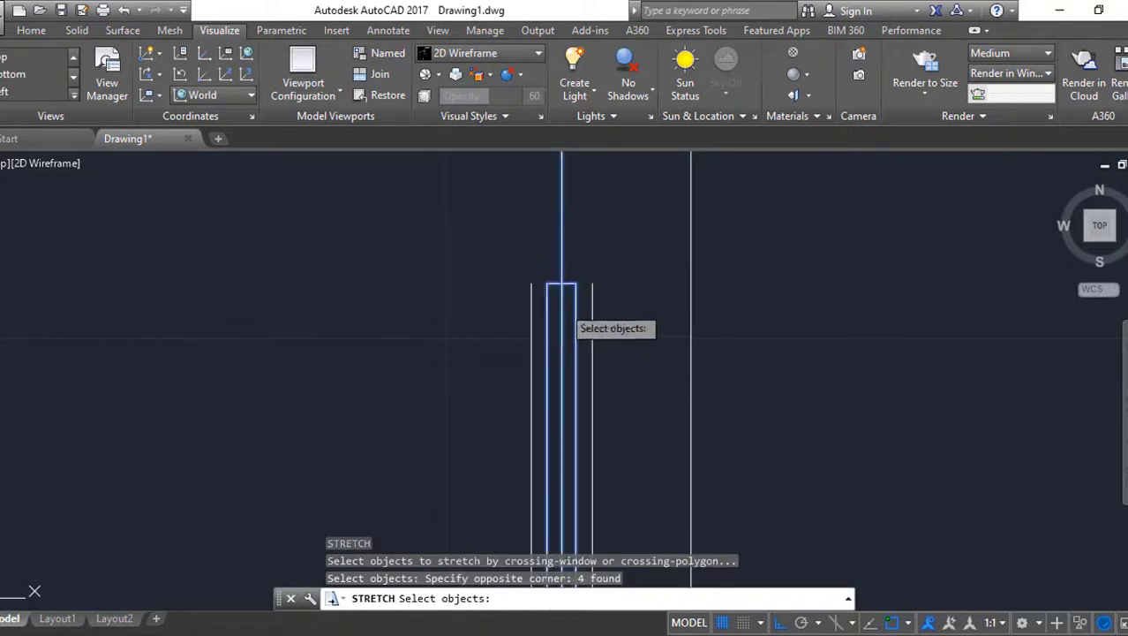
key(Return)
click(574, 283)
scroll(589, 477, down, 3)
scroll(589, 476, up, 2)
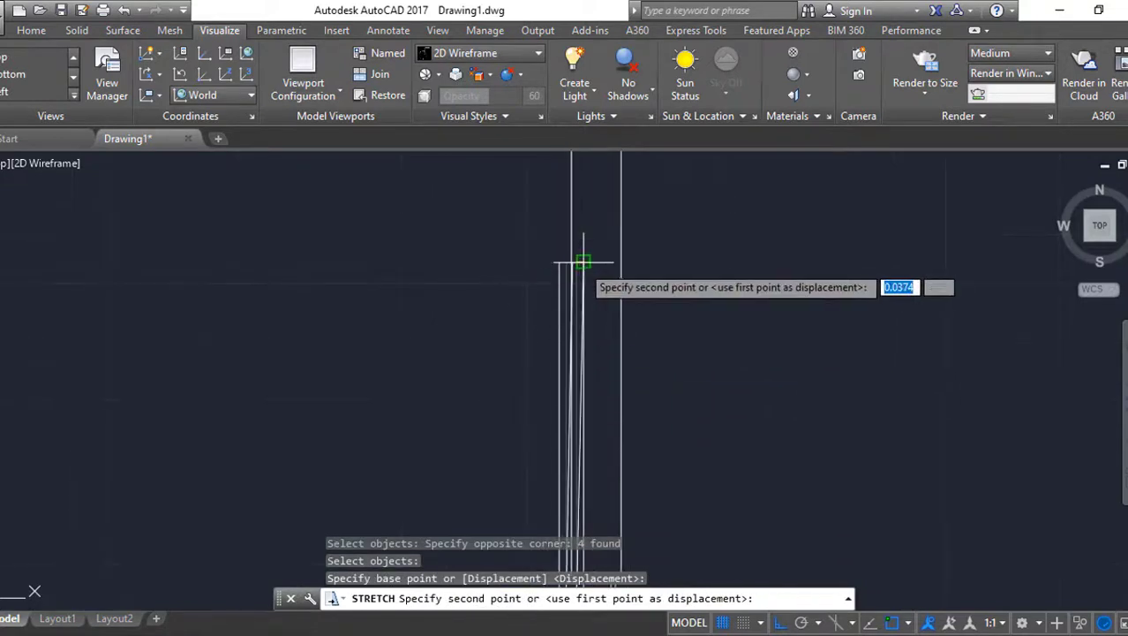
scroll(581, 309, up, 2)
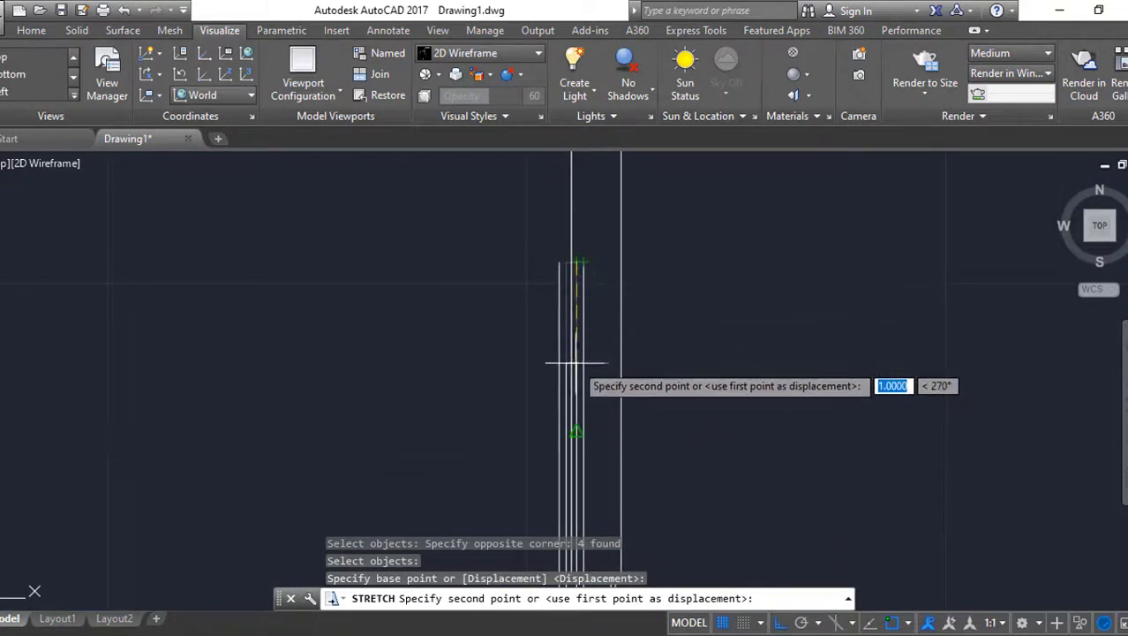
click(576, 431)
mouse_move(576, 433)
middle_down()
mouse_move(554, 370)
mouse_move(647, 328)
middle_up()
Join the four inner lines into a single polyline
text(m)
key(Return)
key(Escape)
text(j)
key(Return)
click(594, 415)
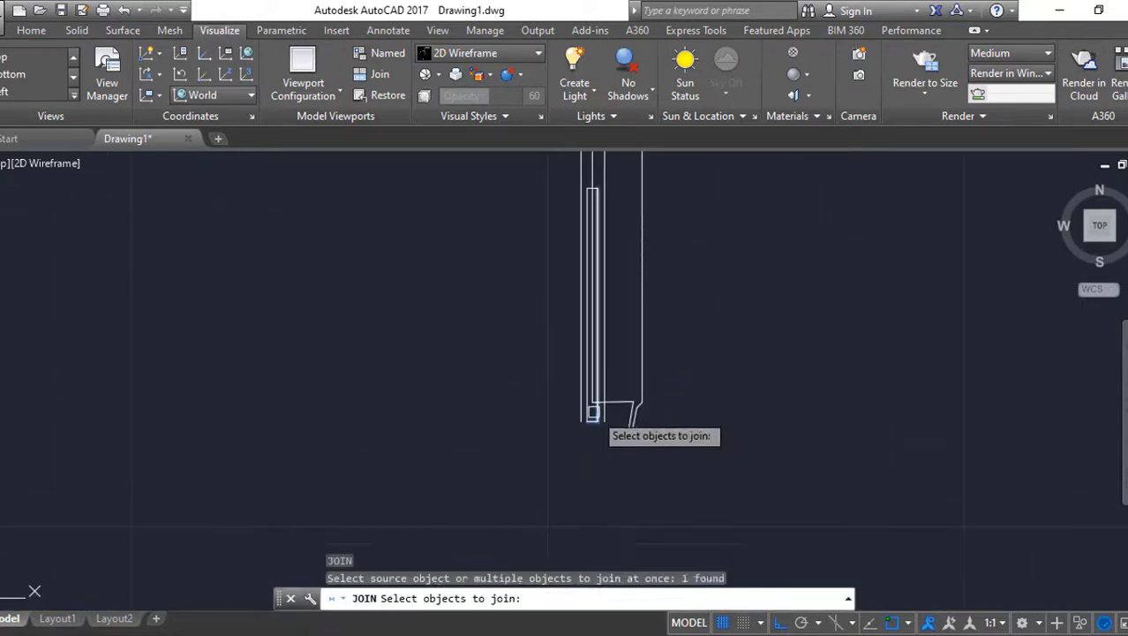
click(595, 313)
key(Return)
Move the inner polyline slightly lower
text(m)
key(Return)
click(865, 221)
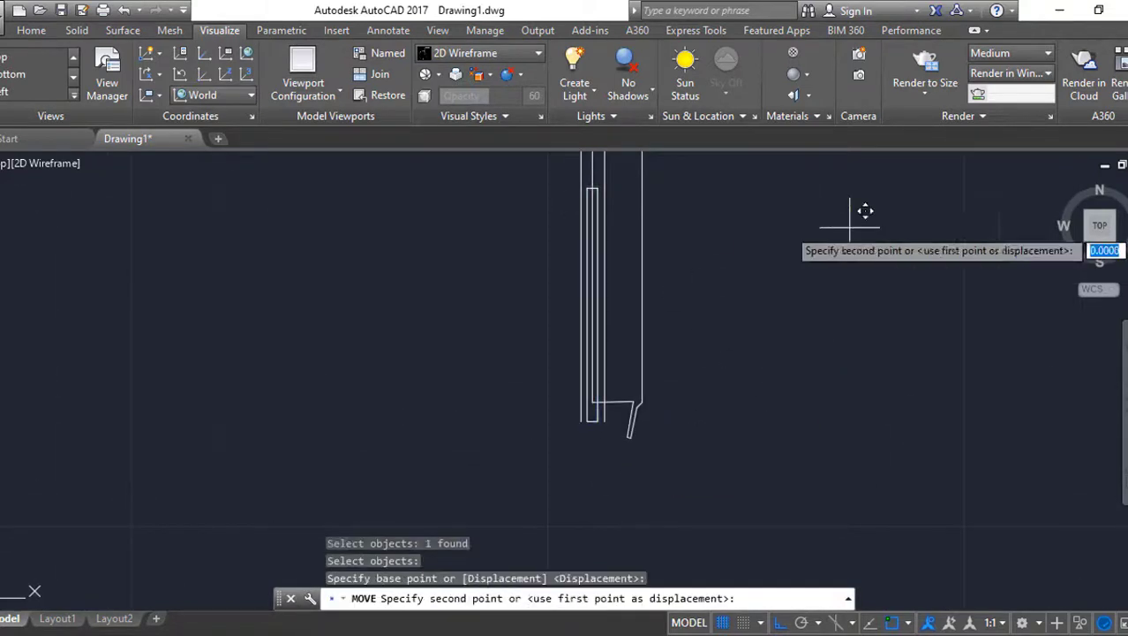
click(849, 252)
text(l)
key(Return)
click(587, 422)
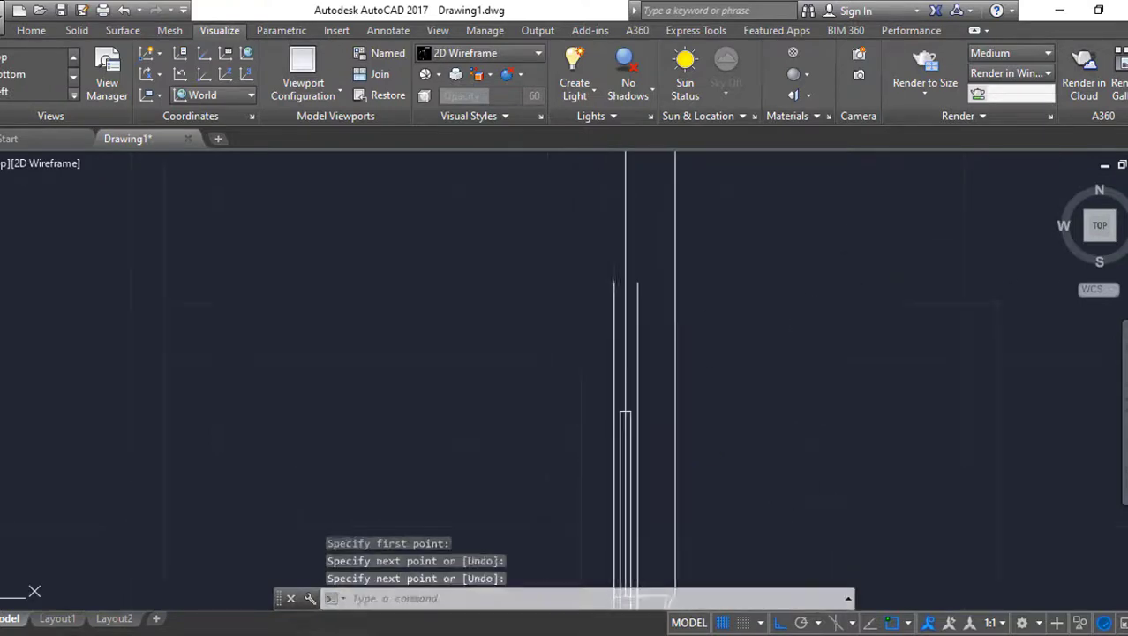
Orbit the view and move the short profile line up 1 unit
mouse_move(617, 282)
shift+middle_down()
mouse_move(902, 478)
mouse_move(673, 411)
shift+middle_up()
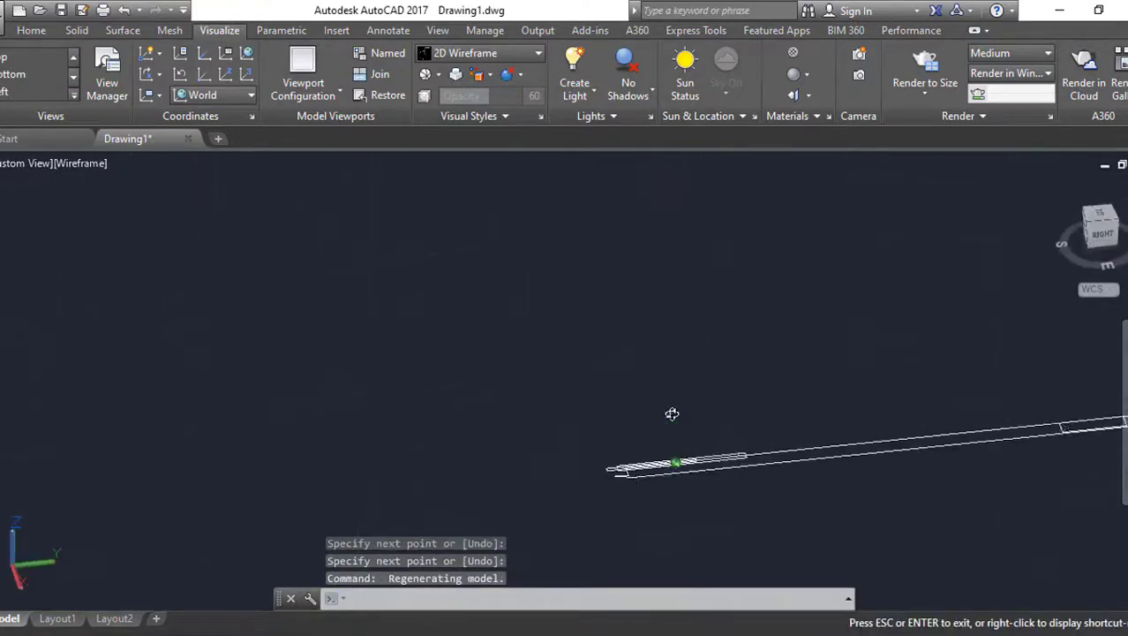
text(m)
key(Return)
click(707, 491)
key(Return)
click(678, 521)
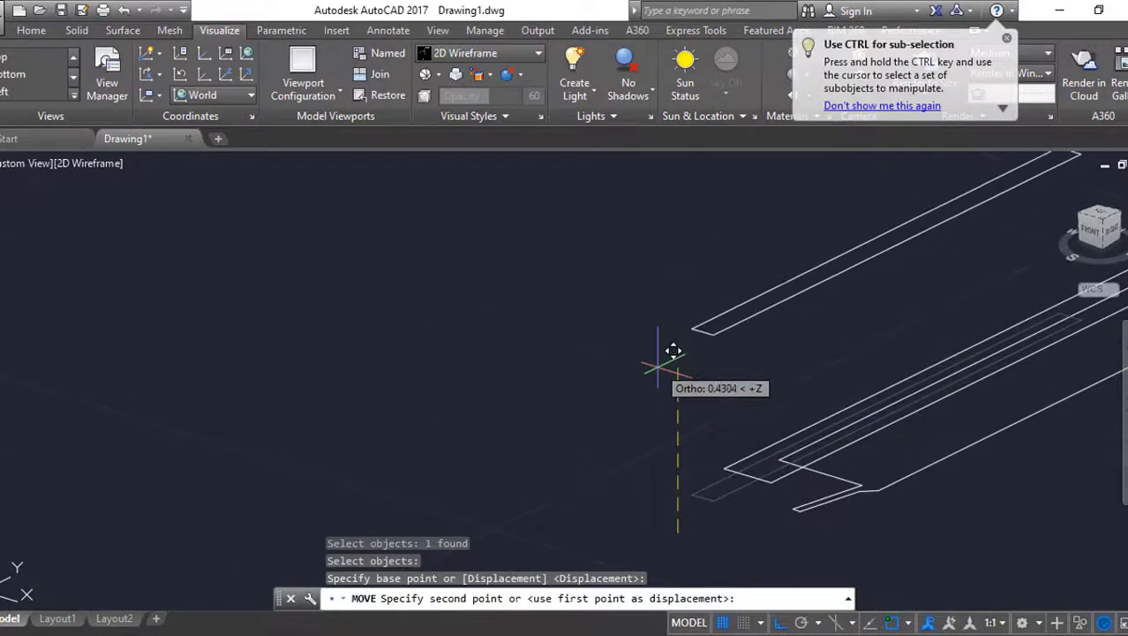
scroll(653, 269, down, 2)
mouse_move(654, 269)
shift+middle_down()
mouse_move(597, 272)
mouse_move(611, 252)
shift+middle_up()
text(1)
key(Return)
Start filleting the first outline corner, initially entering a 0.02 radius
click(31, 30)
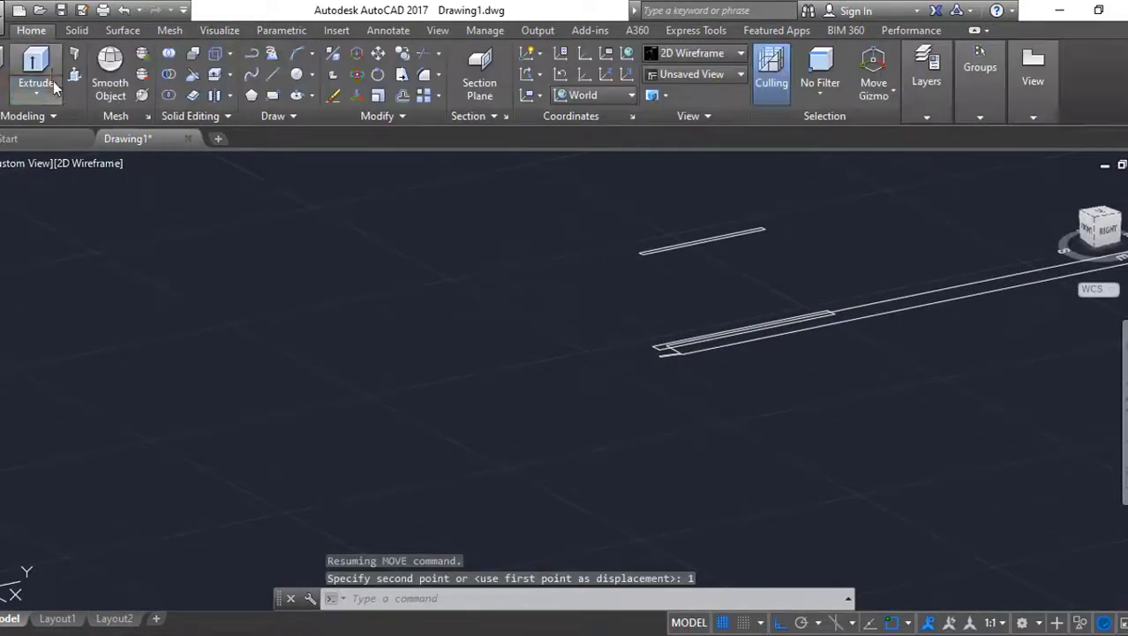
click(36, 98)
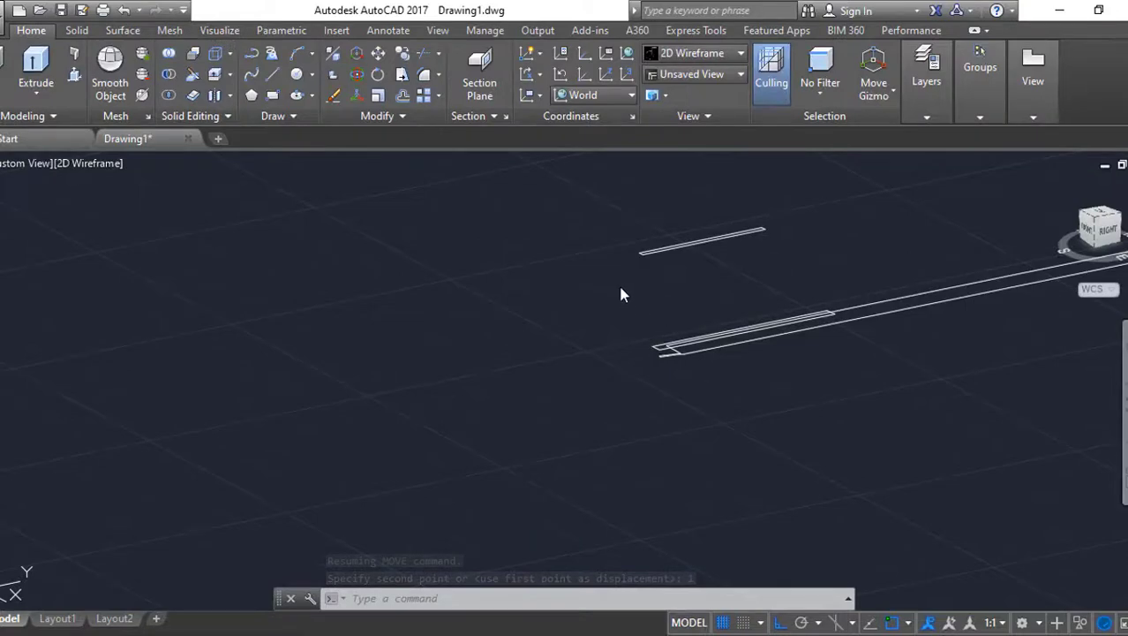
key(f)
key(Return)
scroll(655, 396, up, 5)
click(619, 327)
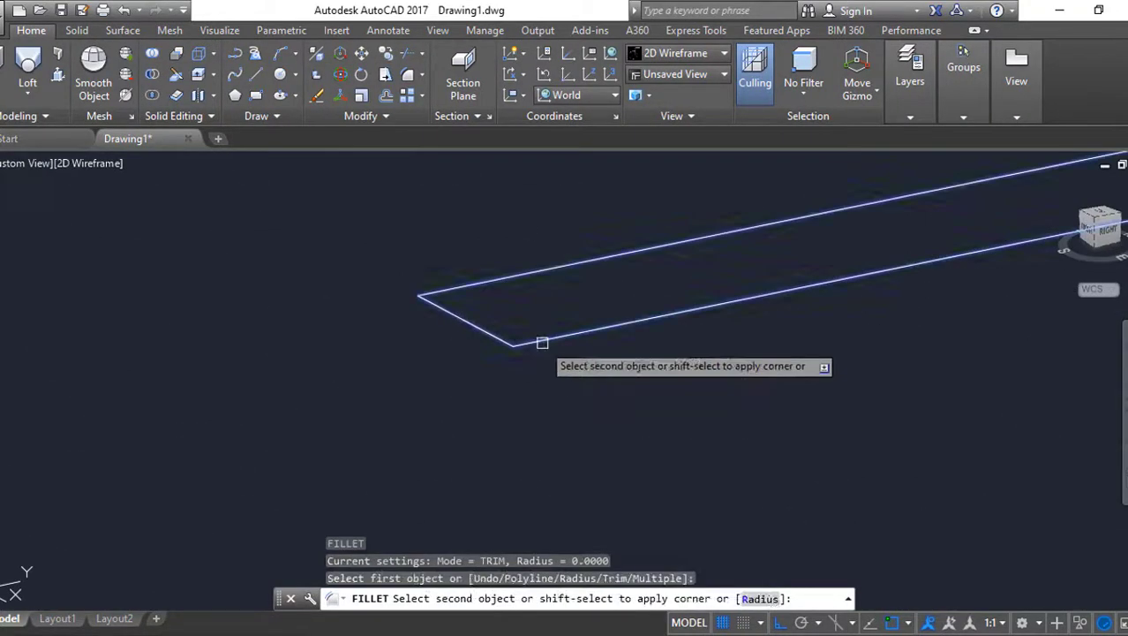
text(r)
key(Return)
text(.02)
key(Return)
Change the fillet radius to 0.025 and round the first corner
text(r)
key(Return)
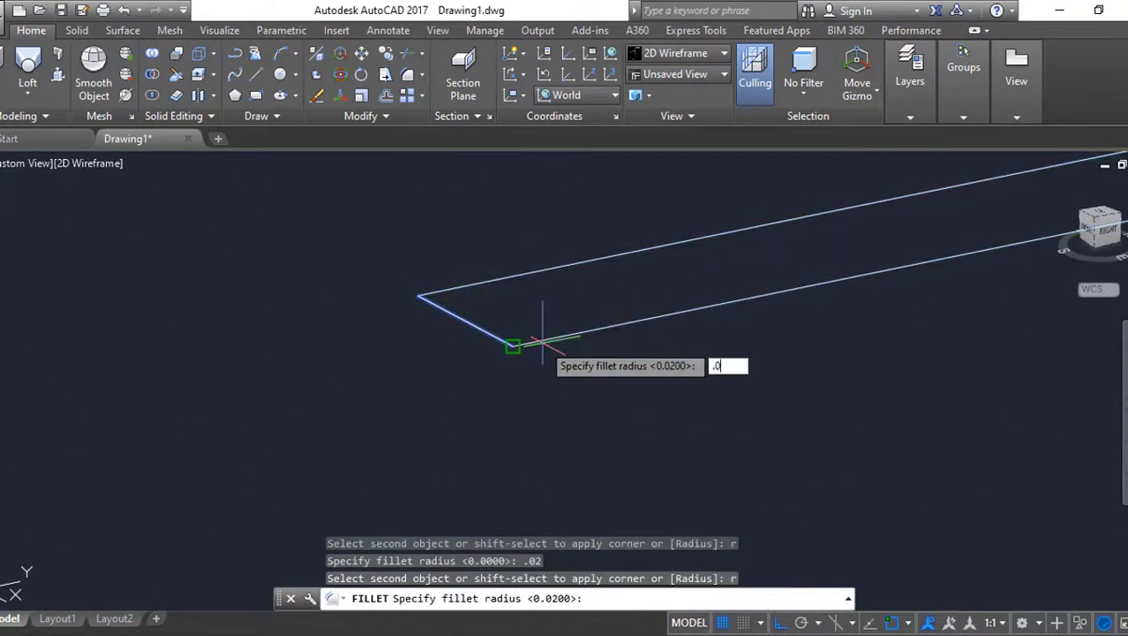
text(25)
key(Return)
click(459, 346)
Round the corner at the other end of the profile with a 0.05 fillet
shift+middle_drag(773, 347, 541, 372)
key(Return)
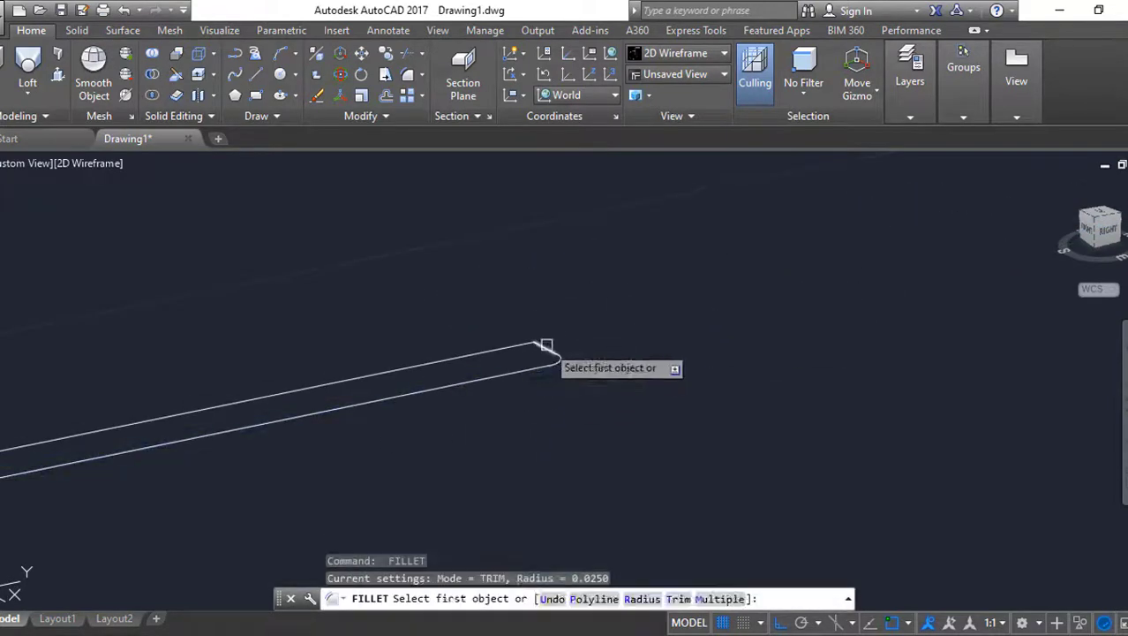
click(546, 344)
scroll(574, 424, down, 5)
scroll(640, 355, up, 5)
text(r)
key(Return)
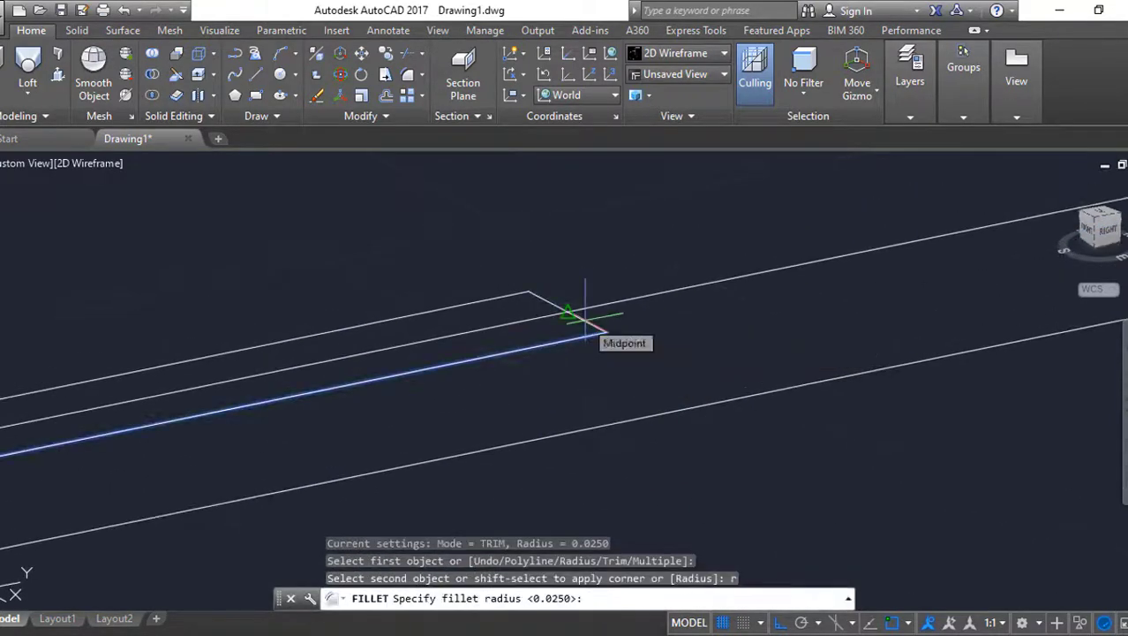
text(.05)
key(Return)
click(549, 297)
scroll(414, 398, down, 3)
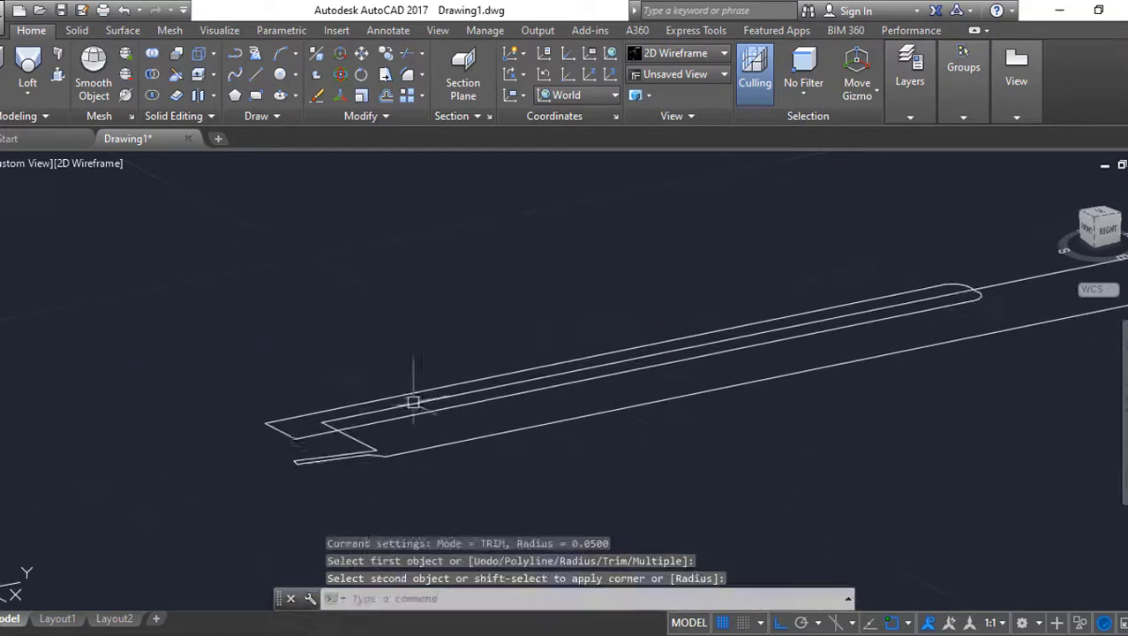
click(541, 452)
click(28, 71)
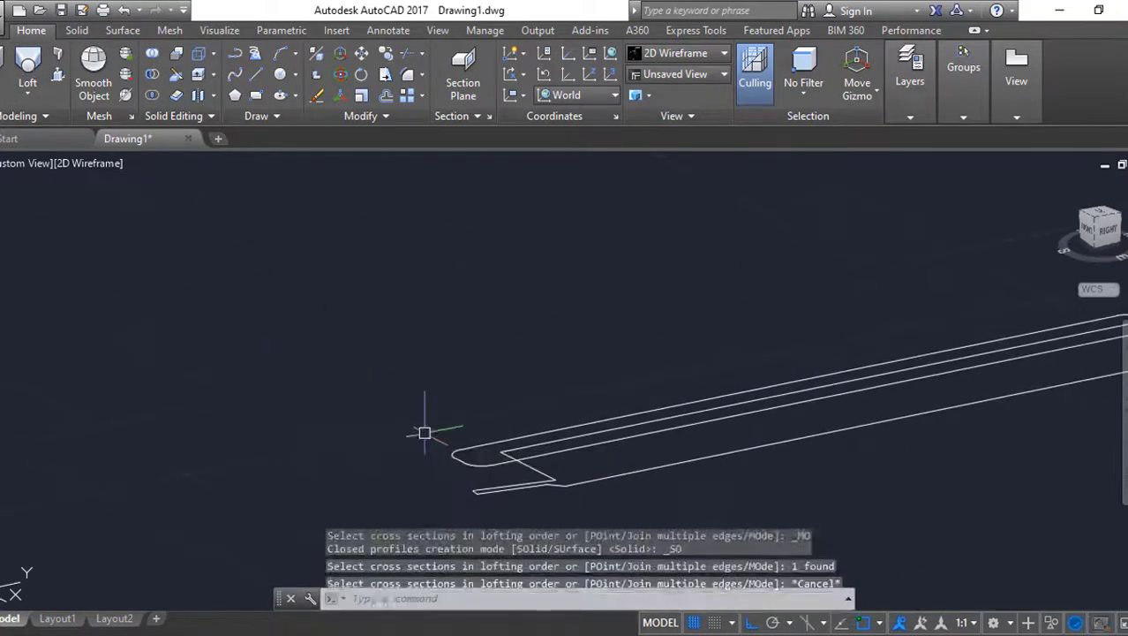
Join the filleted outline segments into a single polyline with JOIN
text(join)
key(Return)
click(301, 358)
click(737, 444)
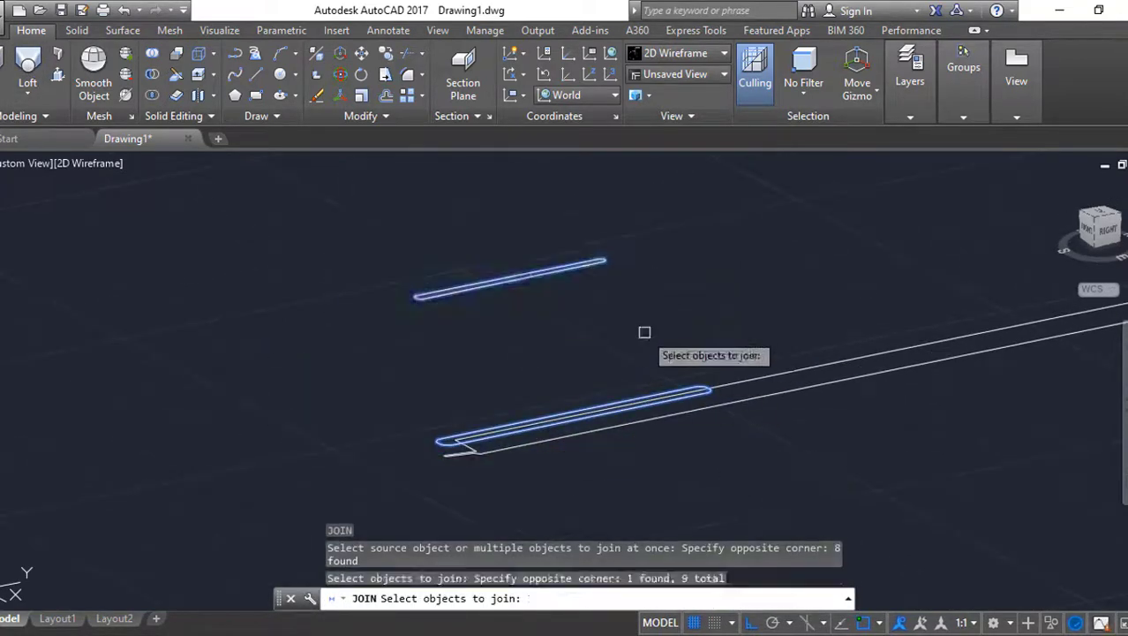
key(Return)
Try a loft between the lower and upper profiles, then cancel it
click(28, 71)
click(573, 413)
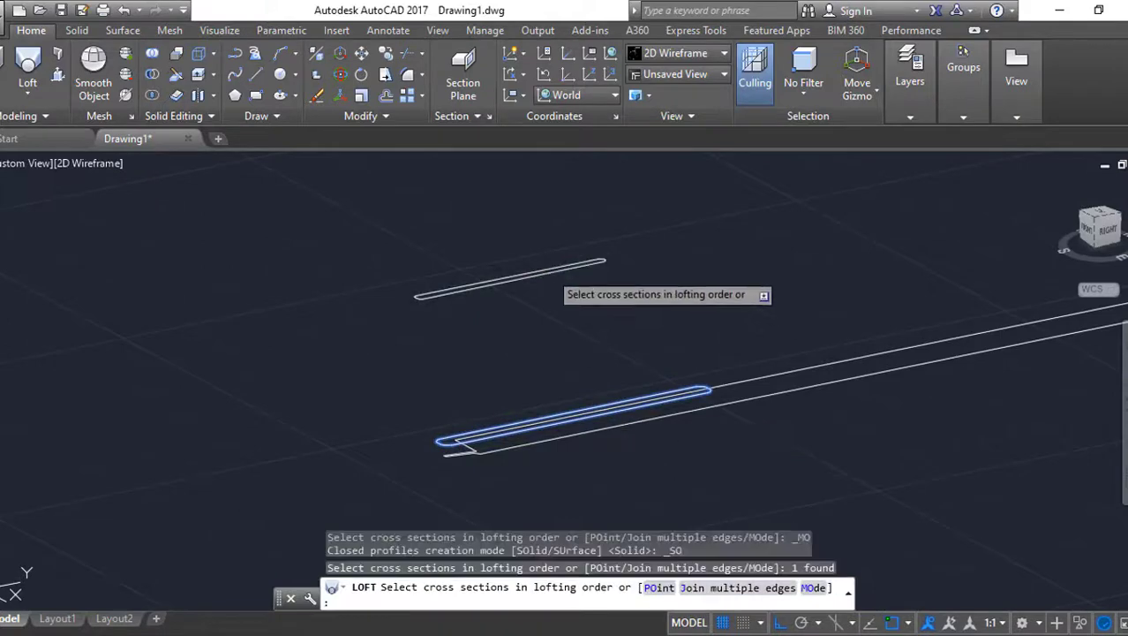
click(530, 275)
key(Return)
shift+middle_drag(685, 342, 730, 390)
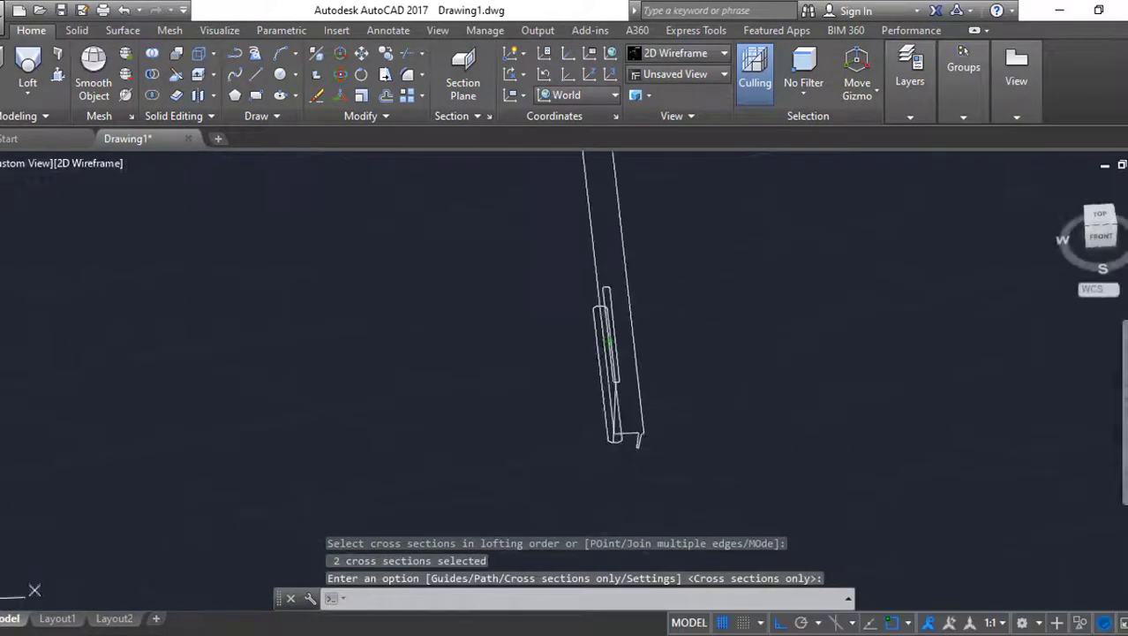
key(Escape)
shift+middle_drag(718, 328, 652, 354)
Join the six nose curve segments into one polyline and bring the whole profile into view
text(join)
key(Return)
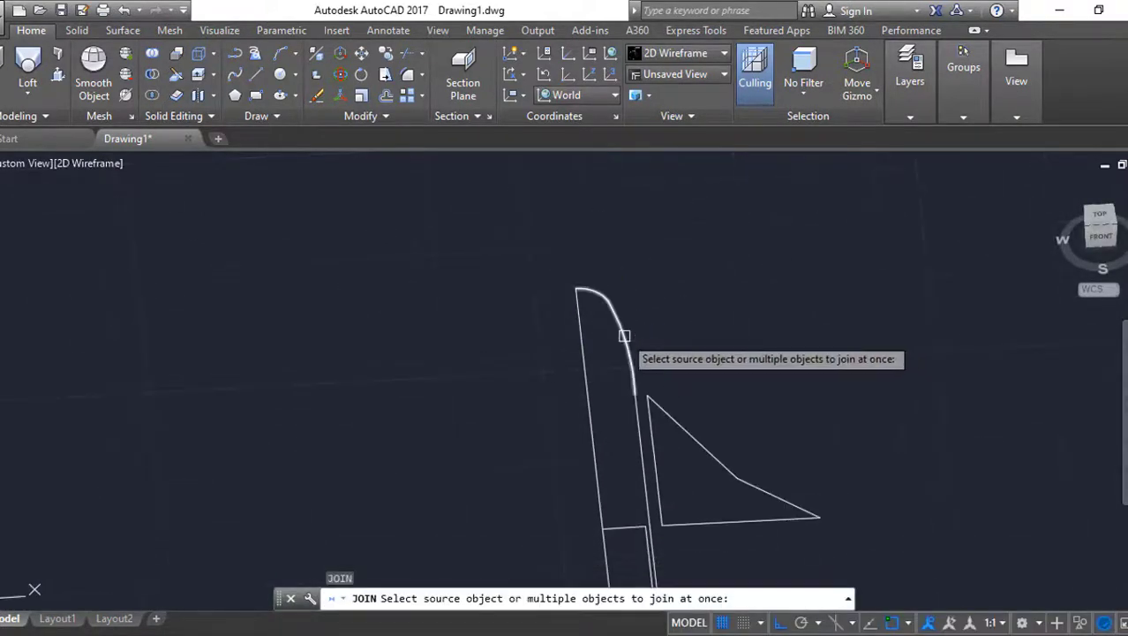
click(624, 336)
key(Return)
scroll(574, 453, down, 2)
middle_drag(574, 453, 511, 326)
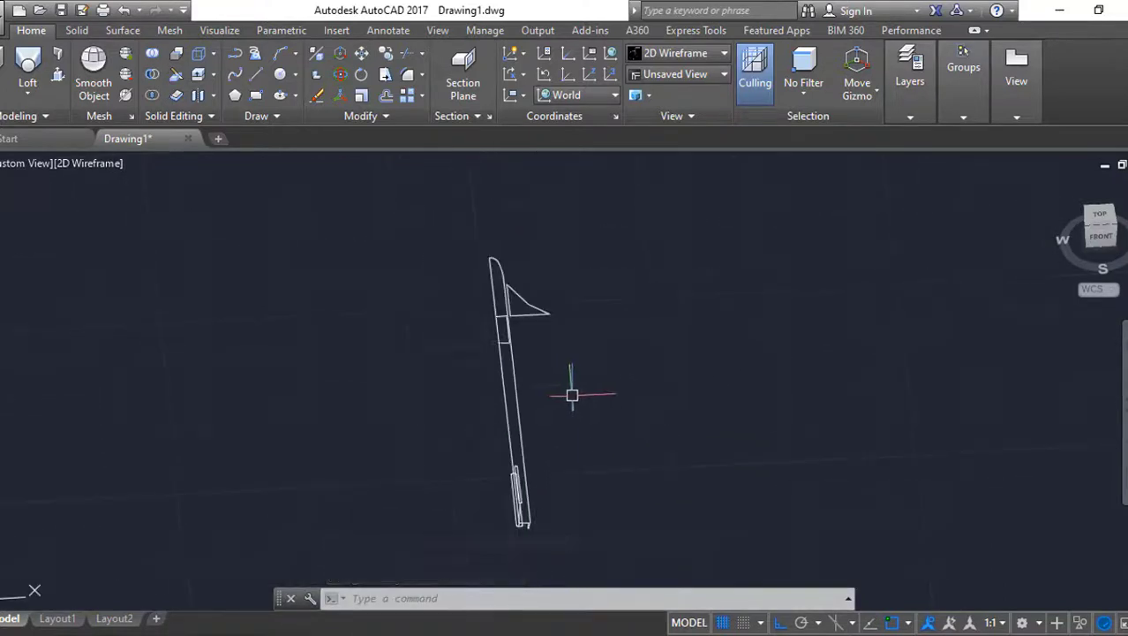
shift+middle_drag(572, 394, 667, 423)
Abandon a rotation and align the coordinate system to the Right preset
text(ro)
key(Return)
drag(146, 272, 671, 494)
key(Escape)
click(578, 94)
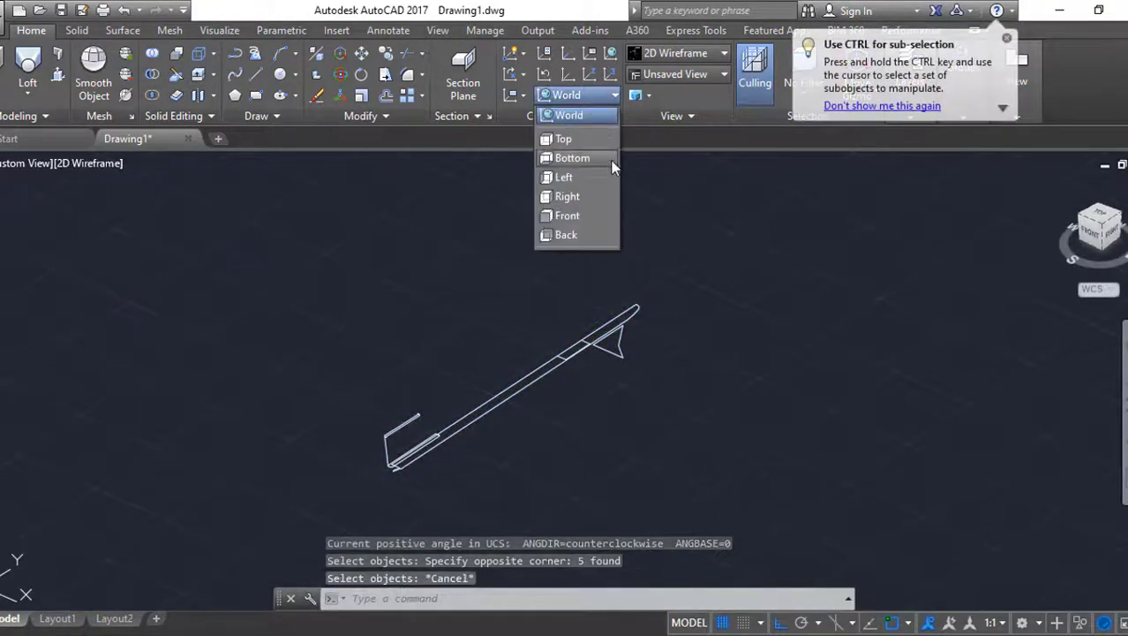
click(566, 196)
Select the profile pieces and pick a rotation base point, then cancel the rotation
text(ro)
key(Return)
drag(259, 256, 752, 533)
key(Return)
click(385, 463)
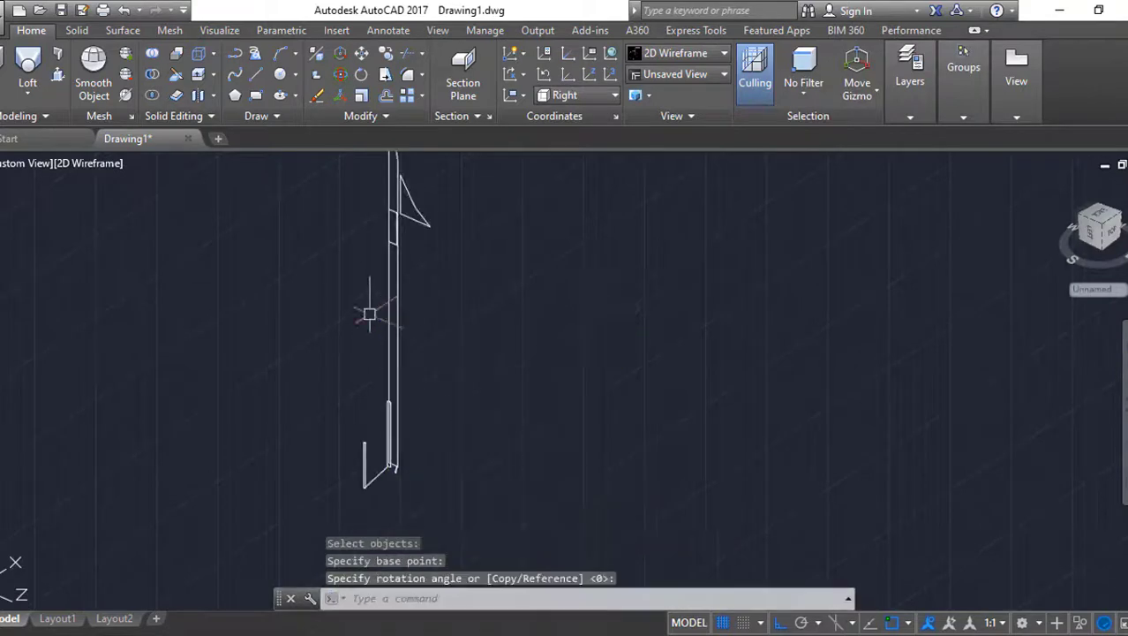
key(Escape)
click(28, 93)
Revolve the body profile a full 360° about its axis
click(26, 189)
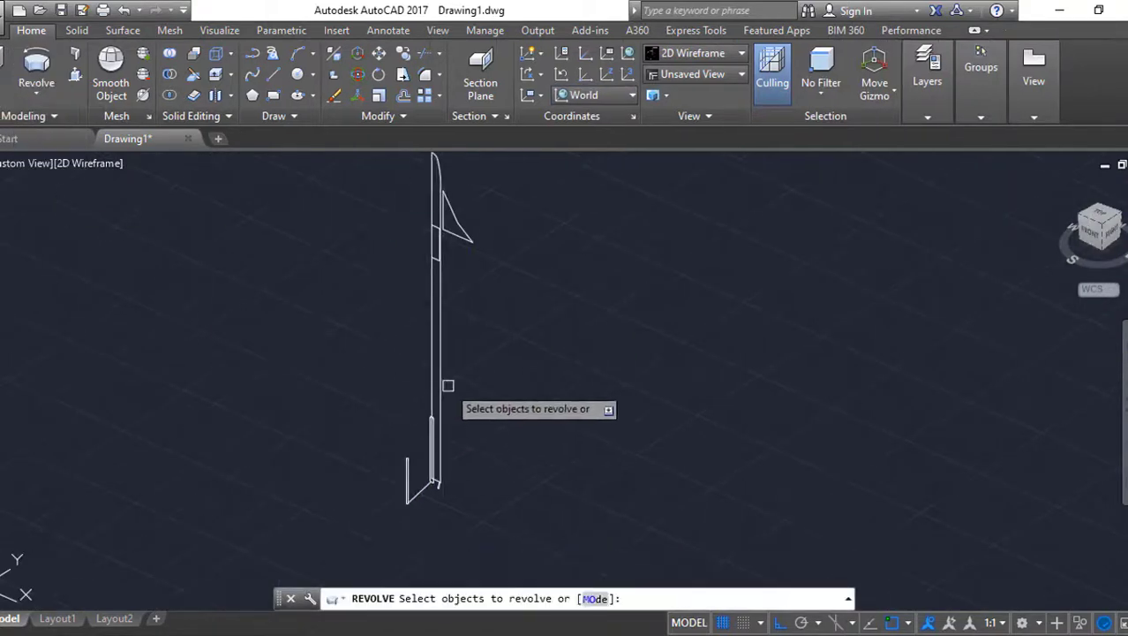
click(448, 386)
key(Return)
click(434, 472)
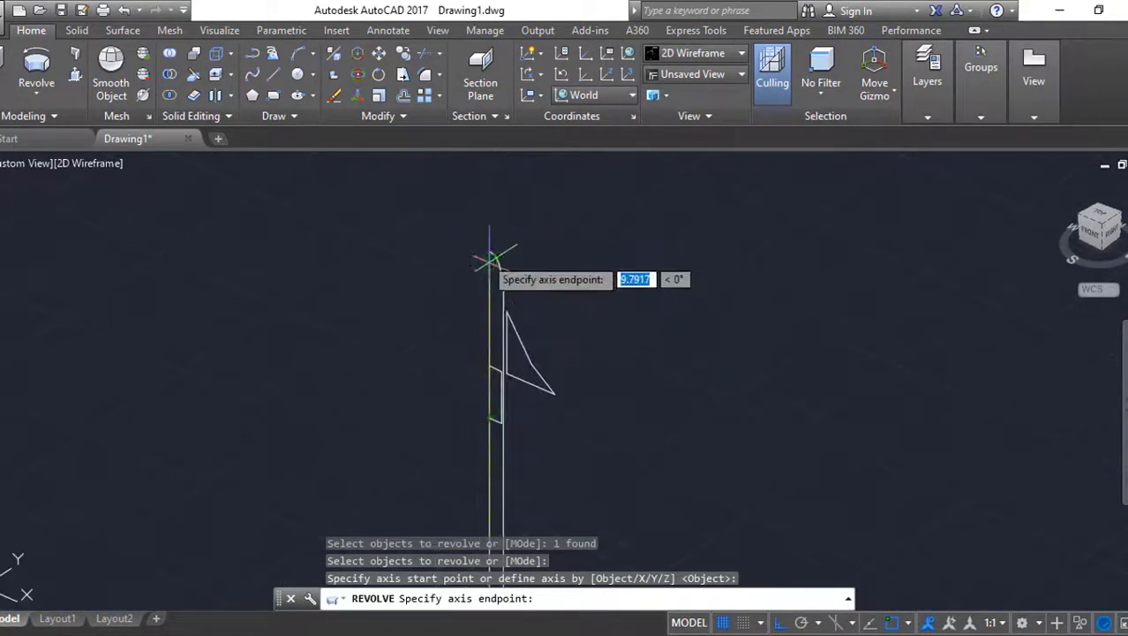
click(492, 260)
key(Return)
middle_drag(522, 356, 522, 219)
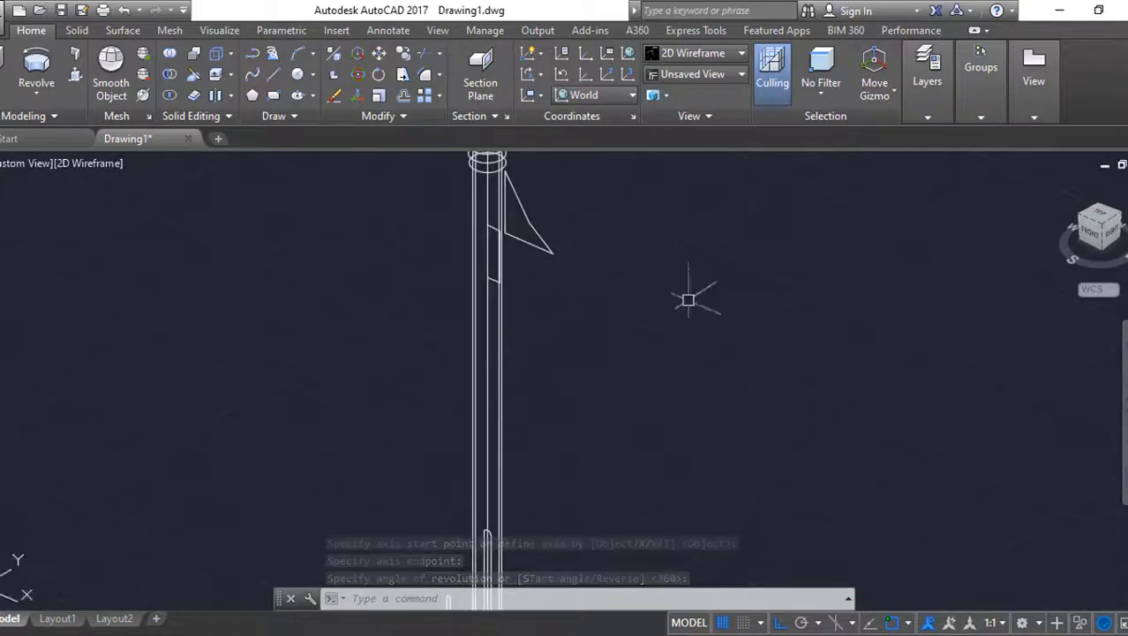
shift+middle_drag(689, 300, 617, 390)
Abandon a move of the profile and switch to the Top view
text(m)
key(Return)
click(556, 353)
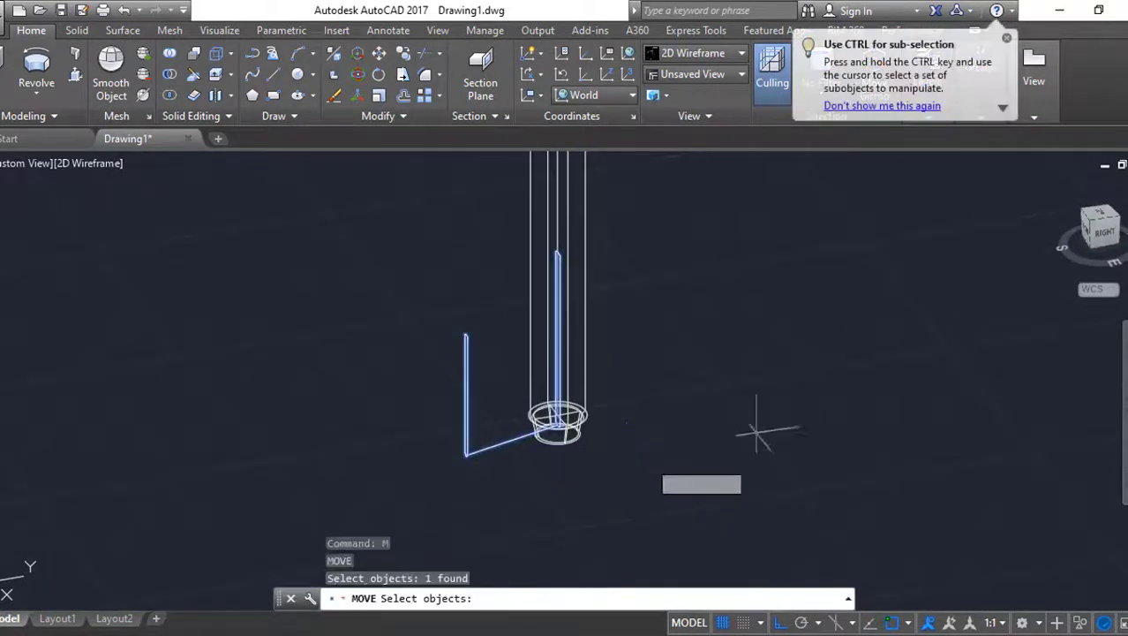
key(Return)
click(790, 413)
key(Escape)
click(1099, 216)
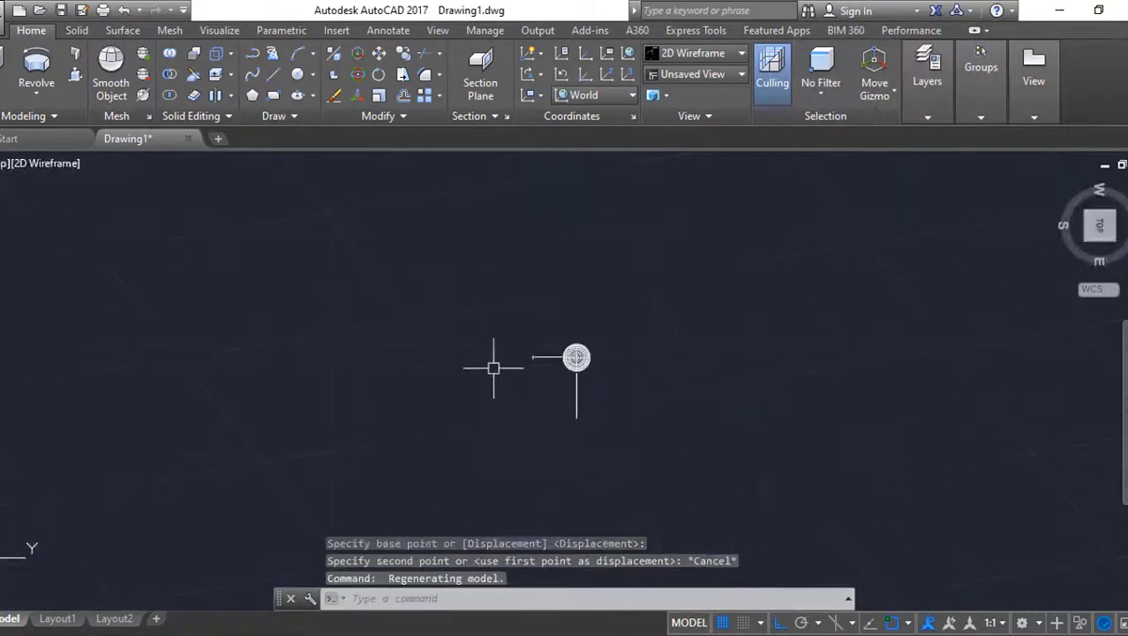
scroll(494, 367, up, 5)
Move the fin profile to its new position
text(m)
key(Return)
click(494, 321)
key(Return)
click(499, 402)
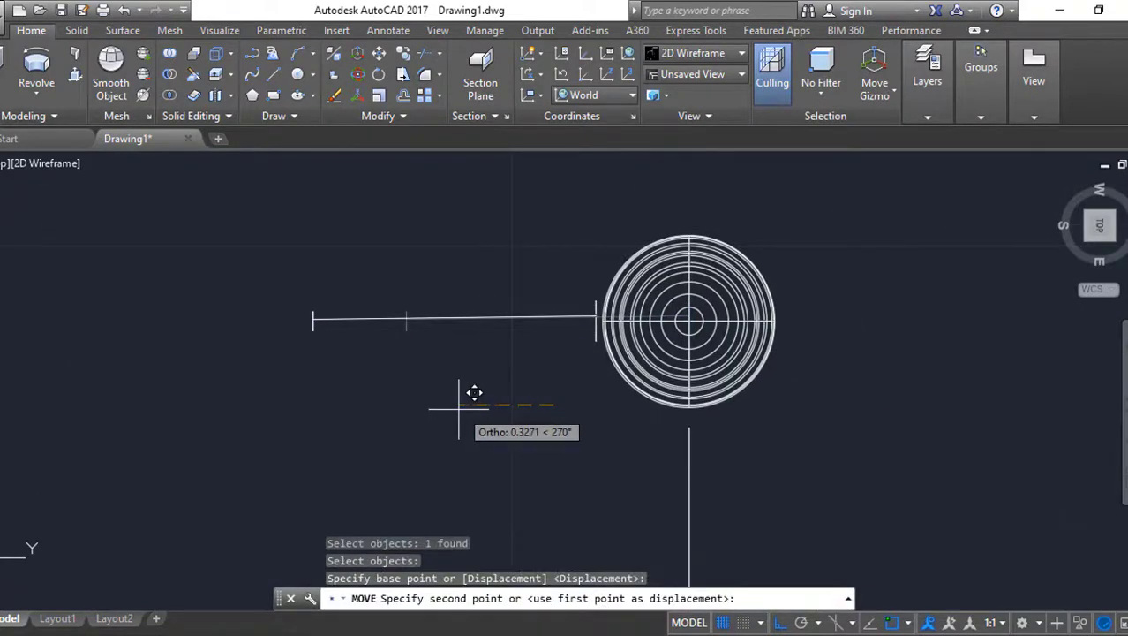
click(459, 408)
middle_drag(706, 542, 672, 418)
Extrude the fin profile into a 0.05-thick solid
text(ext)
key(Return)
click(671, 411)
key(Return)
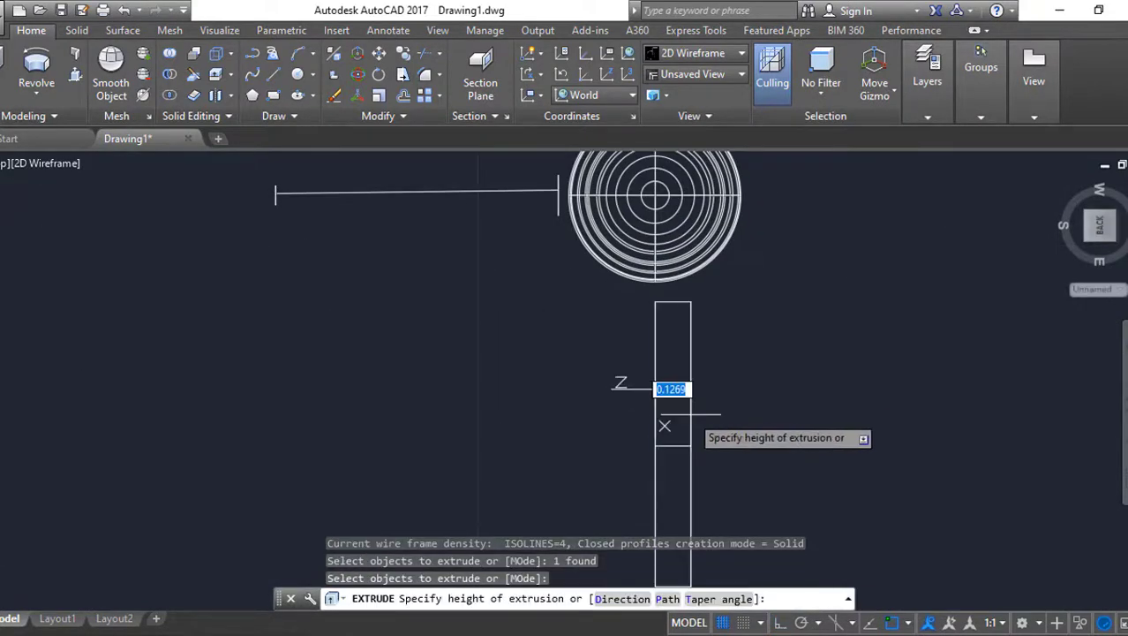
key(Escape)
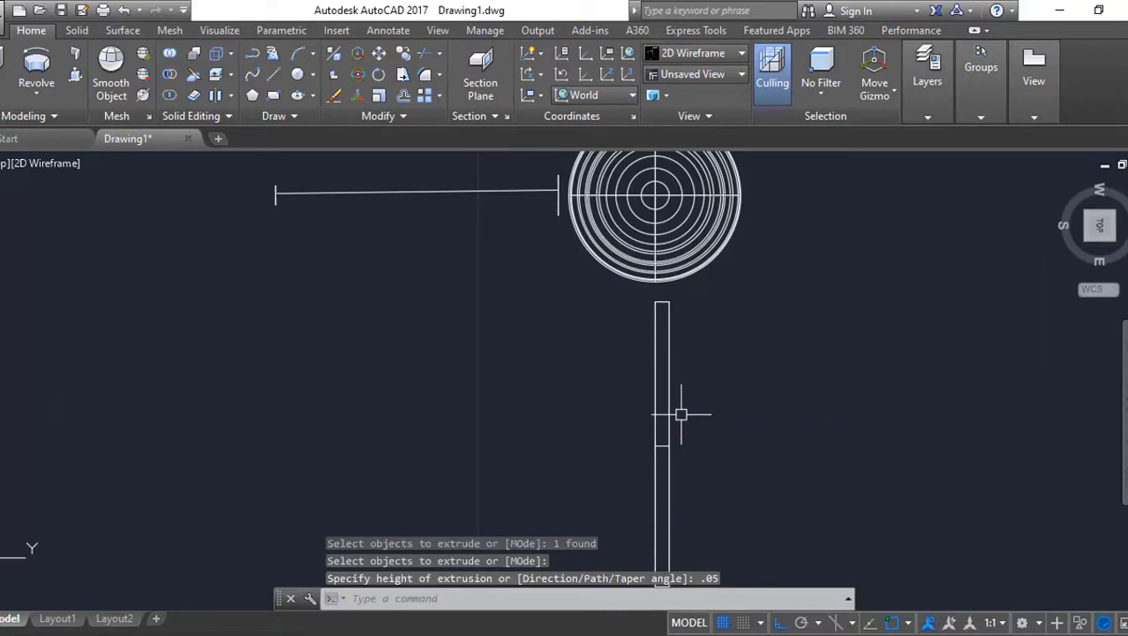
Move the fin solid 0.025 to centre it on the body
text(m)
key(Return)
click(680, 411)
key(Return)
click(679, 411)
text(.025)
key(Return)
scroll(806, 373, down, 2)
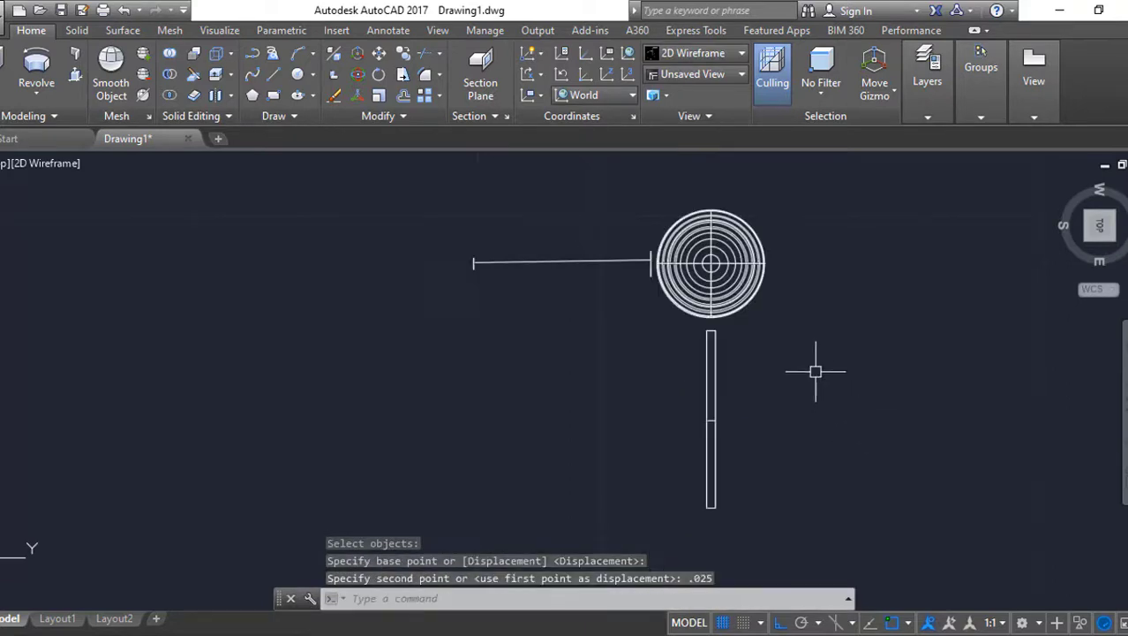
mouse_move(809, 358)
shift+middle_down()
mouse_move(863, 365)
mouse_move(728, 280)
shift+middle_up()
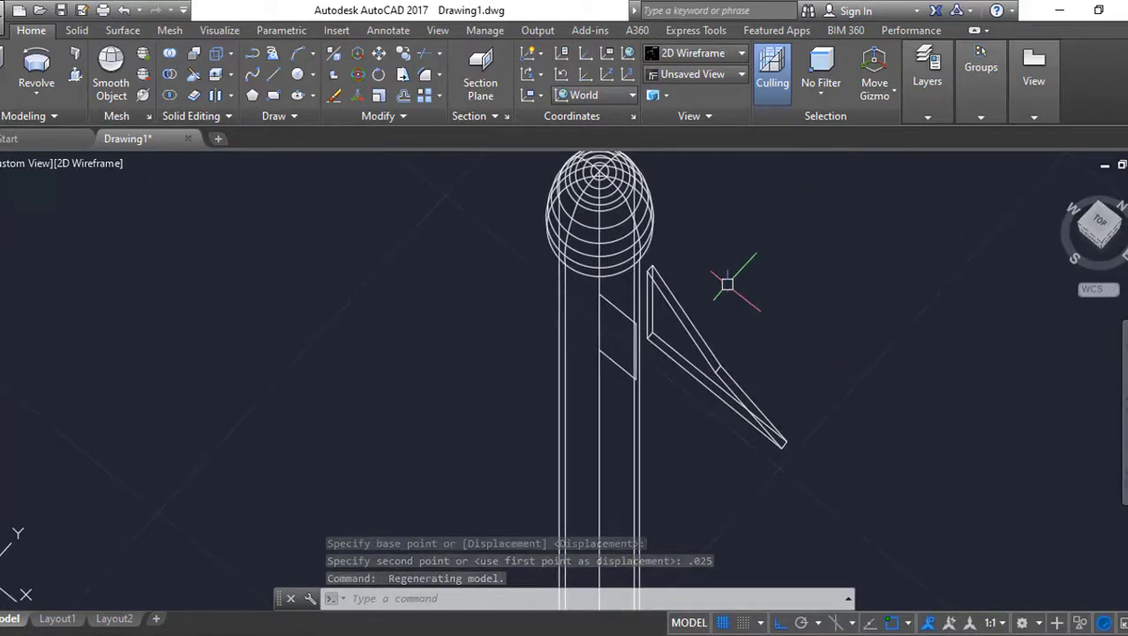
scroll(757, 414, up, 2)
scroll(800, 318, down, 2)
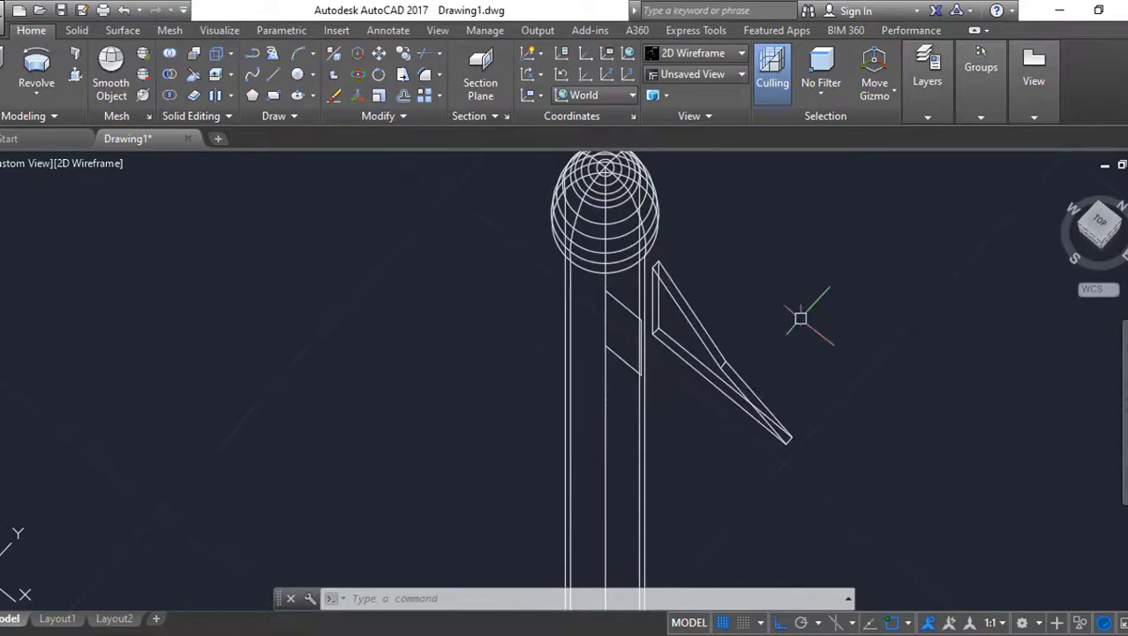
Revolve another profile a full 360° about the body axis
click(38, 78)
scroll(607, 307, up, 1)
click(607, 307)
key(Return)
click(570, 262)
click(588, 287)
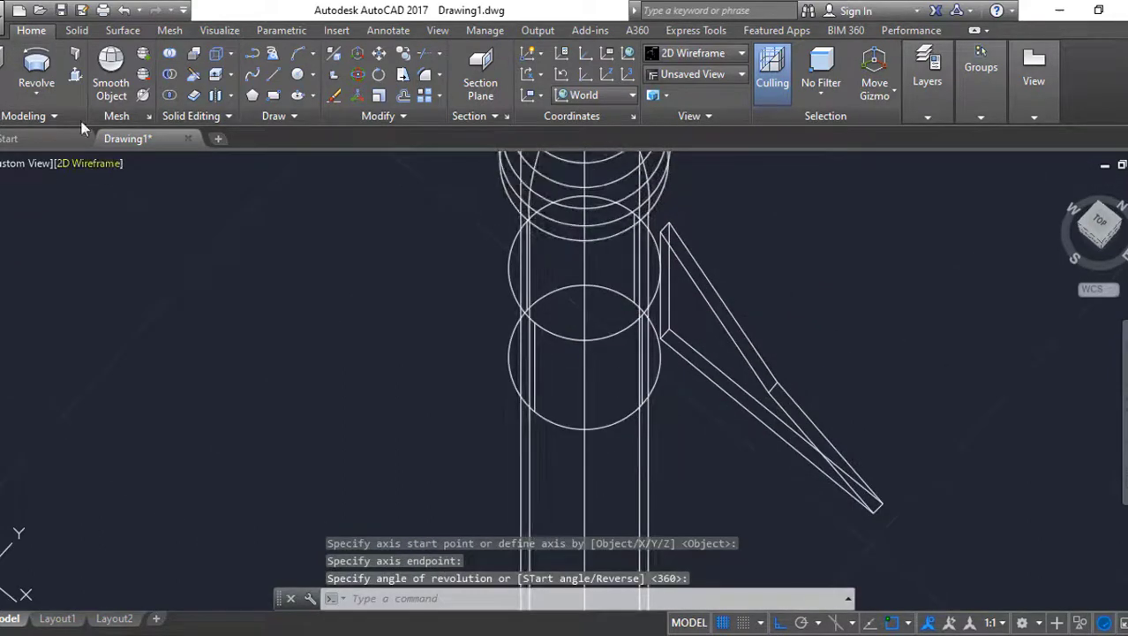
key(Return)
Subtract the revolved solid from the body, picking the solid to keep and the one to remove
click(170, 75)
click(617, 437)
key(Return)
click(773, 432)
Finish the subtraction and polar-array the first fin into four copies
shift+middle_drag(744, 467, 800, 487)
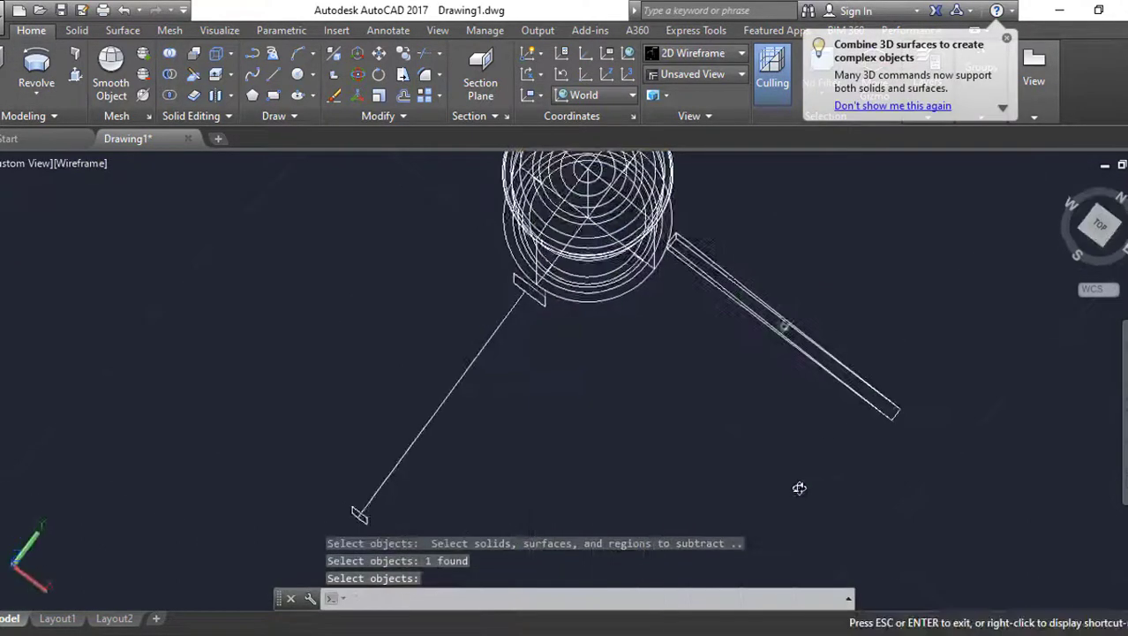
key(Return)
middle_click(988, 263)
click(574, 358)
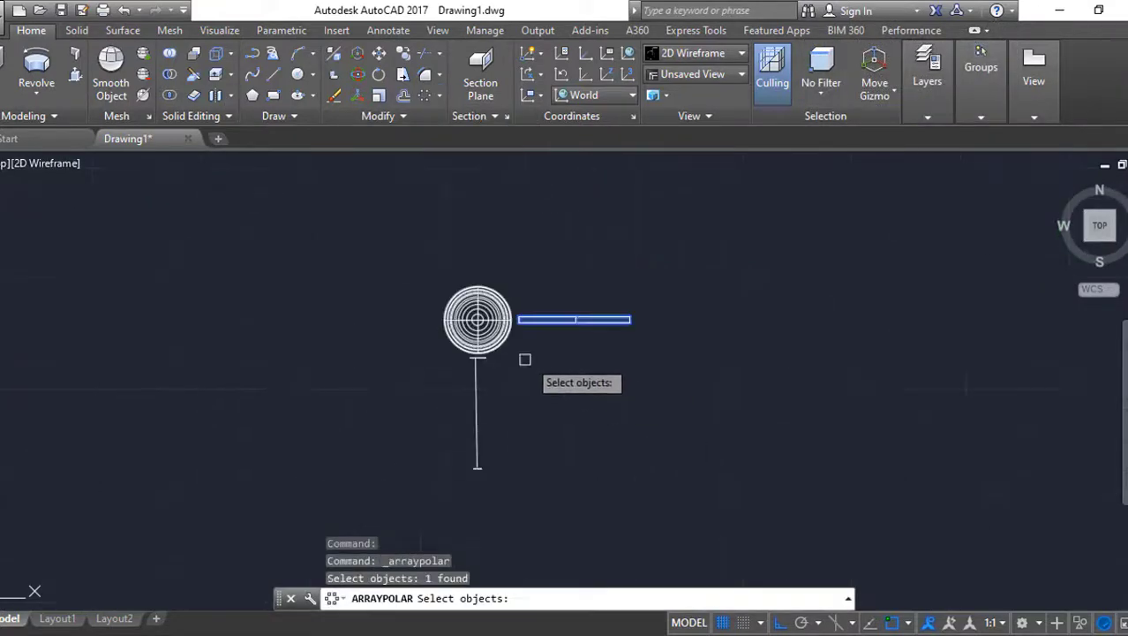
scroll(530, 362, up, 8)
key(Return)
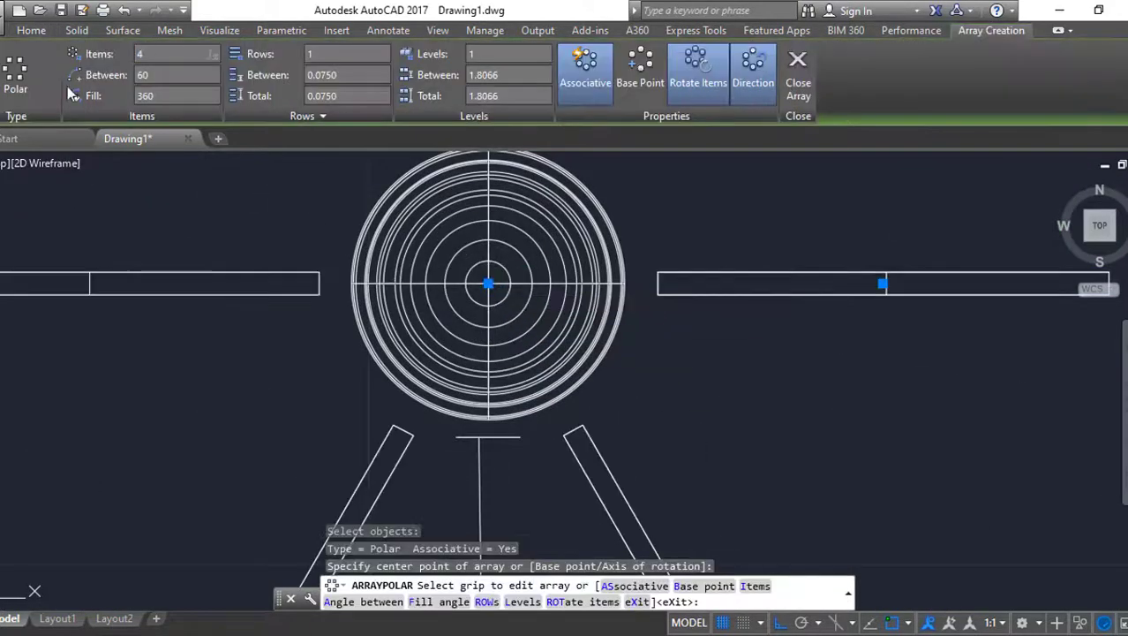
scroll(718, 454, down, 3)
key(Return)
Polar-array the other fin with 4 items centred on the body axis
click(426, 95)
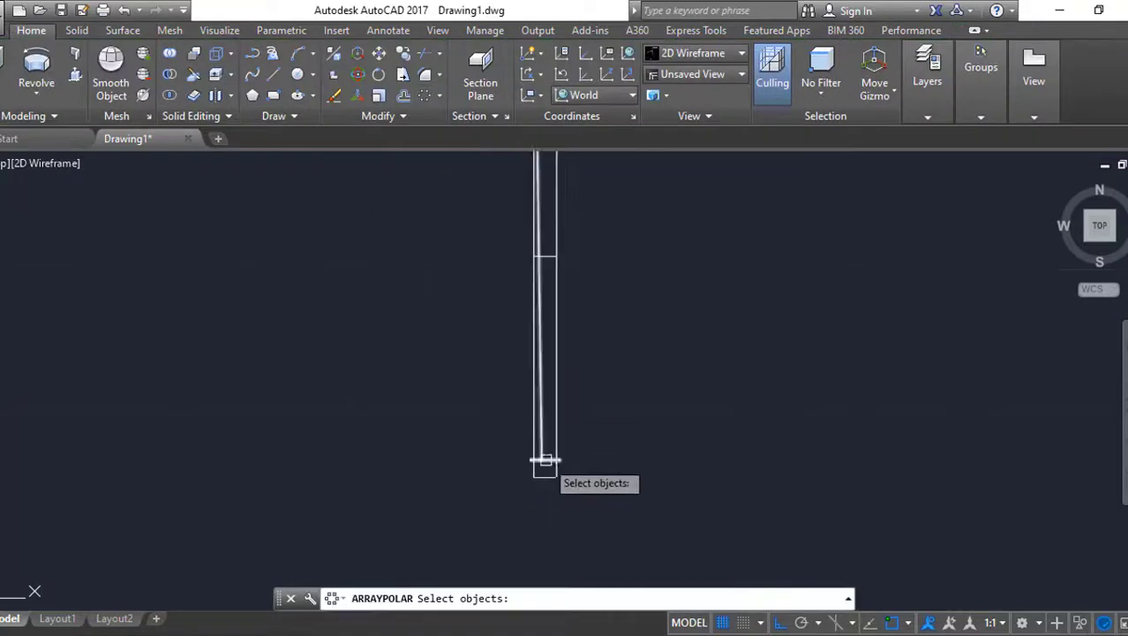
click(542, 461)
key(Return)
scroll(541, 397, up, 5)
click(576, 313)
text(4)
key(Return)
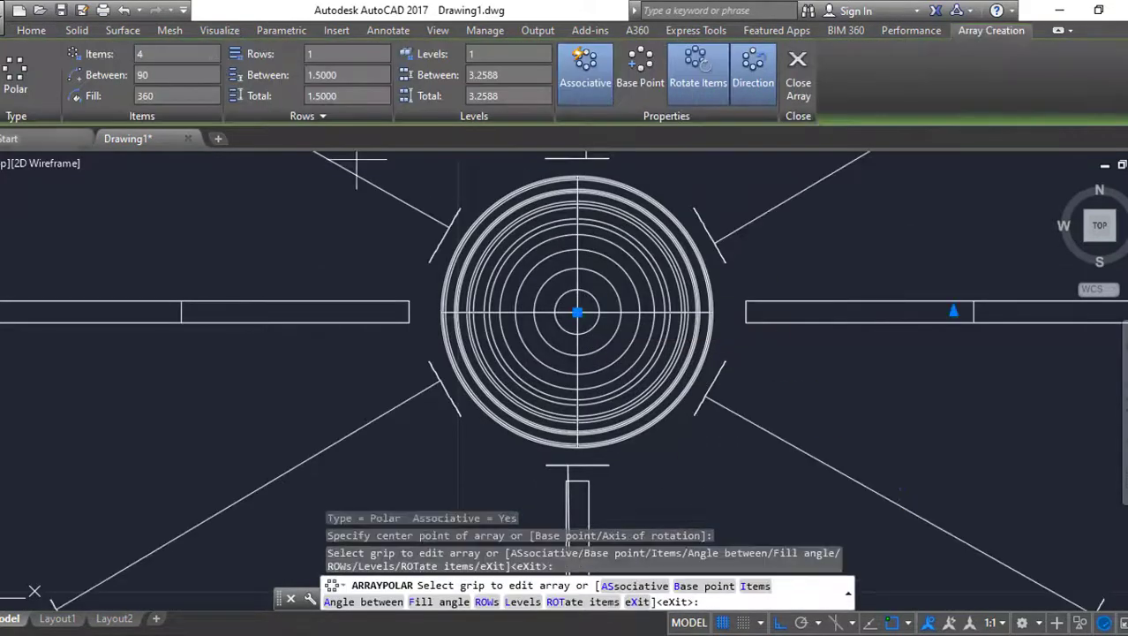
key(Return)
shift+middle_drag(565, 388, 584, 360)
Switch the visual style to Realistic and orbit around the shaded missile
click(93, 163)
click(160, 265)
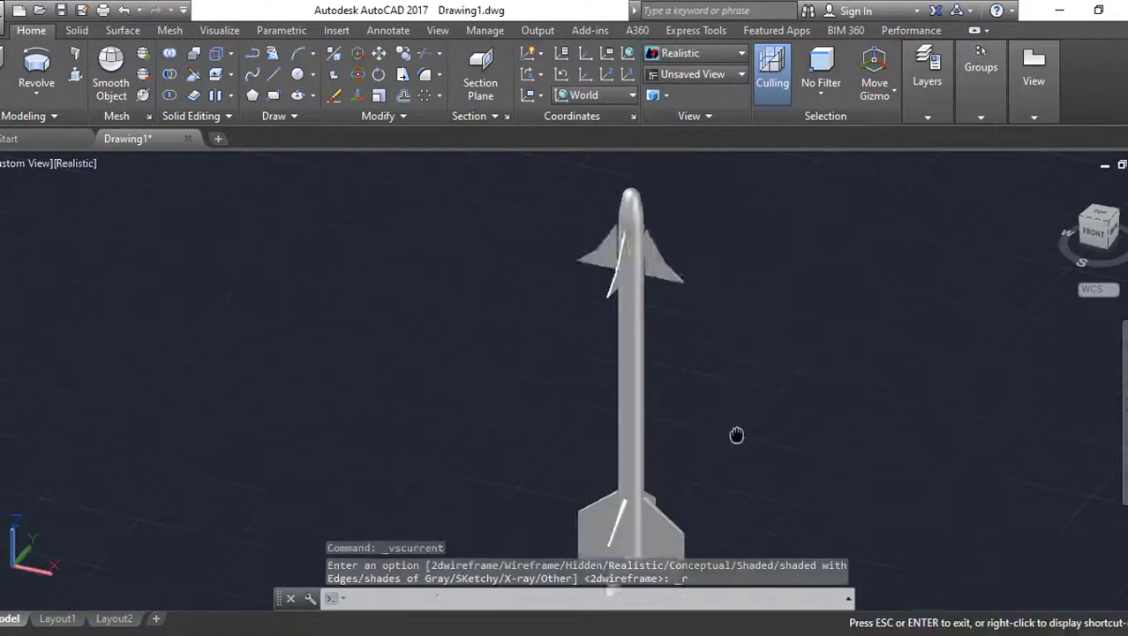
mouse_move(736, 433)
shift+middle_down()
mouse_move(504, 423)
mouse_move(756, 429)
mouse_move(666, 259)
shift+middle_up()
scroll(666, 258, up, 5)
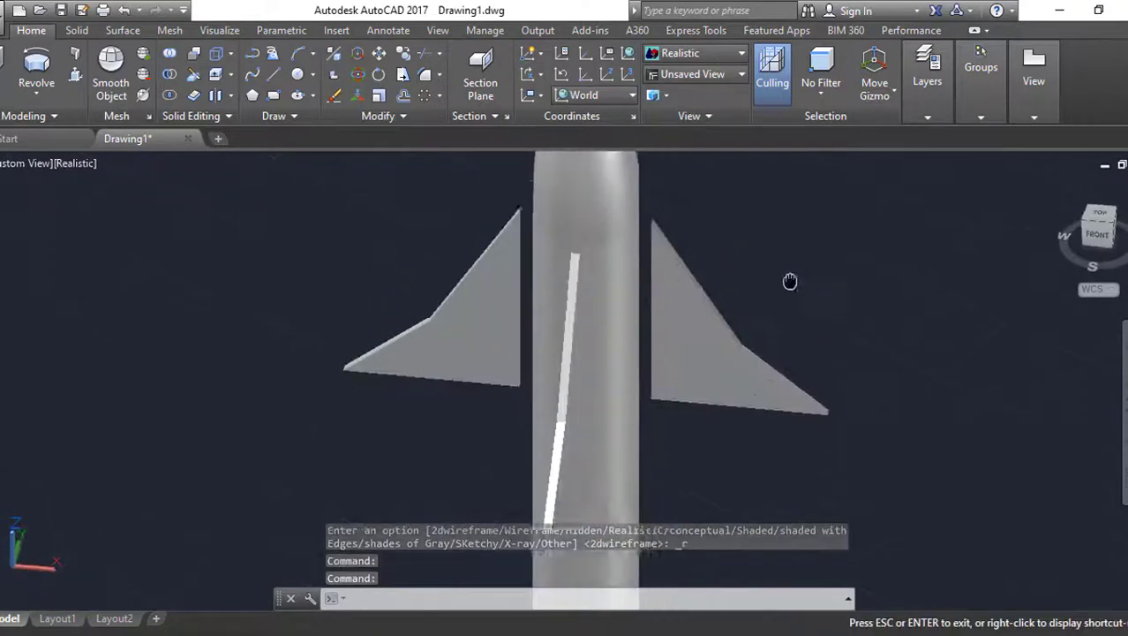
Start a sphere centred at the fin root
click(23, 230)
scroll(675, 315, up, 3)
click(687, 311)
text(.1)
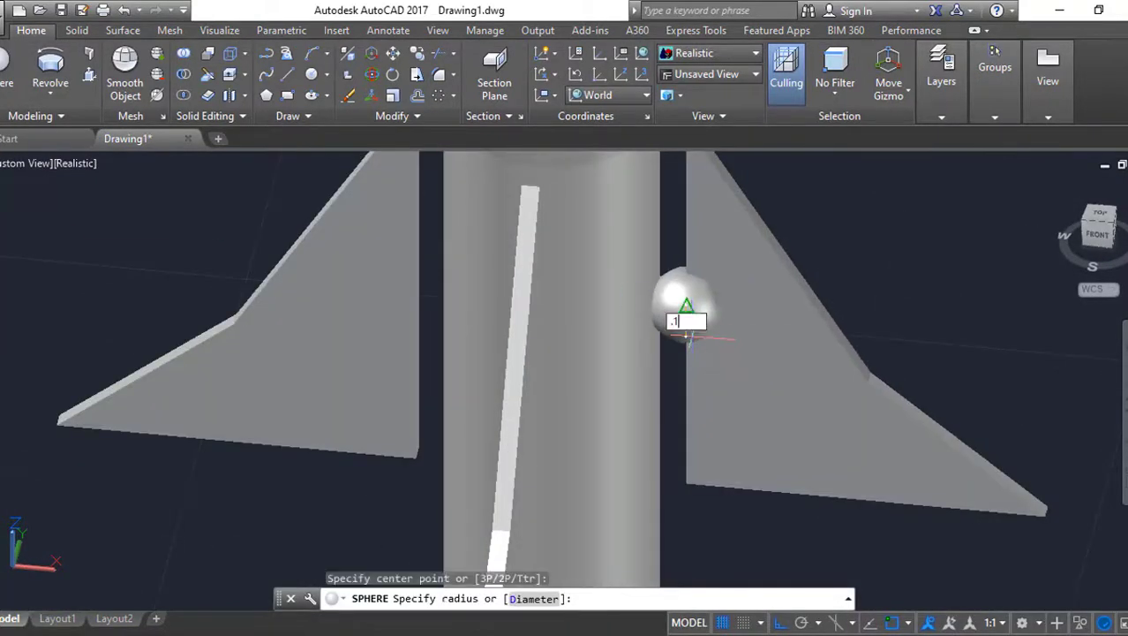
Finish the 0.1-radius sphere and move it to a new position in Top view
key(Return)
click(1099, 221)
scroll(597, 428, up, 5)
text(m)
key(Return)
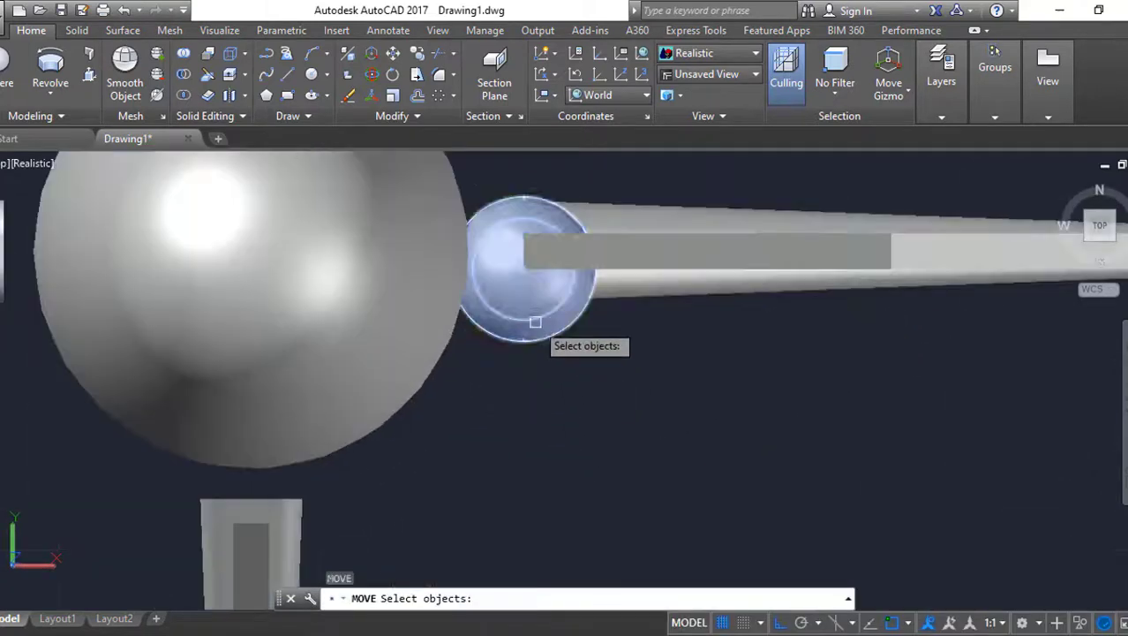
click(536, 321)
key(Return)
click(592, 423)
click(503, 322)
Reposition the small sphere again, then orbit to check its placement
click(751, 378)
click(506, 301)
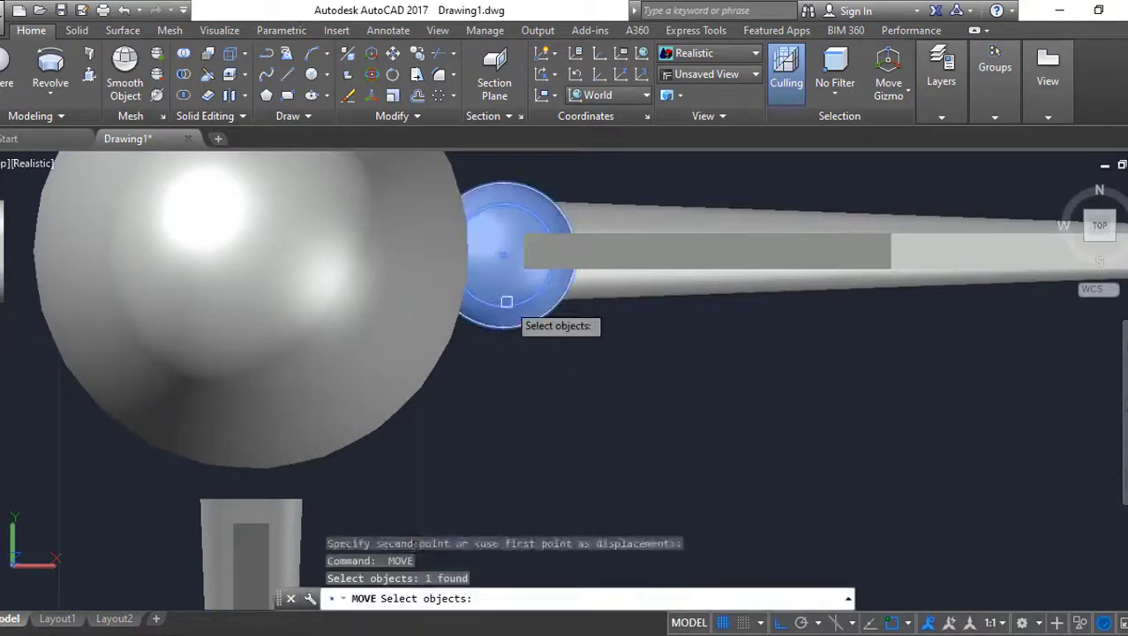
key(Return)
click(529, 433)
scroll(528, 437, up, 2)
scroll(574, 437, down, 3)
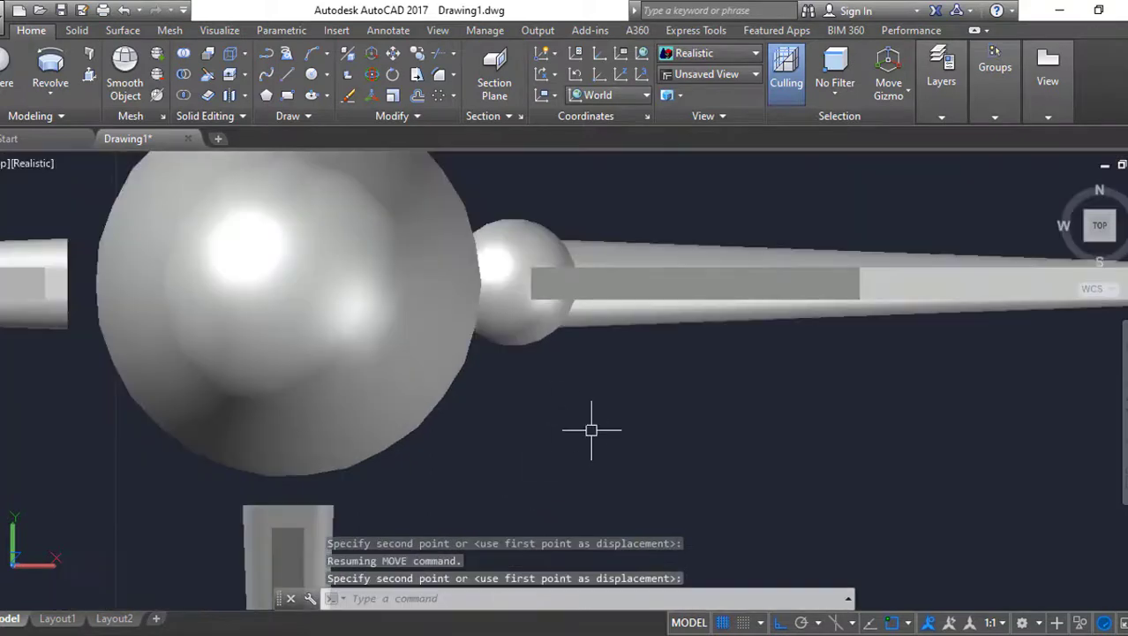
key(Escape)
mouse_move(591, 430)
shift+middle_down()
mouse_move(711, 398)
mouse_move(718, 350)
mouse_move(372, 333)
mouse_move(726, 441)
mouse_move(746, 353)
shift+middle_up()
click(1100, 225)
Polar-array the small sphere around the big sphere's centre
scroll(685, 412, up, 5)
text(m)
key(Return)
click(552, 310)
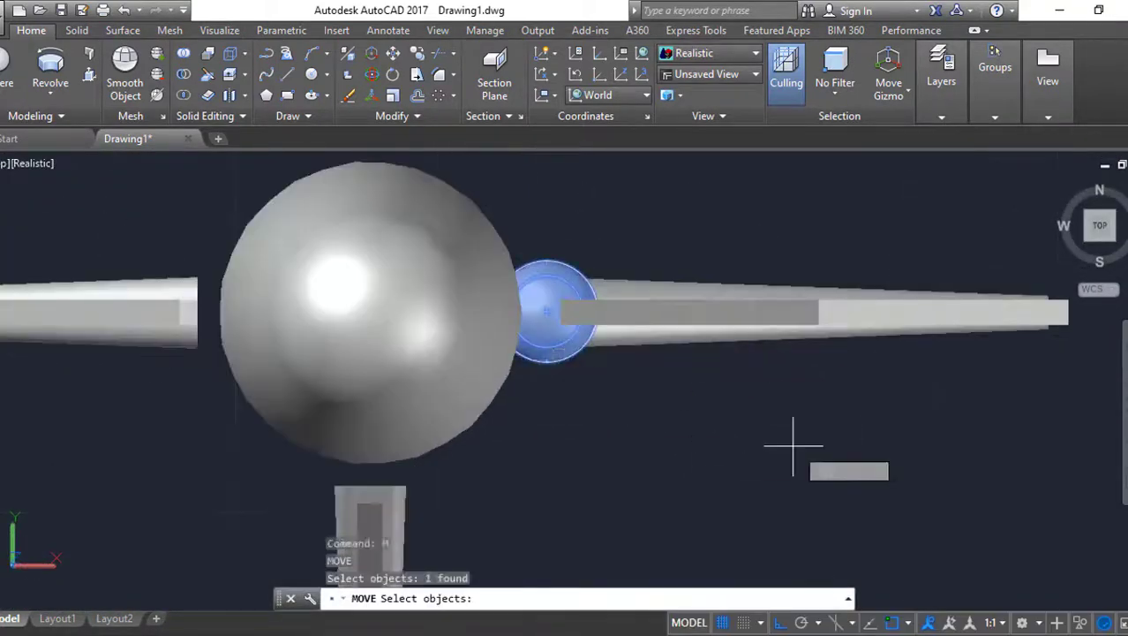
key(Return)
scroll(789, 444, down, 2)
click(439, 95)
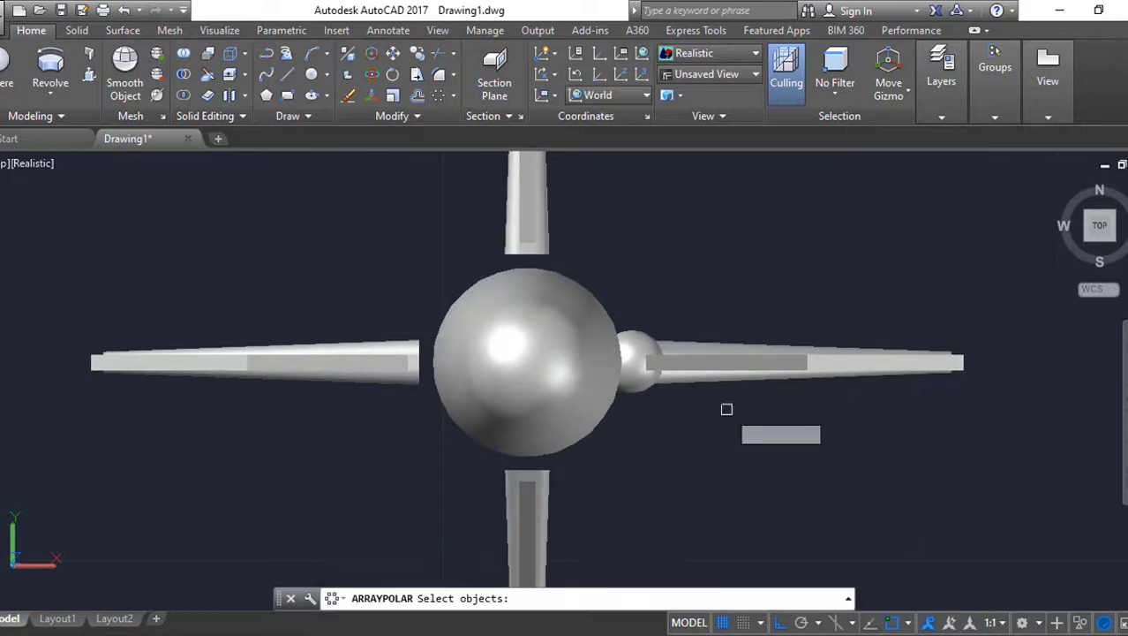
click(525, 362)
key(Return)
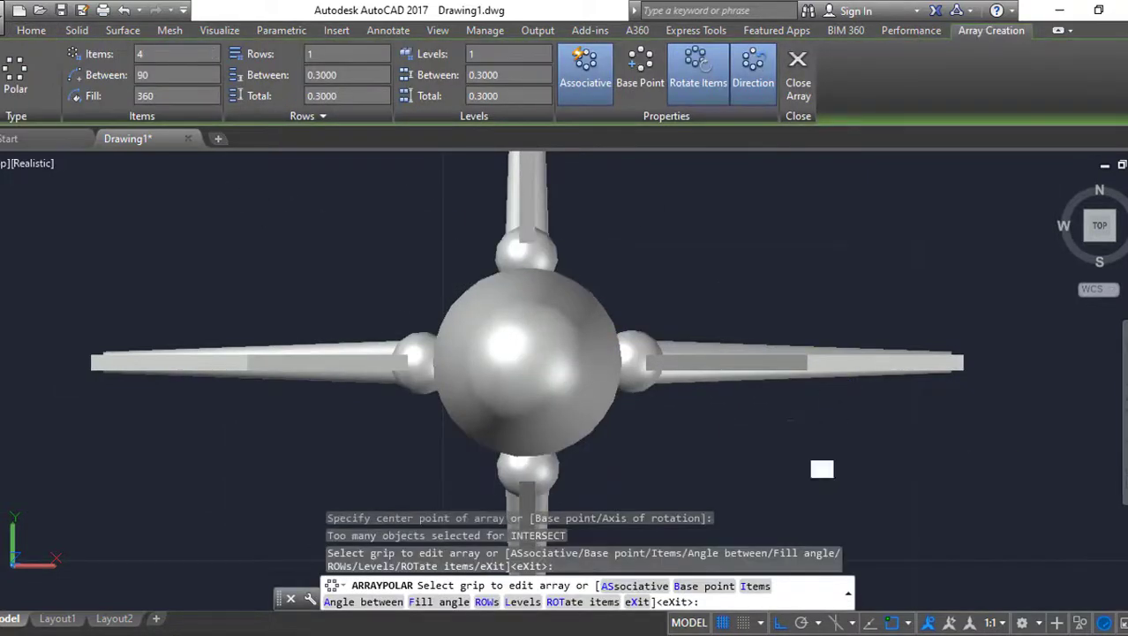
key(Return)
Explode the fin array into separate pieces with X
shift+middle_drag(618, 353, 767, 347)
scroll(810, 342, down, 5)
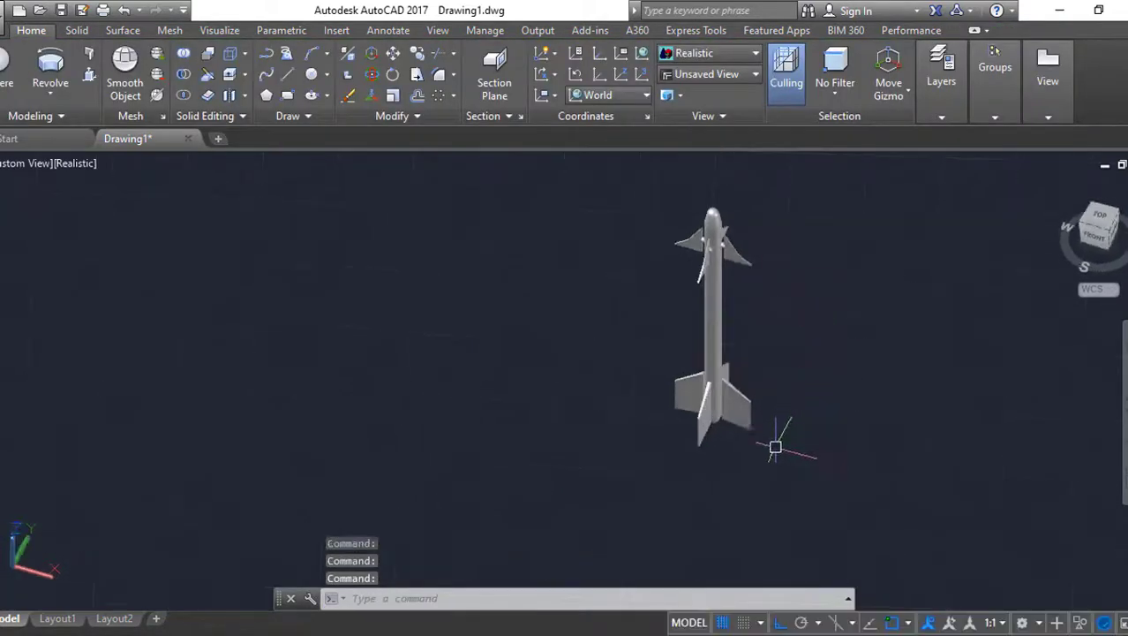
scroll(775, 447, up, 1)
text(x)
key(Return)
scroll(777, 441, up, 3)
click(625, 412)
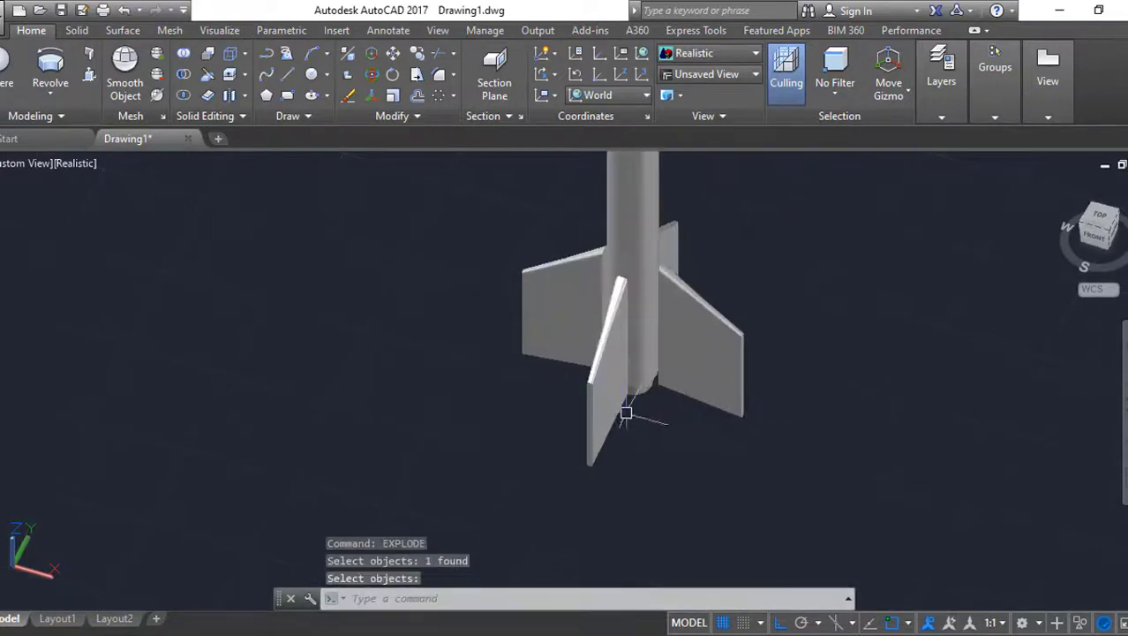
Create a six-item, 360° polar array around the missile axis and view it from the side
click(1106, 222)
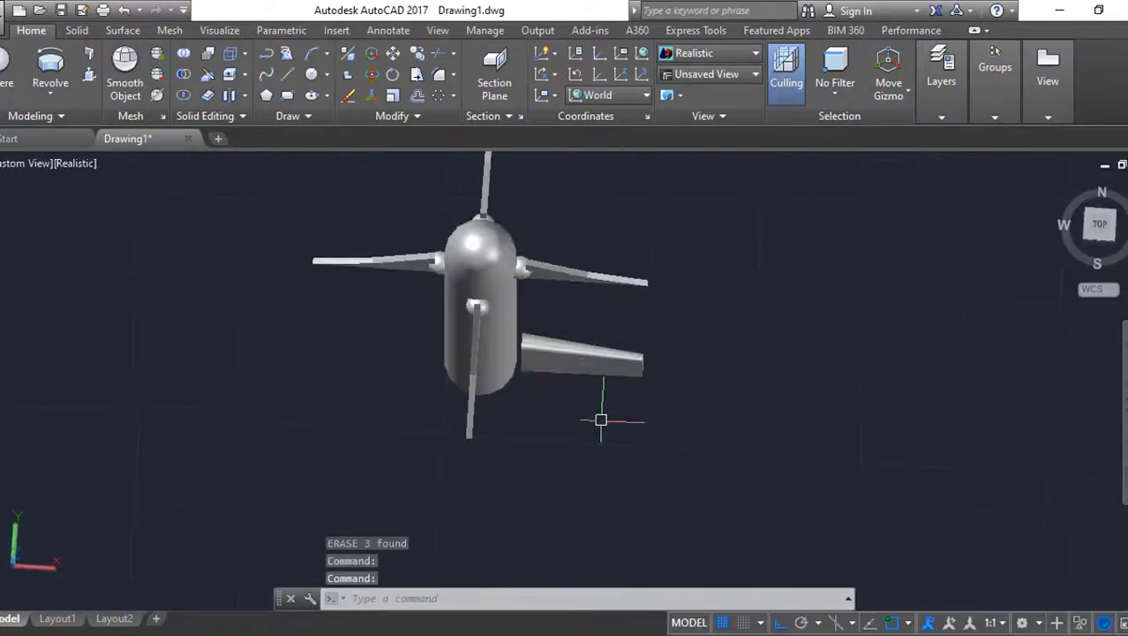
text(m)
key(Return)
click(790, 439)
click(418, 95)
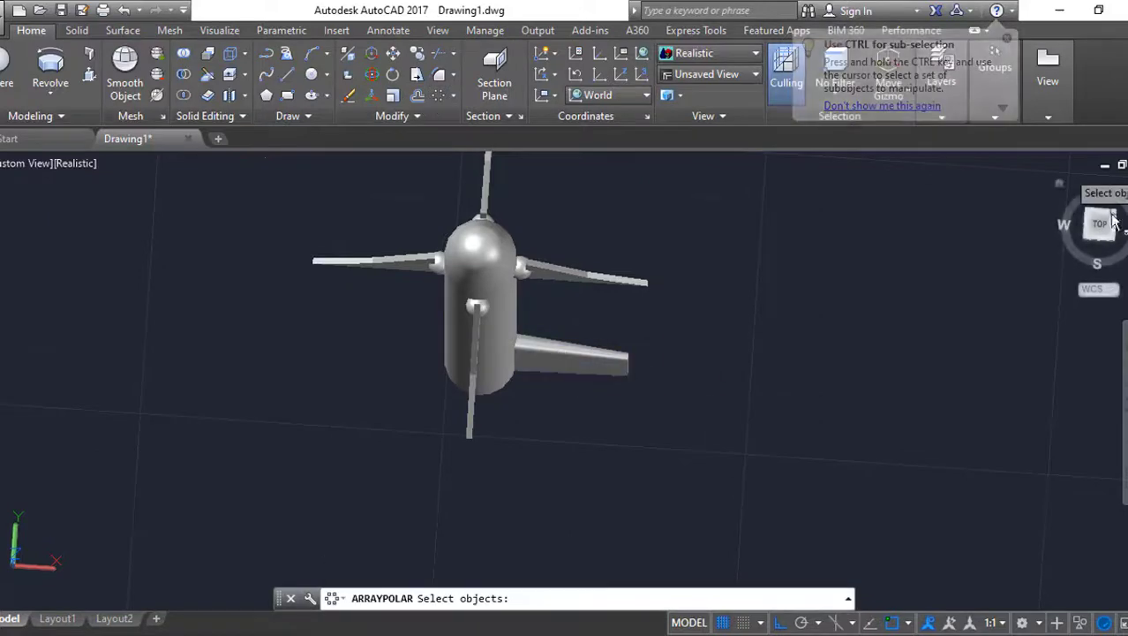
click(1100, 223)
click(466, 359)
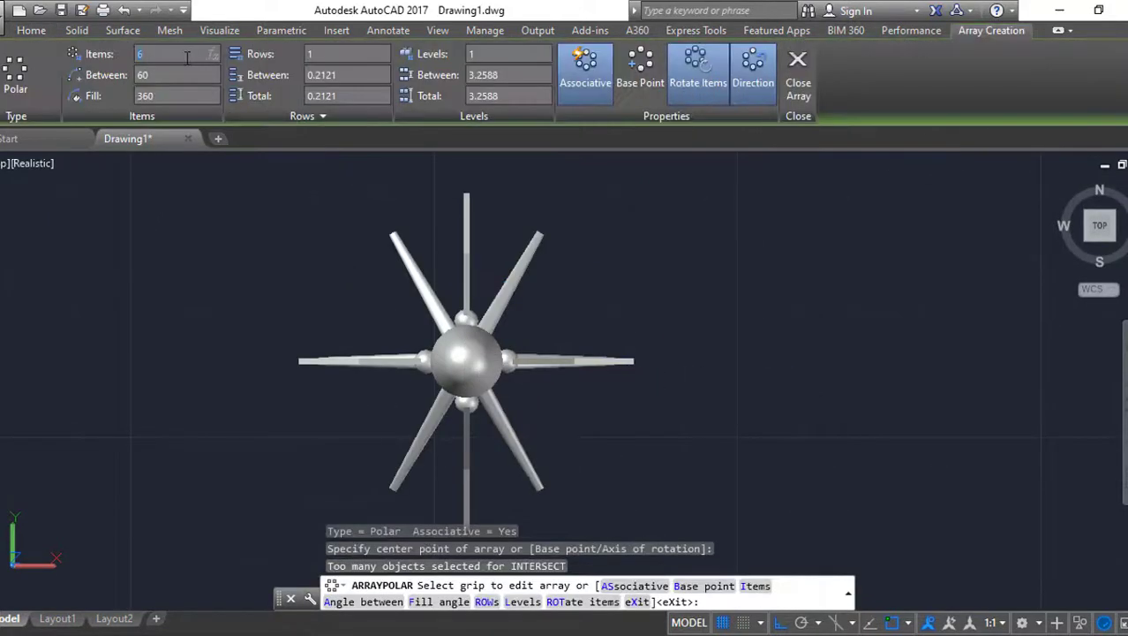
key(Return)
shift+middle_drag(317, 171, 579, 351)
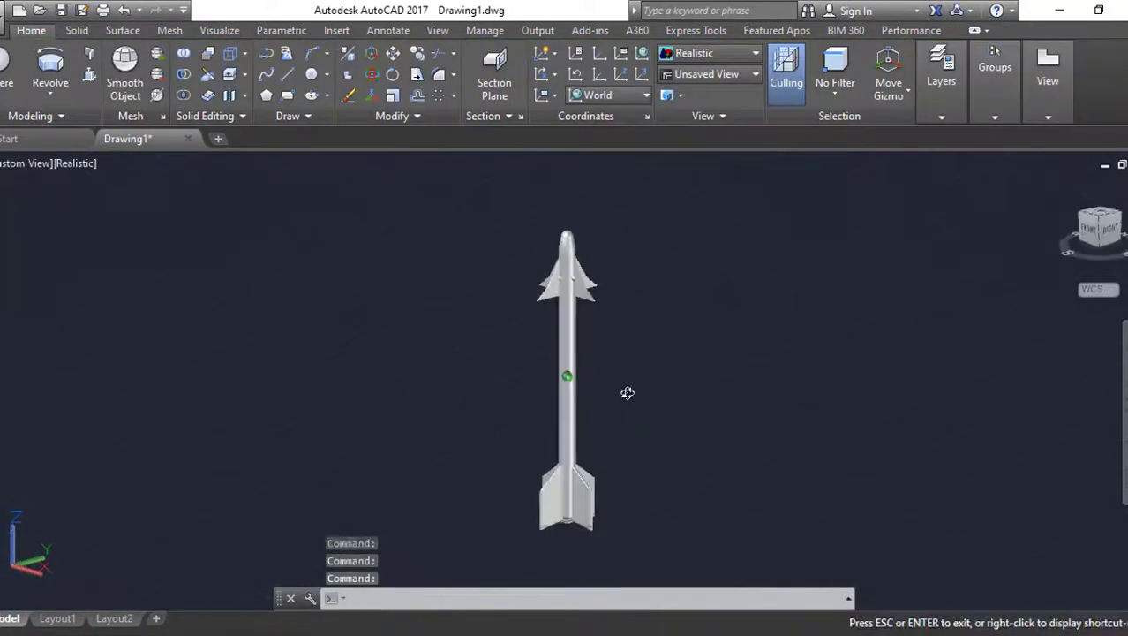
scroll(556, 327, up, 5)
Draw a small cylinder on a Front UCS, based at the rectangle's top midpoint
click(12, 93)
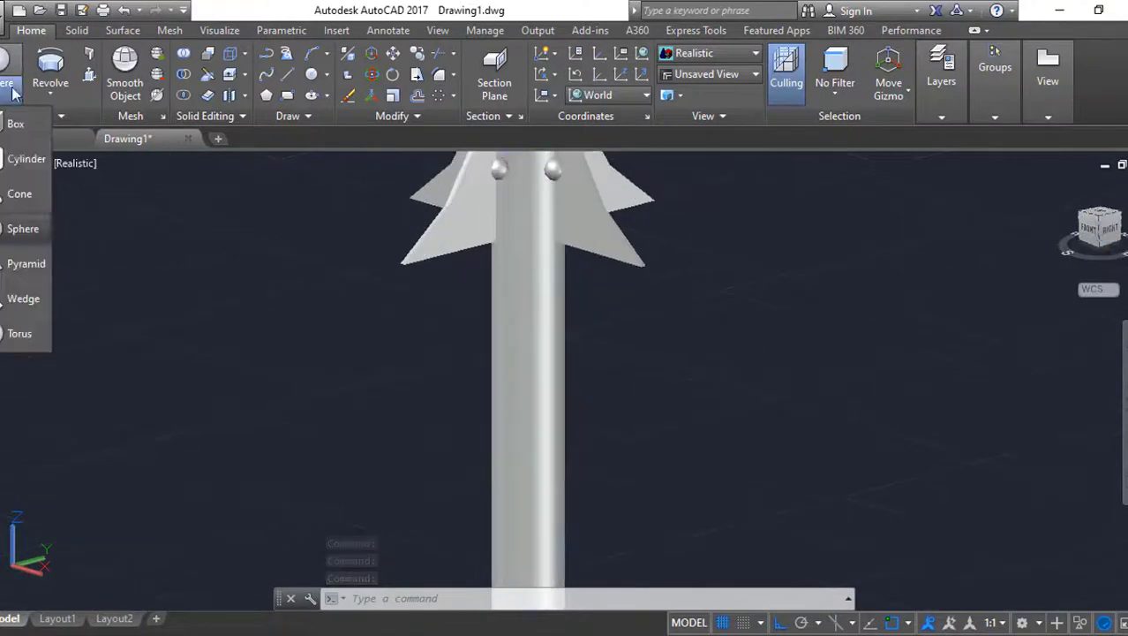
click(27, 160)
click(1099, 228)
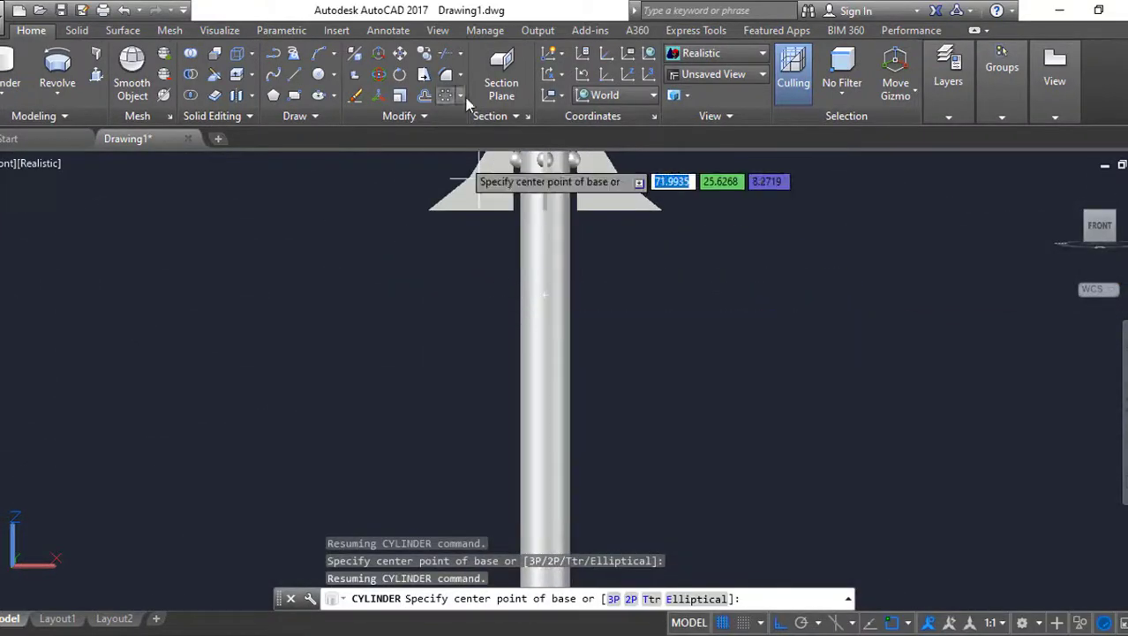
click(619, 220)
click(42, 162)
click(53, 181)
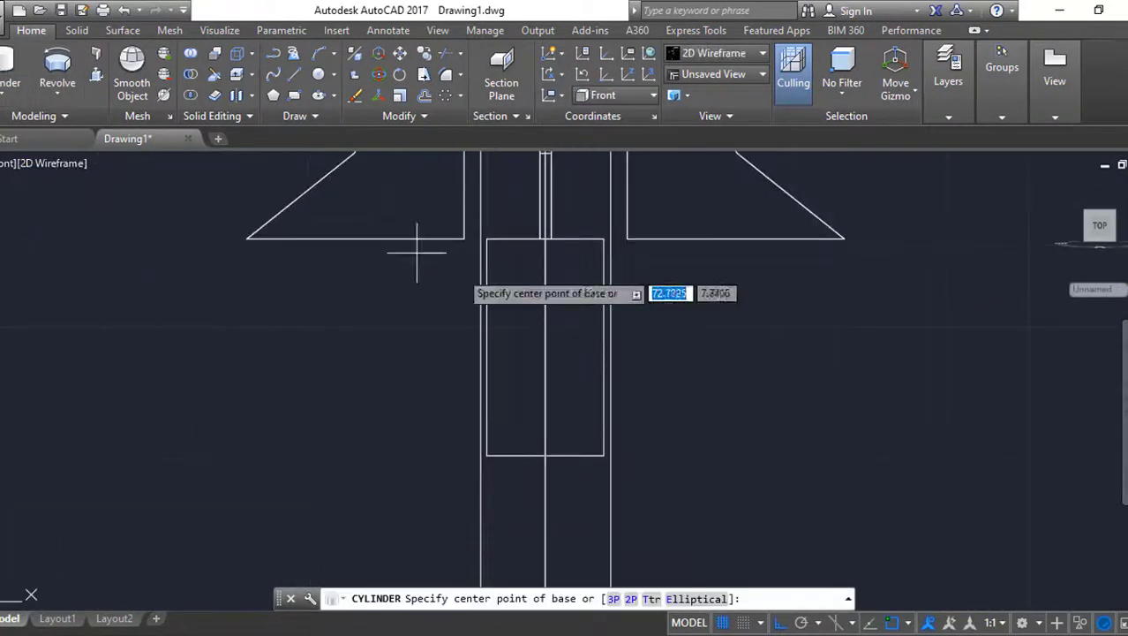
click(546, 238)
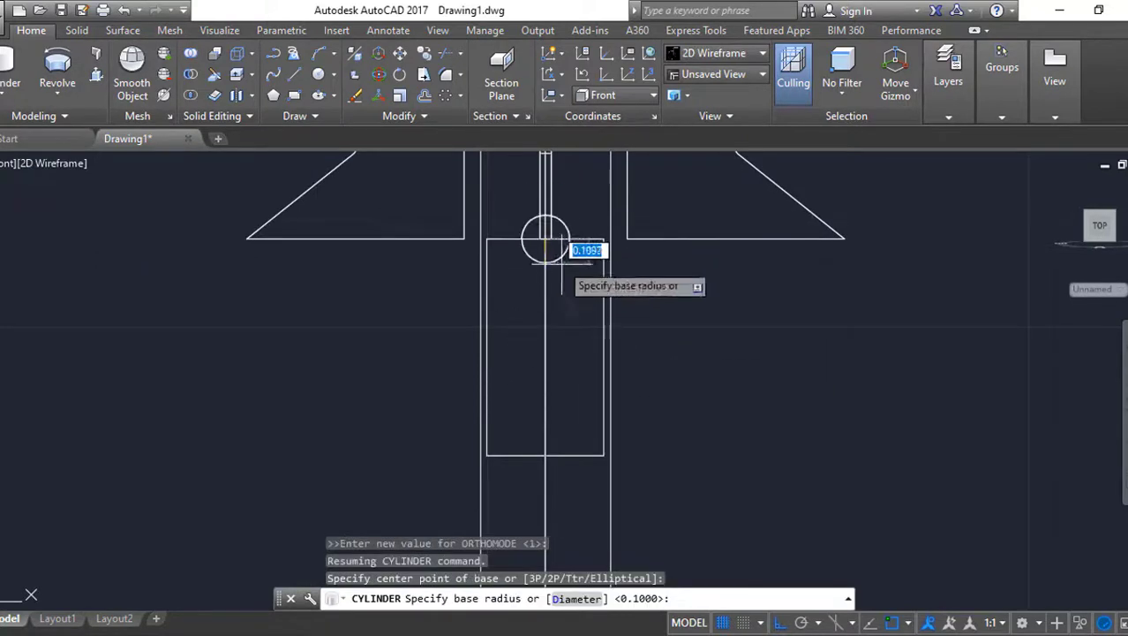
click(661, 345)
Move the cylinder against the missile body and switch to Realistic visual style
shift+middle_drag(674, 352, 707, 391)
text(m)
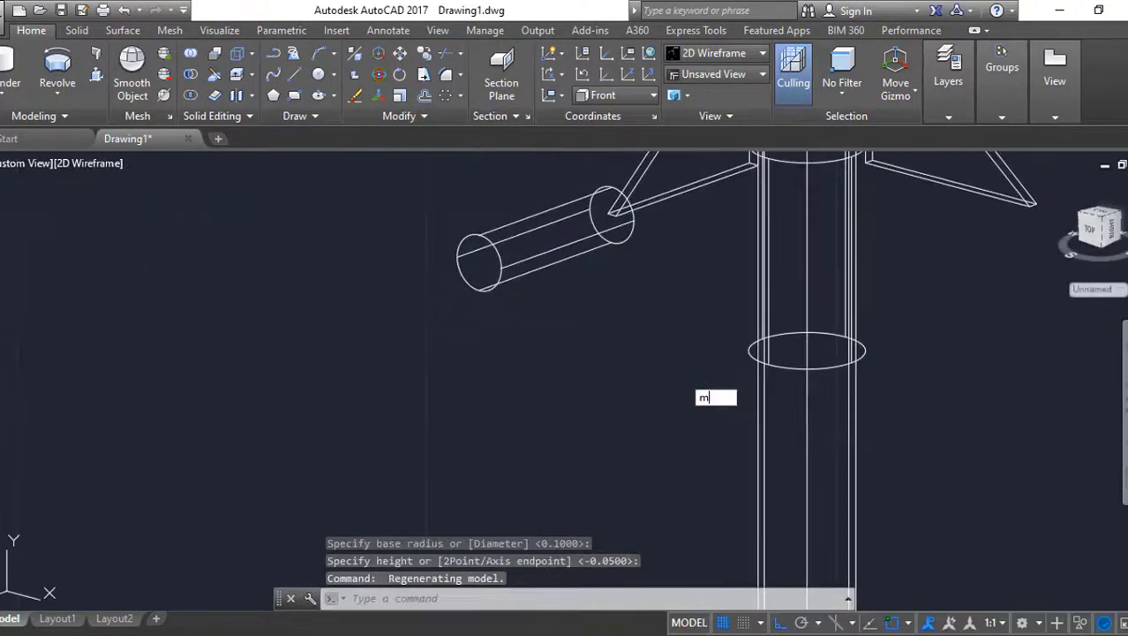
key(Return)
click(642, 284)
key(Return)
click(565, 281)
key(Return)
click(612, 252)
click(777, 172)
click(93, 162)
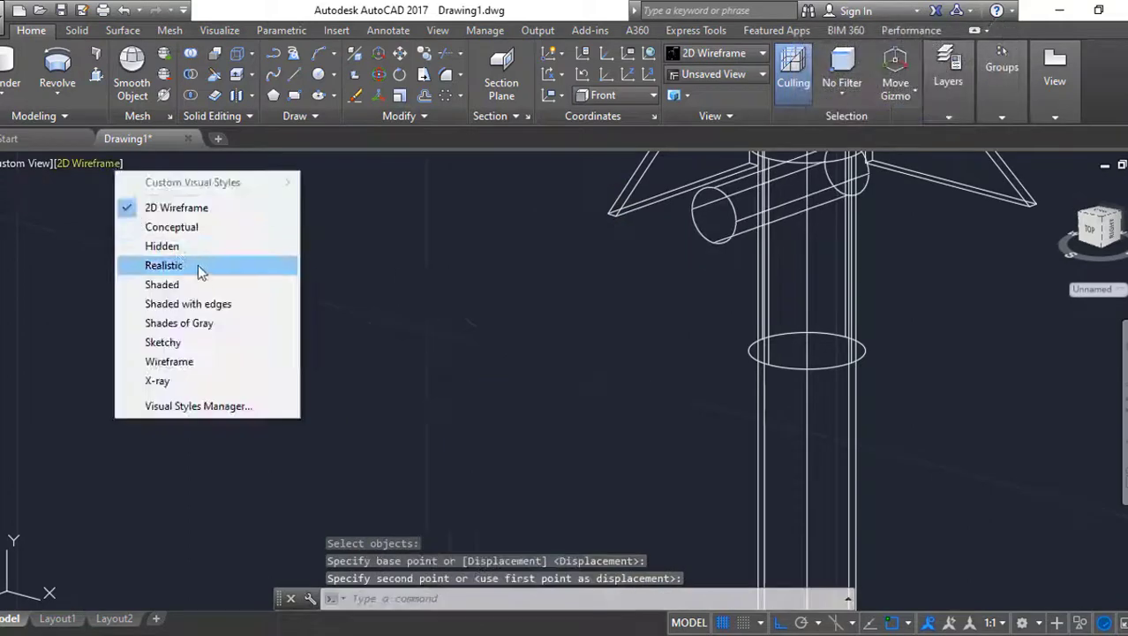
click(199, 269)
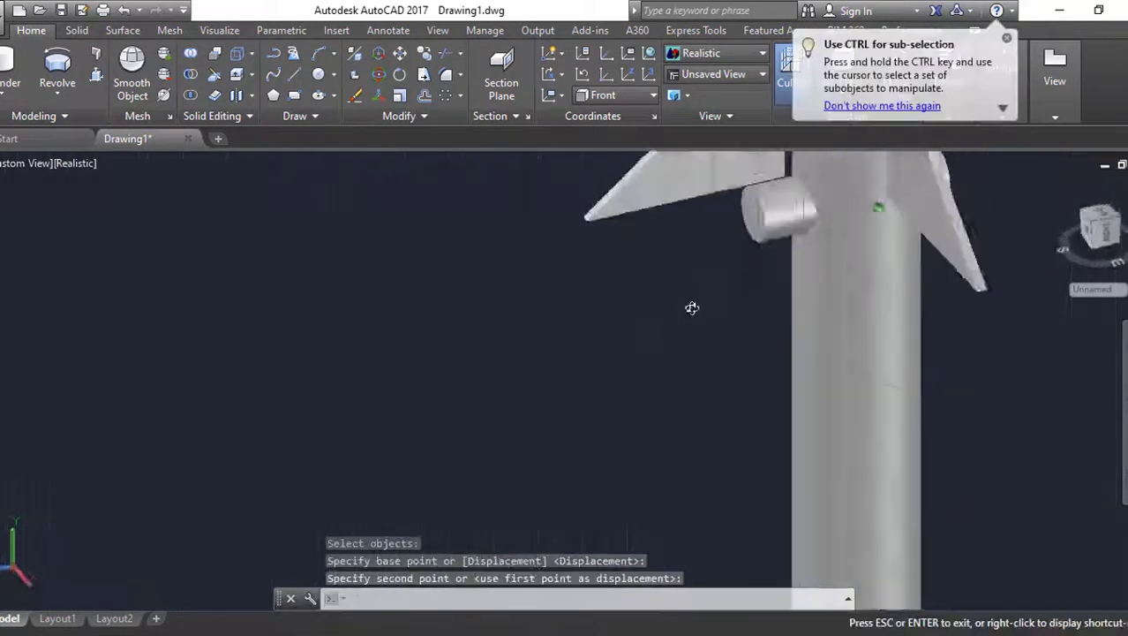
Restore the World UCS and return to the Top view
text(co)
key(Return)
key(Escape)
shift+middle_drag(926, 297, 800, 398)
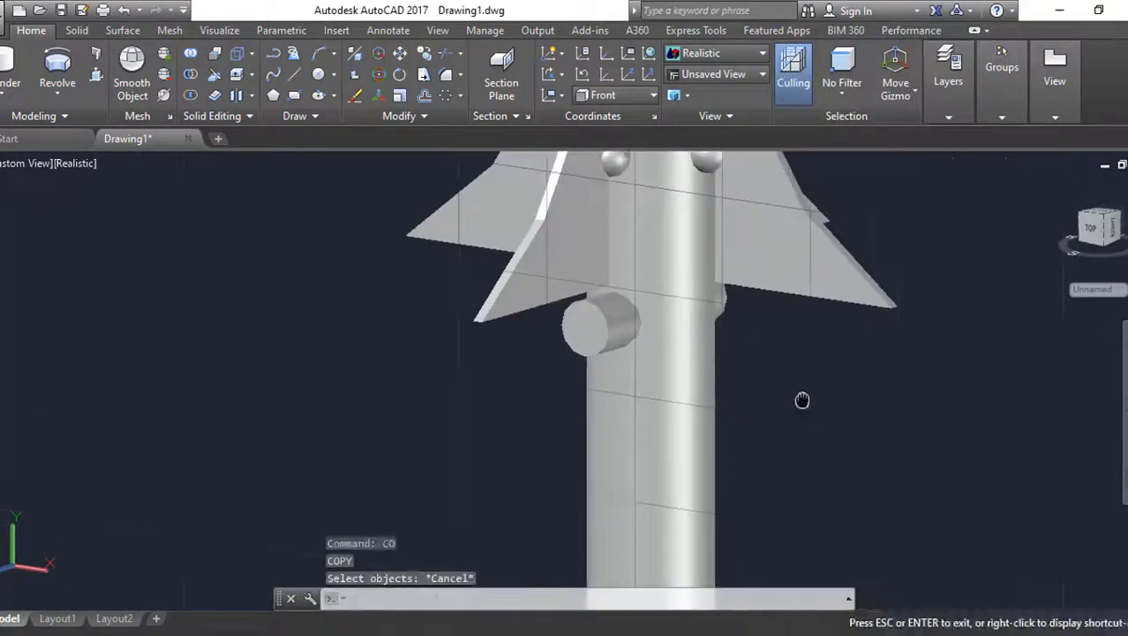
click(618, 95)
click(601, 110)
click(1099, 221)
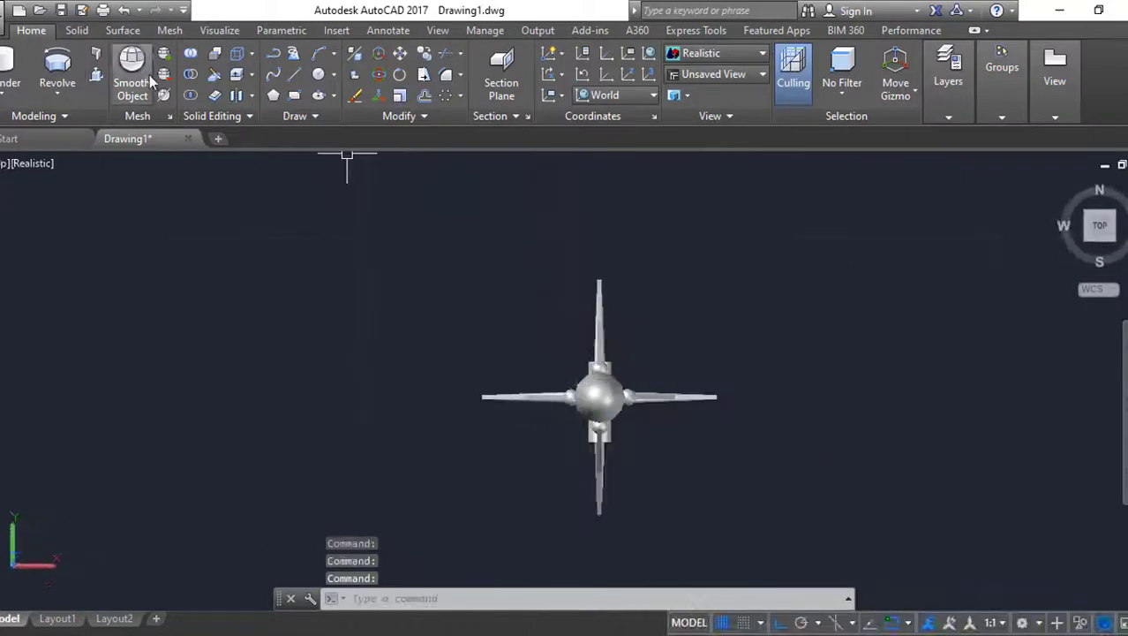
Polar-array the cylinder about the body axis and subtract the copies from the body
click(448, 95)
click(599, 431)
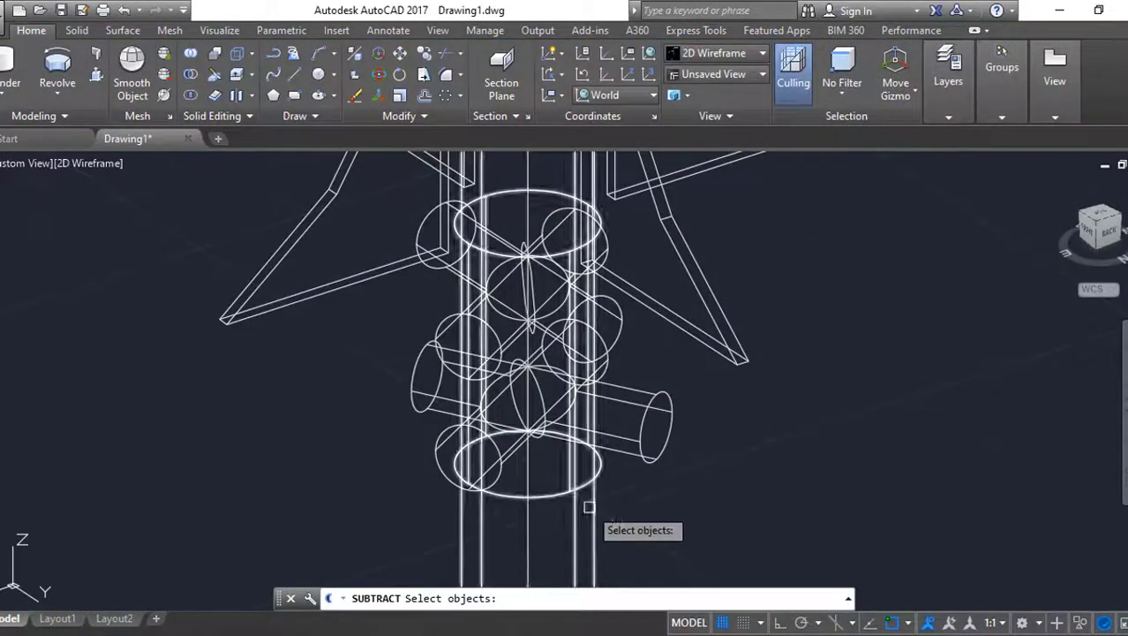
key(Return)
click(603, 415)
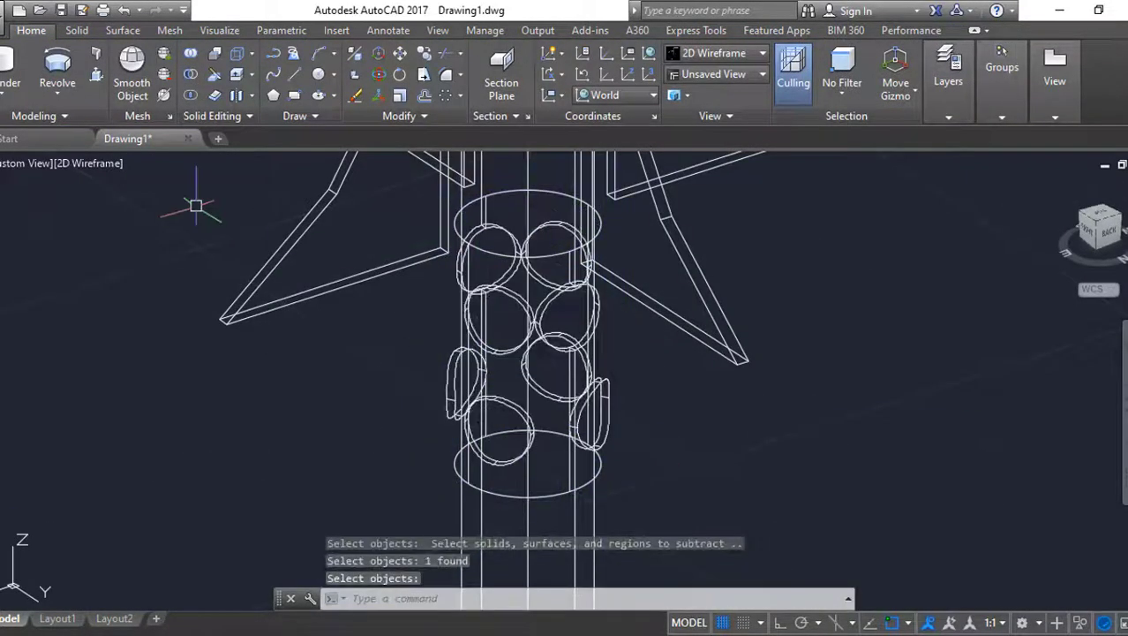
Orbit around the rocket to inspect the drilled holes, then start EXPLODE
mouse_move(185, 265)
shift+middle_down()
mouse_move(936, 388)
mouse_move(568, 494)
shift+middle_up()
scroll(567, 494, down, 5)
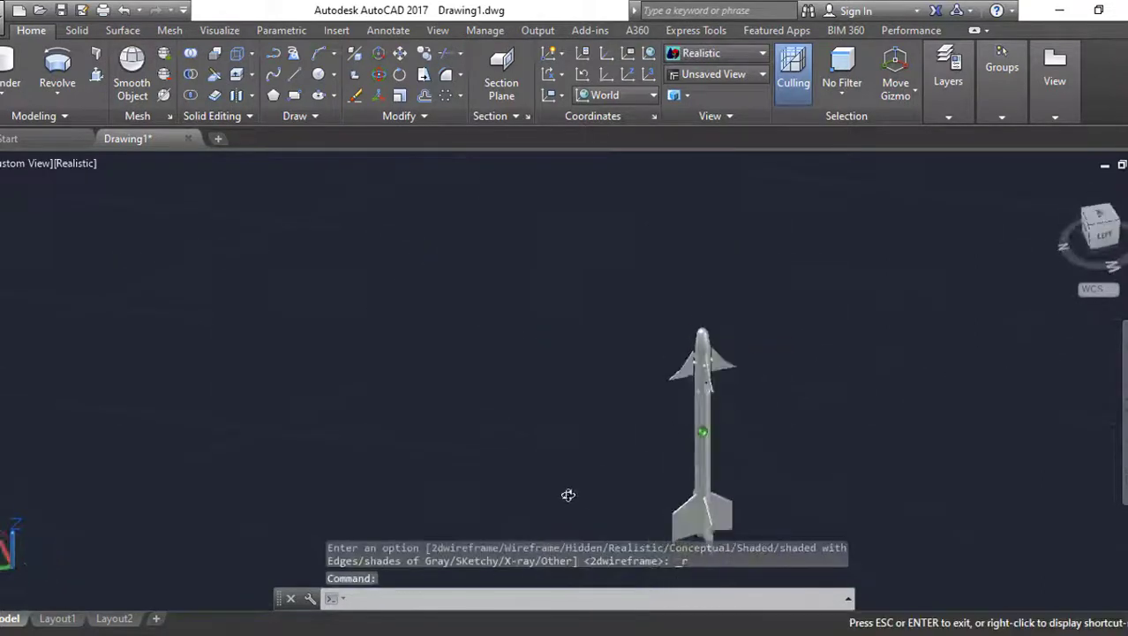
mouse_move(874, 487)
shift+middle_down()
mouse_move(774, 489)
mouse_move(670, 441)
mouse_move(682, 387)
shift+middle_up()
scroll(574, 466, up, 5)
mouse_move(574, 466)
shift+middle_down()
mouse_move(574, 390)
mouse_move(622, 471)
mouse_move(644, 371)
shift+middle_up()
scroll(622, 472, down, 3)
scroll(656, 350, up, 4)
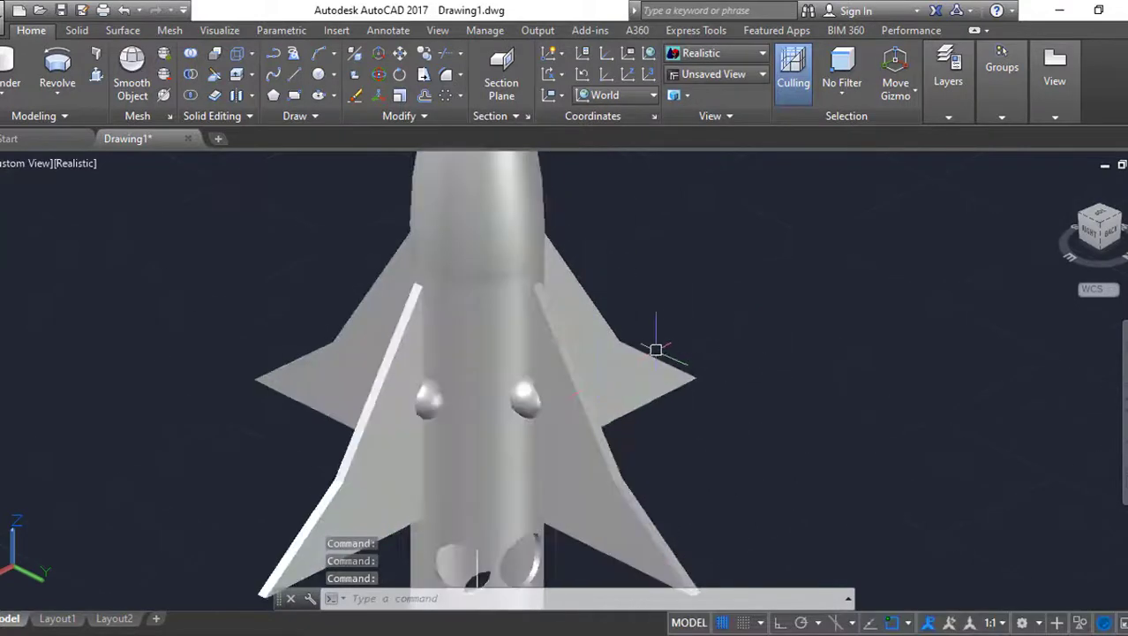
text(x)
key(Return)
scroll(668, 378, down, 5)
Window-select the rocket and explode it
click(673, 239)
click(642, 399)
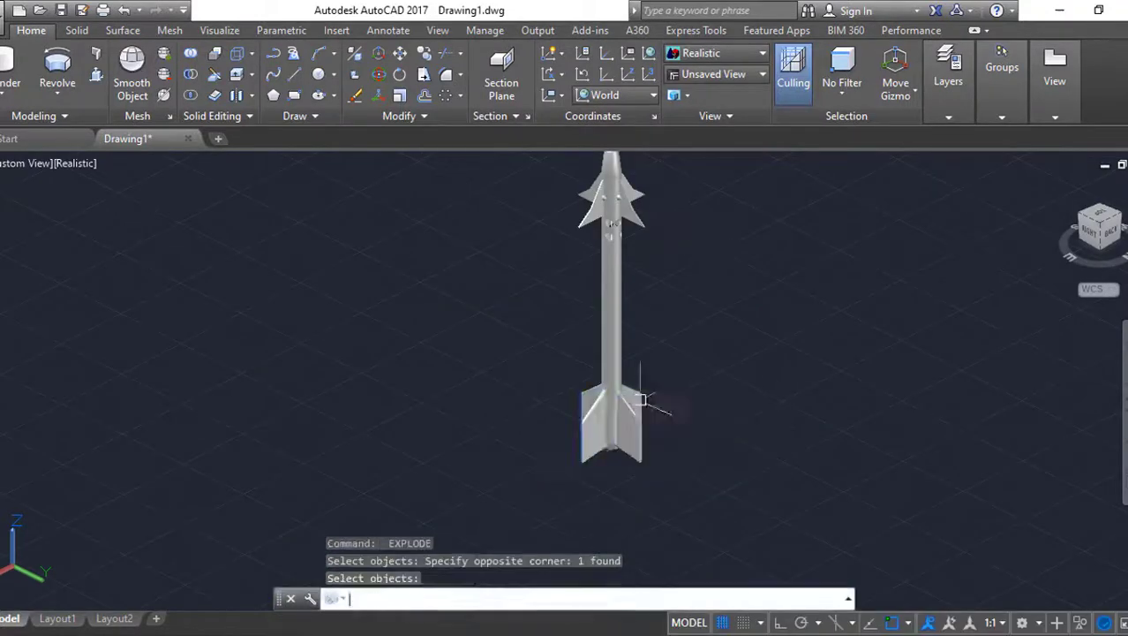
key(Return)
scroll(653, 380, up, 4)
scroll(659, 371, up, 3)
Fillet the first fin edge with a 0.02 radius using Fillet Edge
click(77, 30)
click(598, 70)
scroll(600, 416, up, 3)
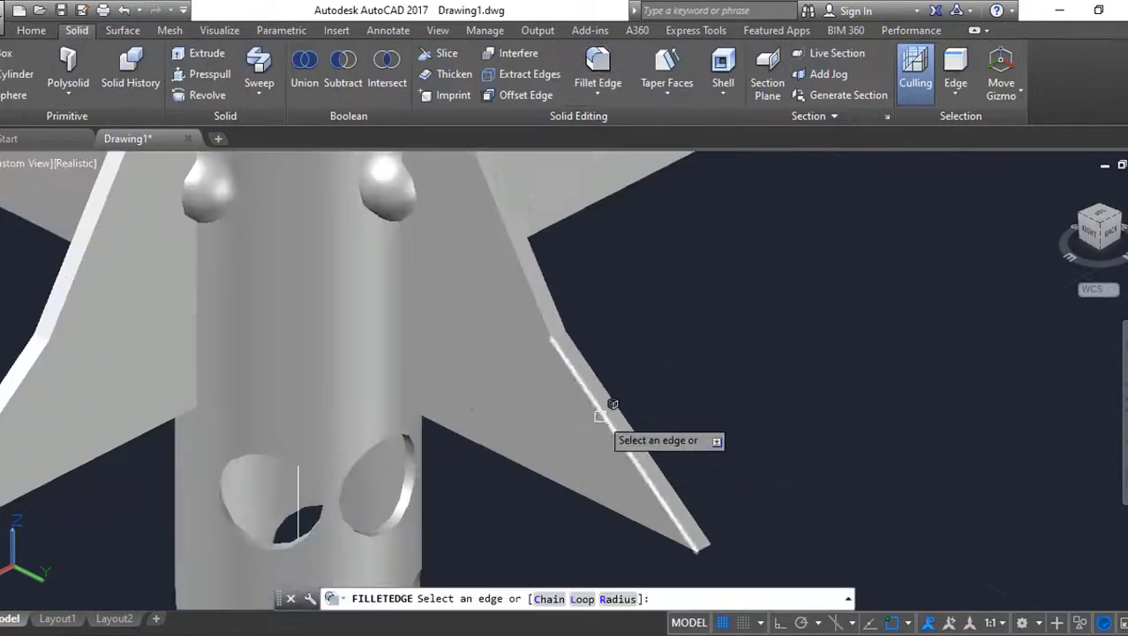
text(.02)
key(Return)
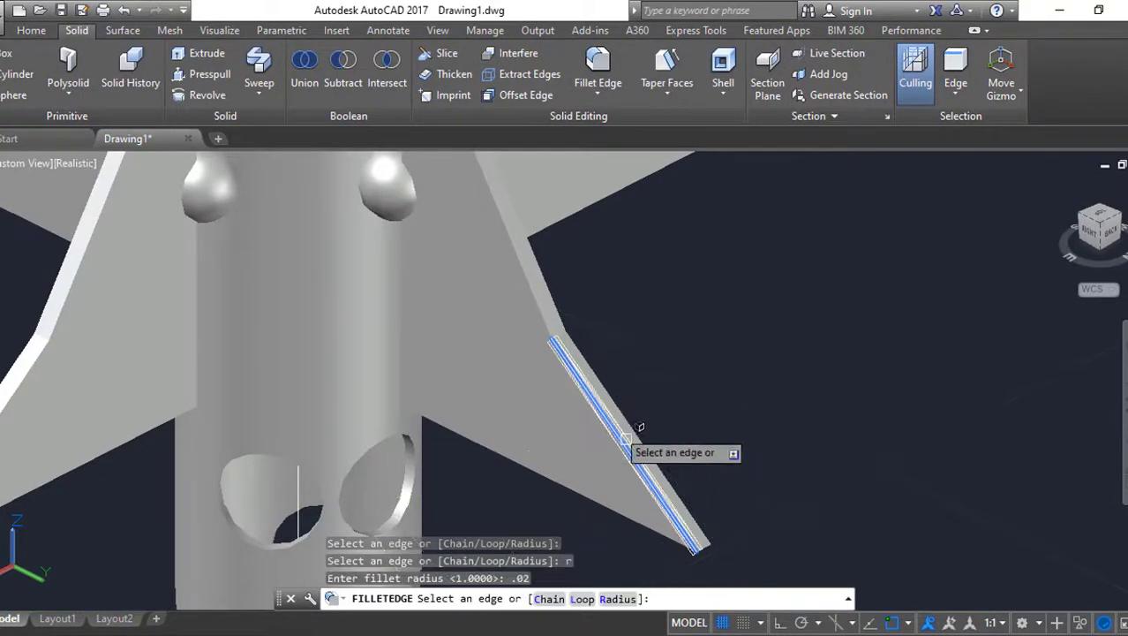
click(562, 309)
scroll(747, 468, down, 3)
key(Return)
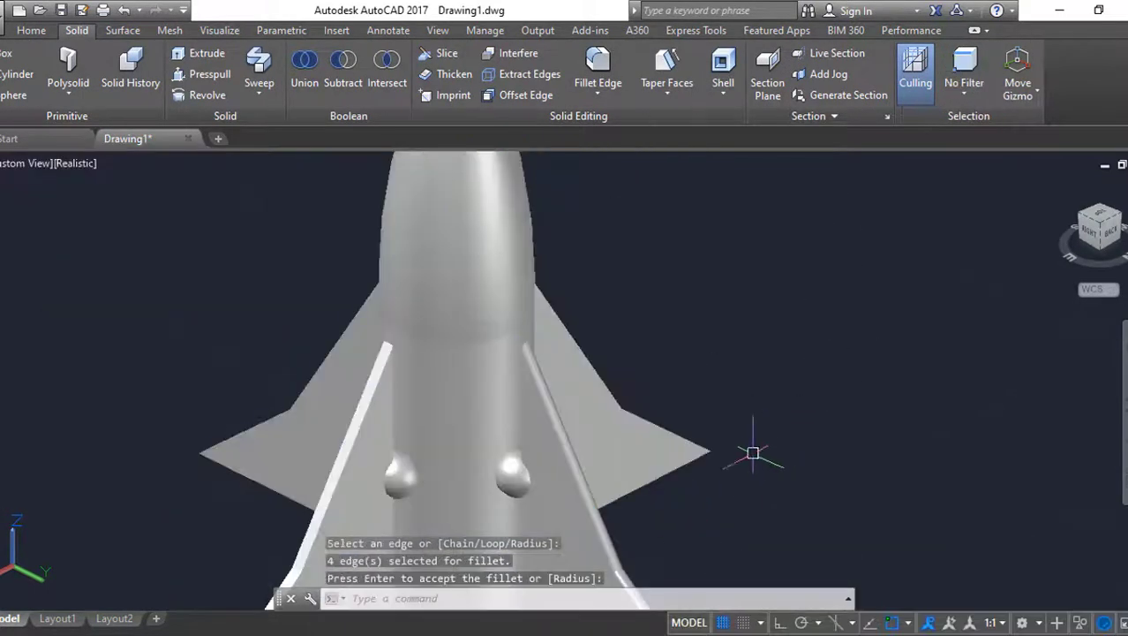
Fillet the left and right fin edges with the same 0.02 radius
key(Return)
key(Return)
click(372, 477)
scroll(518, 252, up, 3)
key(Return)
scroll(775, 453, down, 3)
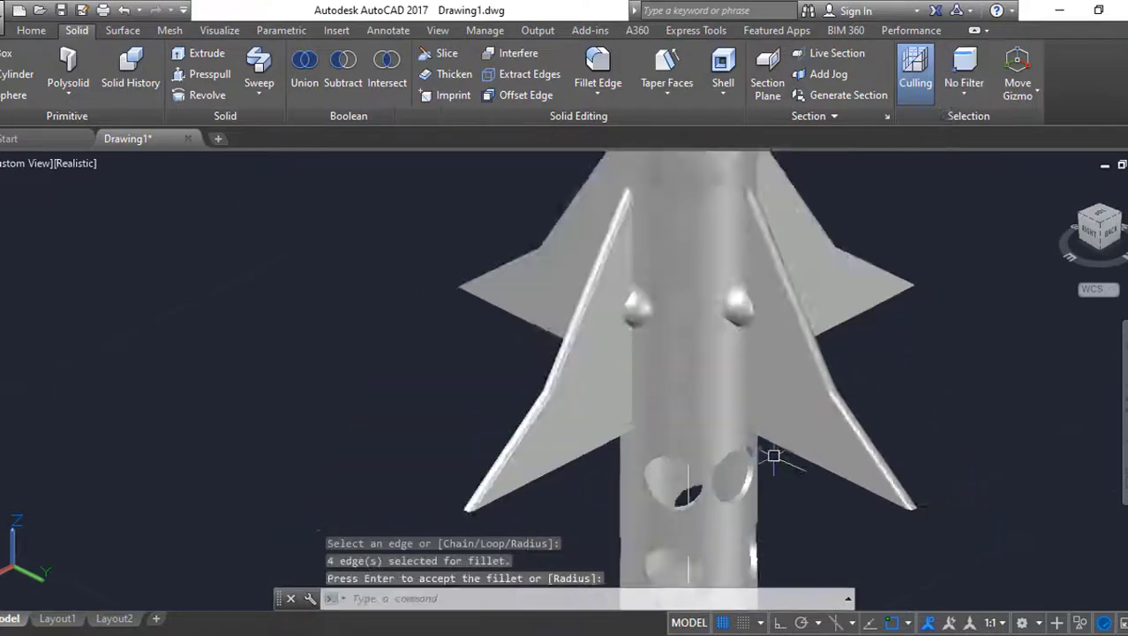
key(Return)
shift+middle_drag(775, 454, 791, 391)
key(Return)
scroll(967, 390, up, 3)
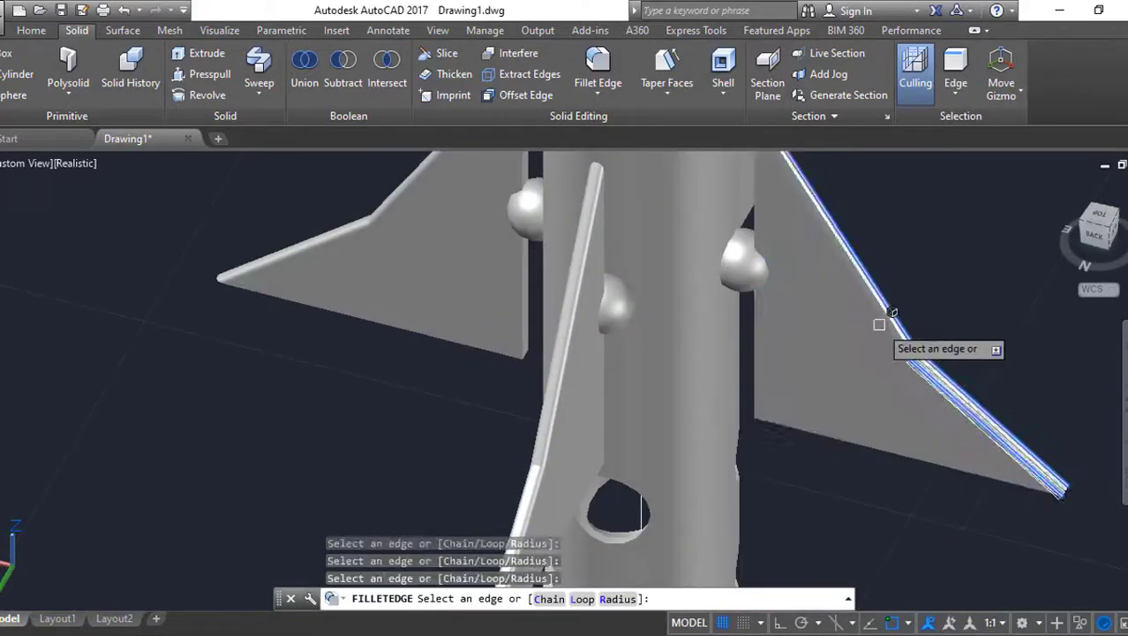
click(892, 313)
key(Return)
Fillet the last fin edge at 0.02 and switch to the Front view
shift+middle_drag(998, 352, 642, 345)
key(Return)
scroll(688, 359, up, 3)
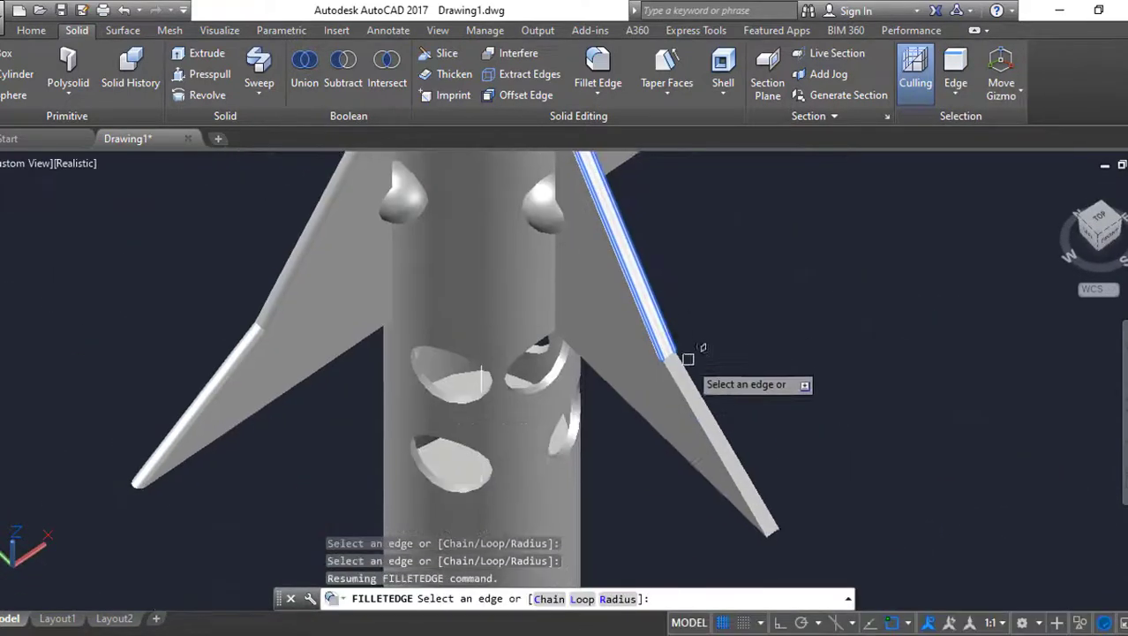
click(715, 408)
key(Return)
scroll(785, 443, down, 3)
key(Return)
scroll(809, 459, down, 2)
scroll(791, 316, down, 2)
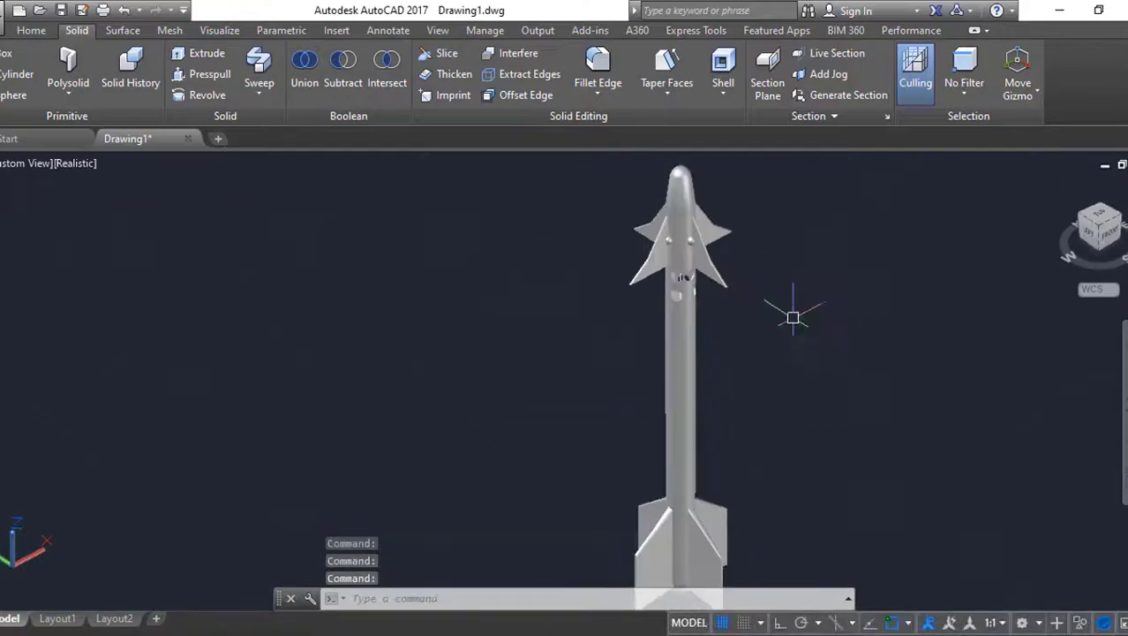
click(1099, 231)
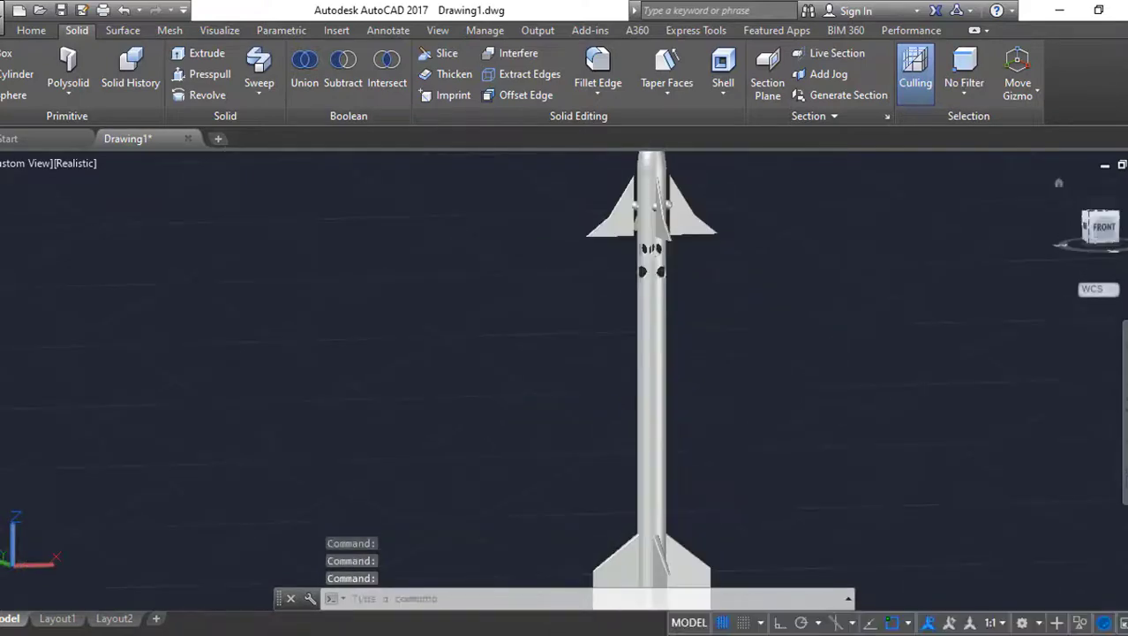
click(34, 32)
scroll(448, 211, up, 3)
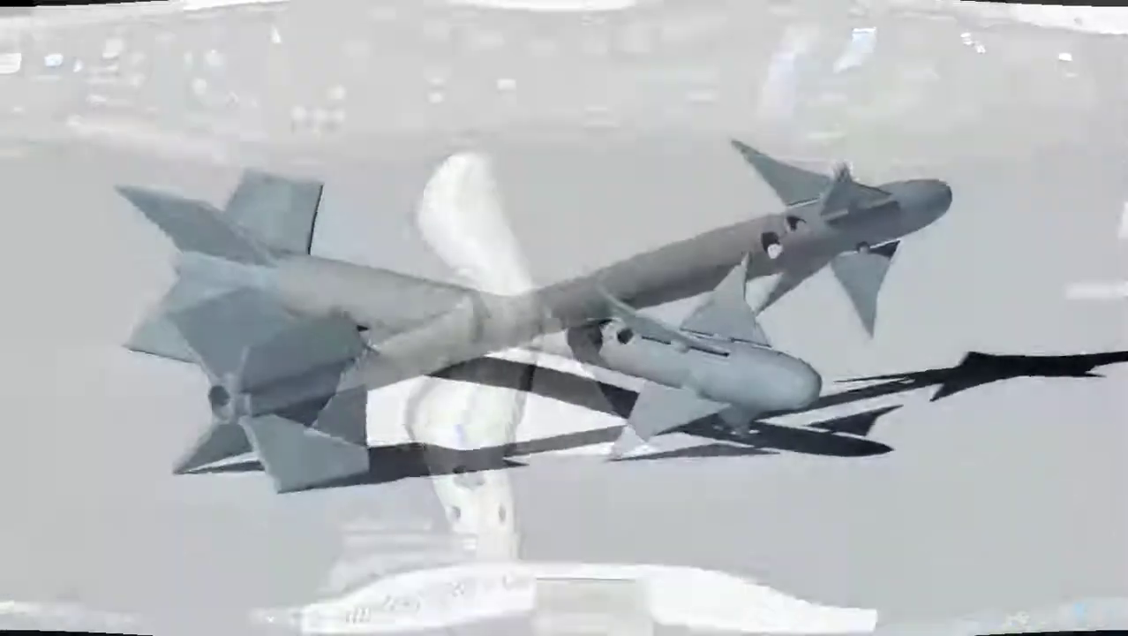